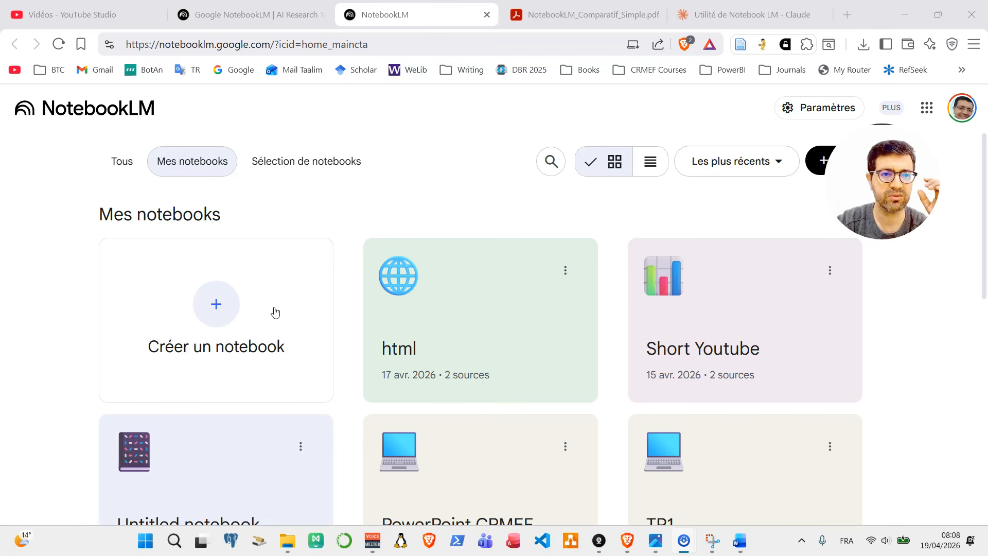
Create a new notebook and rename it "Youtube Vidéo".
click(268, 309)
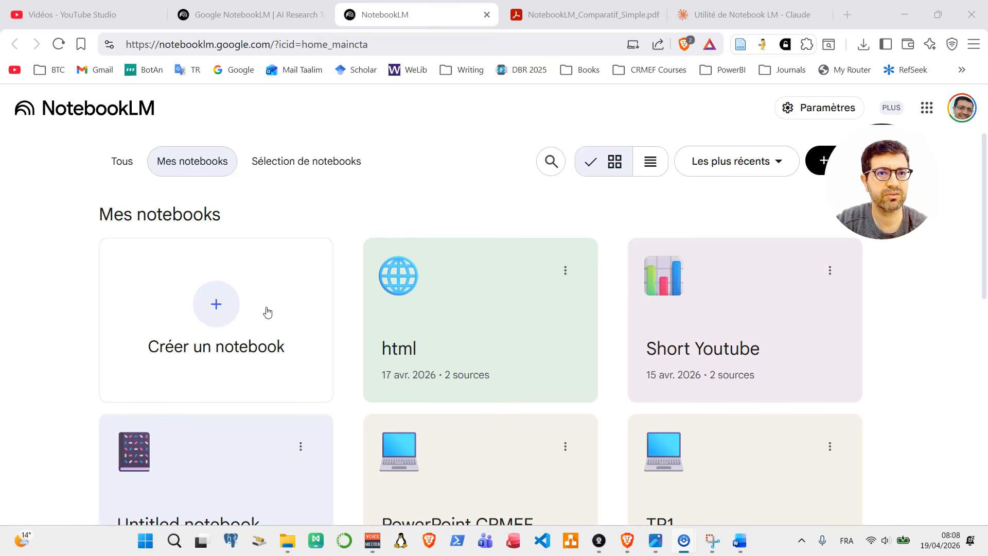
click(267, 311)
click(66, 282)
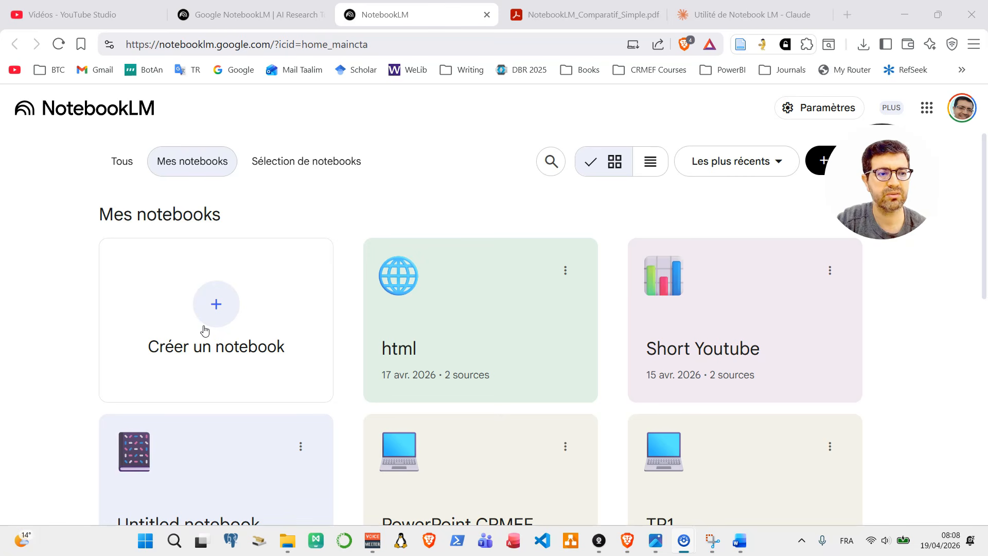
click(216, 303)
click(762, 133)
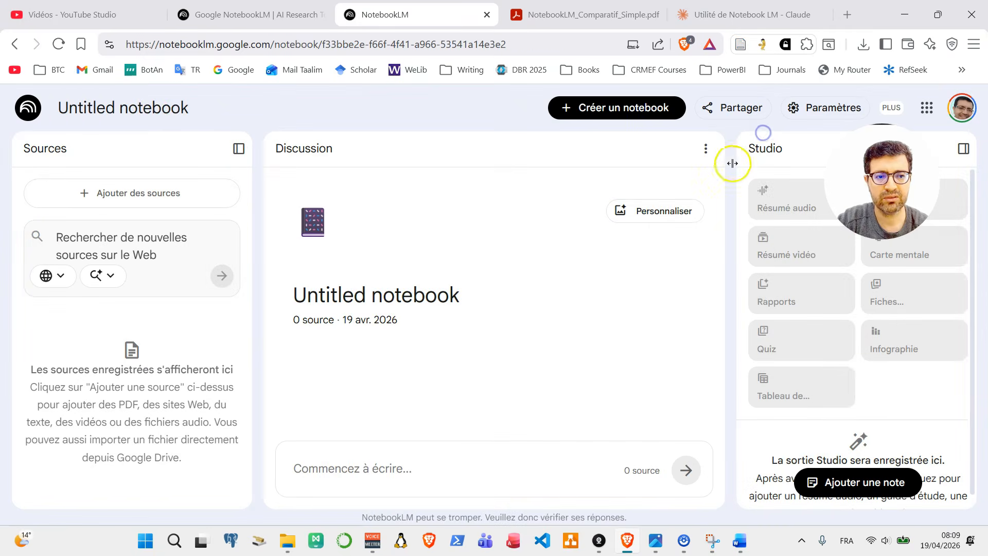
triple_click(155, 106)
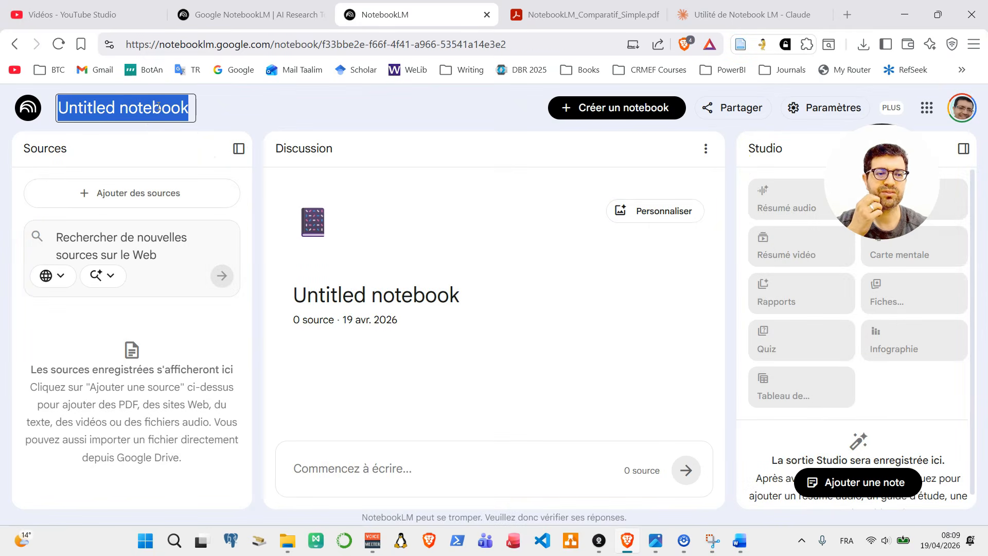
text(Youtube Vidéo)
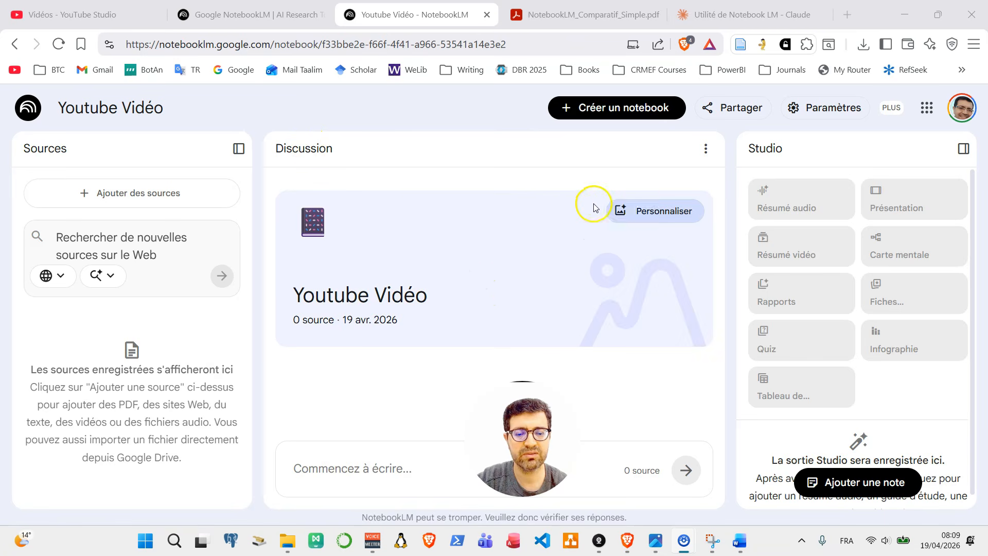
click(443, 482)
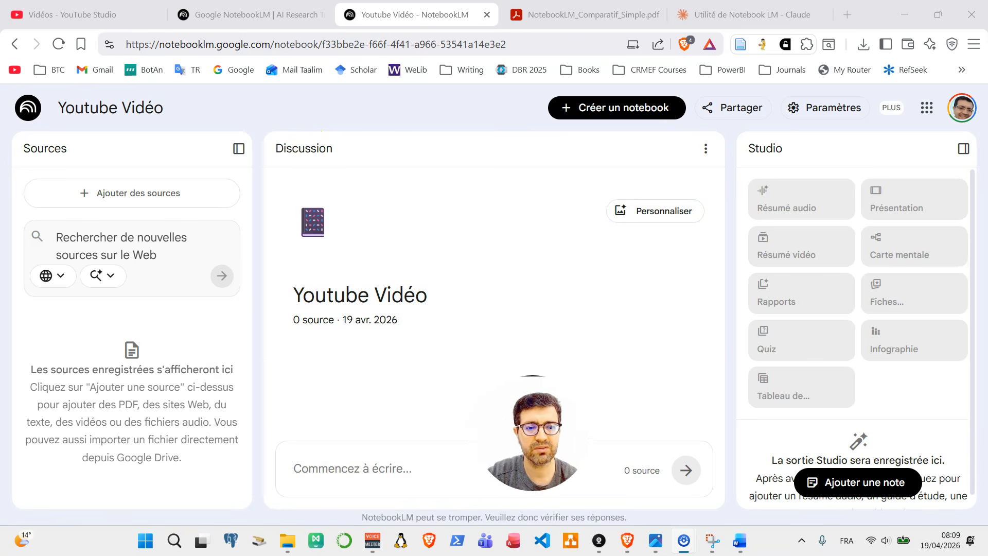
click(595, 387)
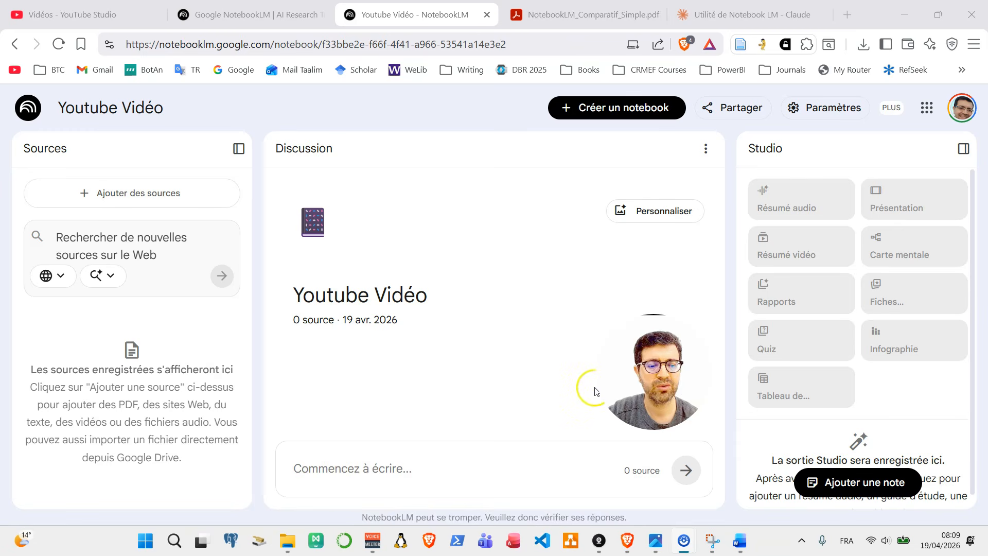
click(168, 346)
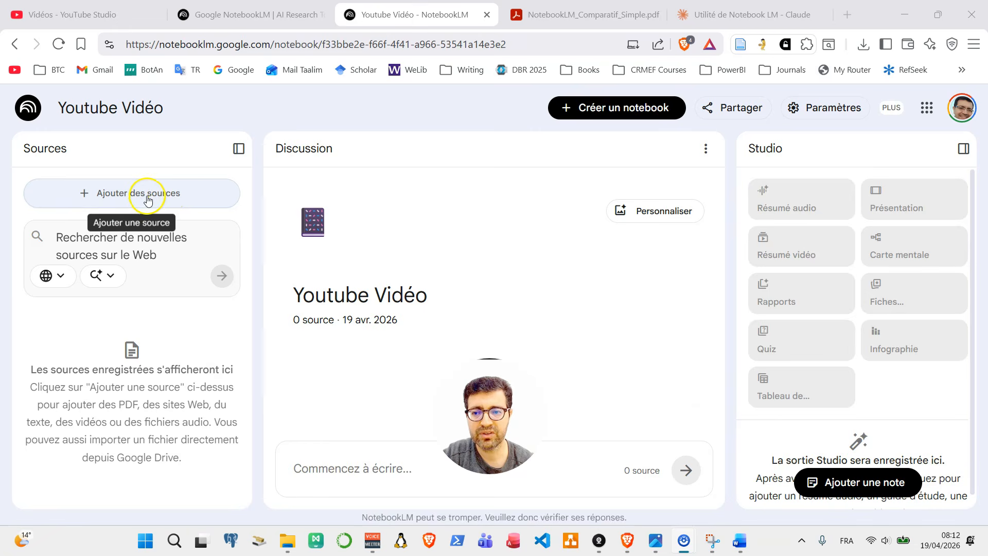
Add "Article 3 Woc Predicting and Interpreting Student Performance A Deep Learning and SHAP V3.pdf" from Youtube Channel 2026 > IA Pratique as a source.
click(165, 199)
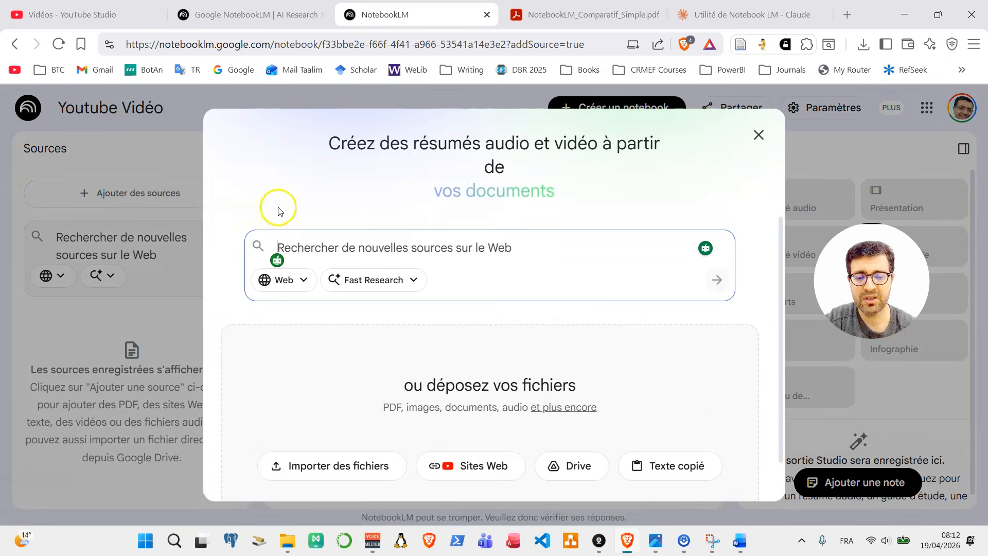
click(283, 329)
scroll(282, 316, down, 5)
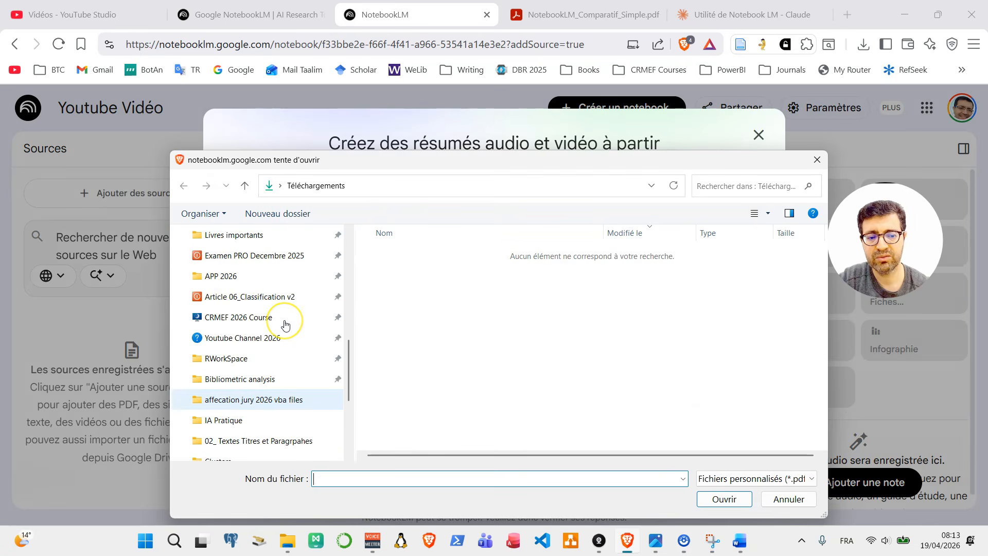
click(236, 335)
double_click(492, 330)
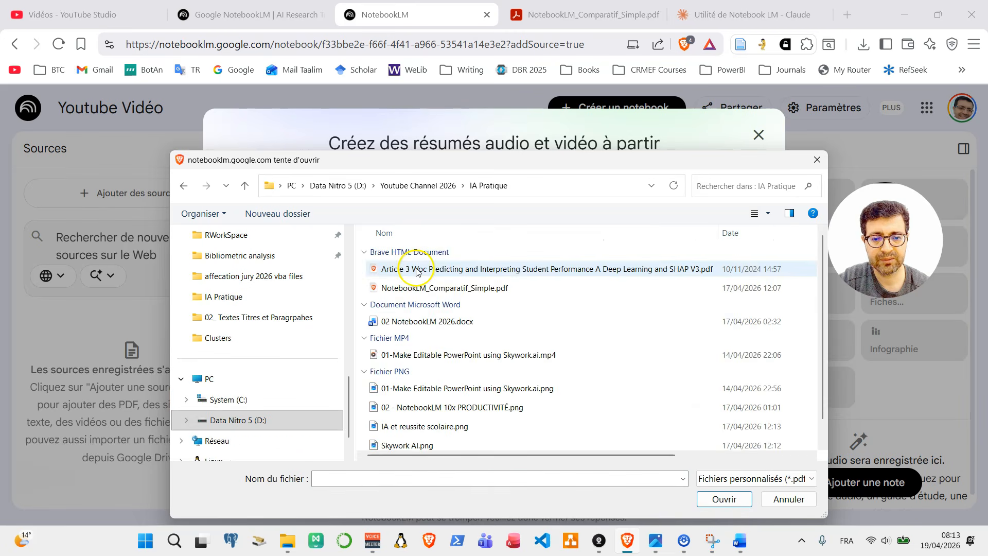
click(399, 270)
click(399, 269)
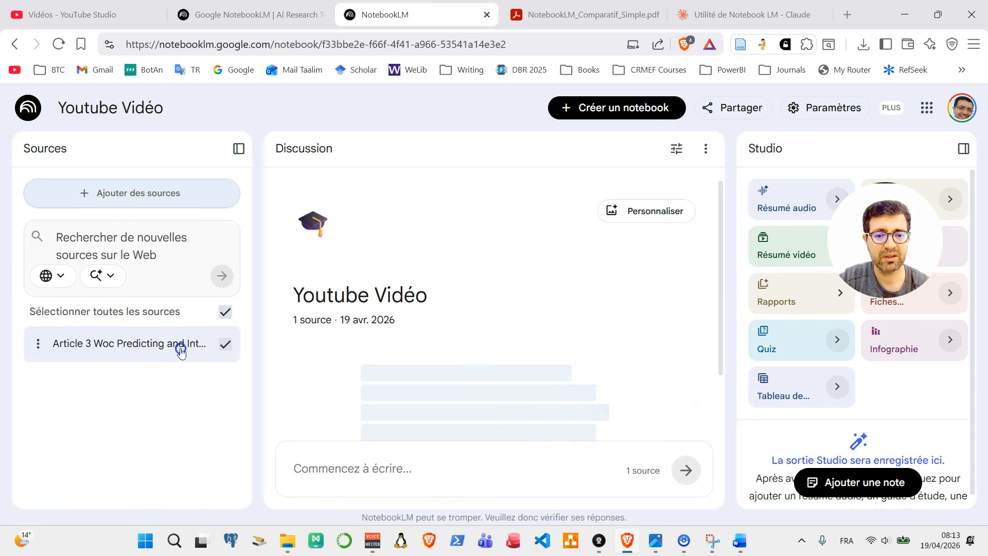
Read through the generated summary of the imported article in the discussion.
scroll(386, 327, down, 4)
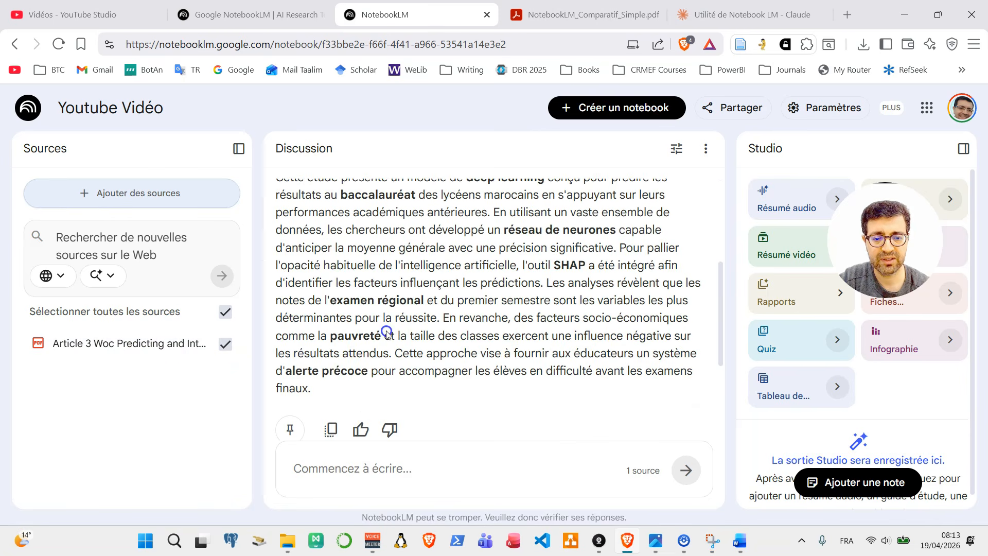
scroll(444, 316, up, 2)
scroll(443, 317, up, 1)
scroll(432, 324, down, 3)
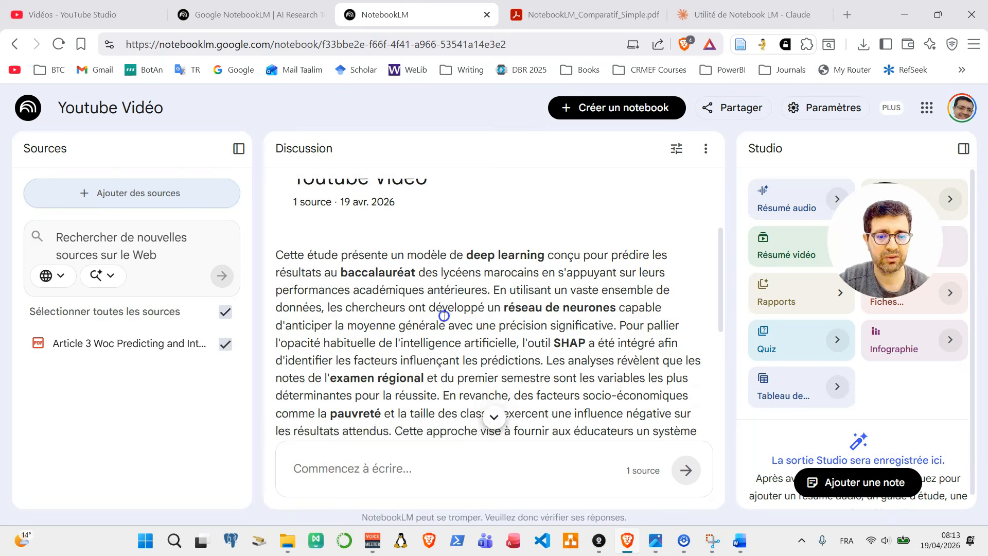
scroll(424, 334, up, 3)
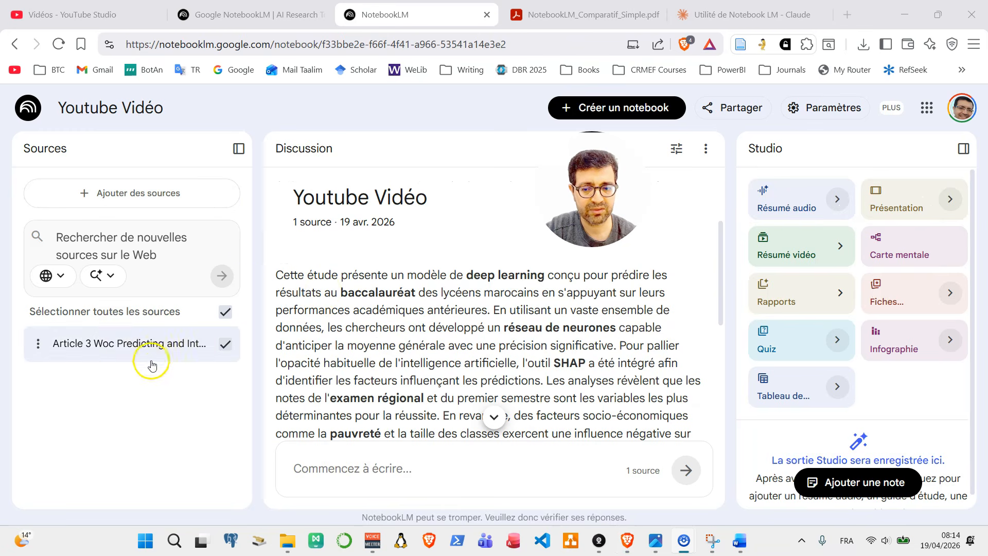
Open the imported article to view its source text, and return to the source list.
click(122, 350)
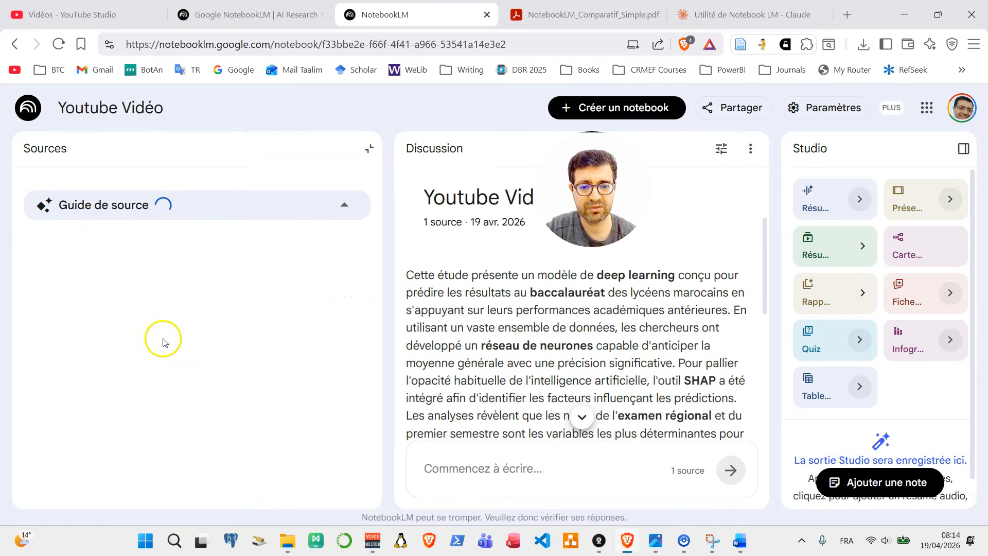
scroll(205, 381, down, 5)
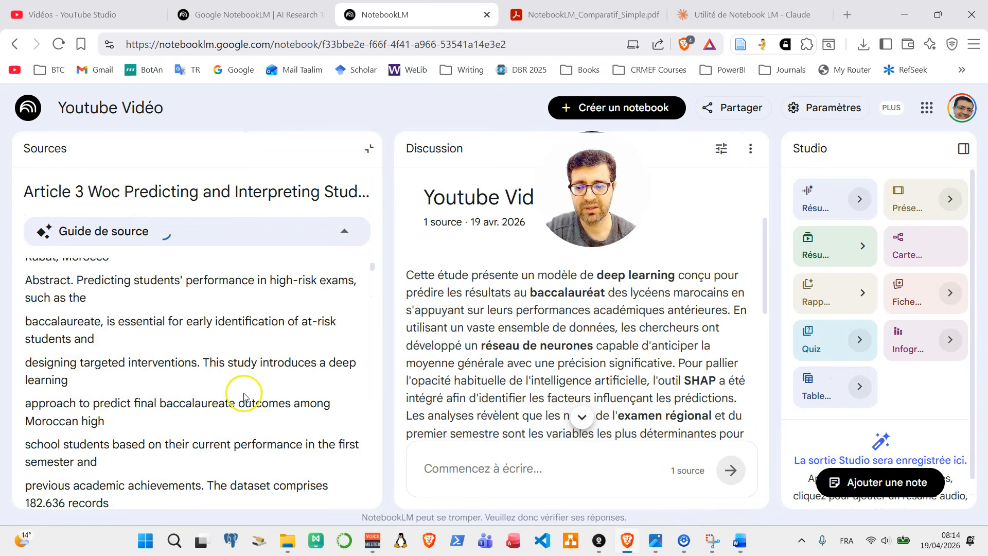
click(369, 149)
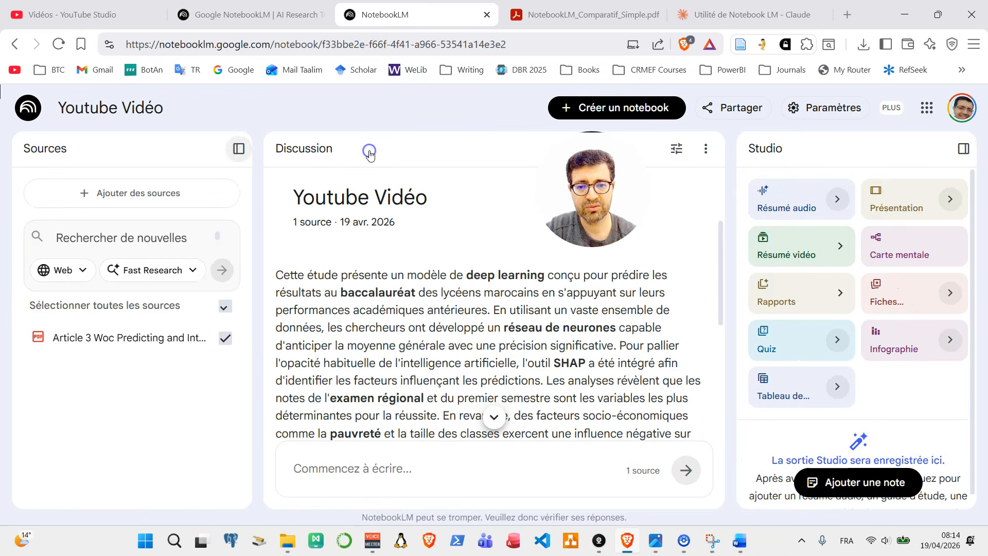
Browse the available output languages in the settings and close the dialog without saving a change.
click(836, 107)
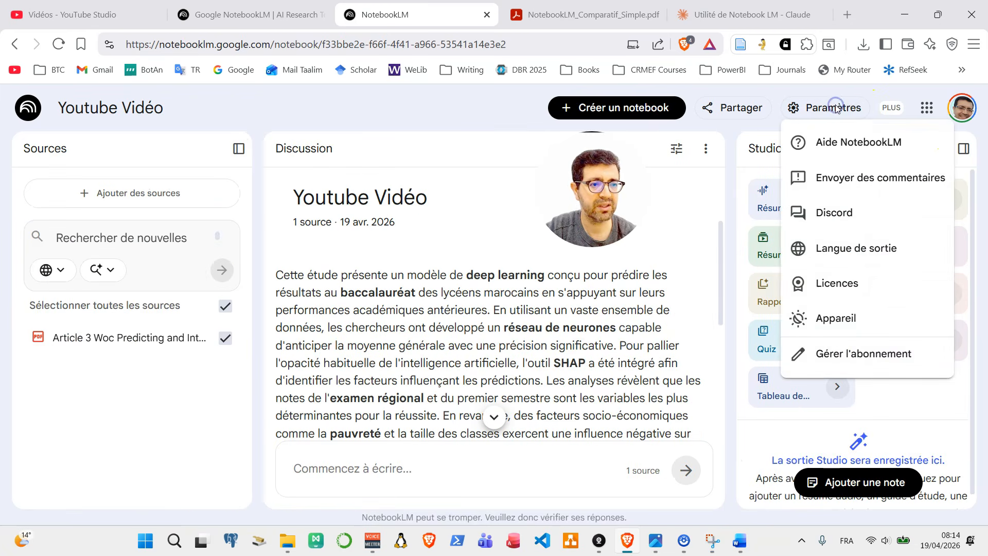
click(859, 247)
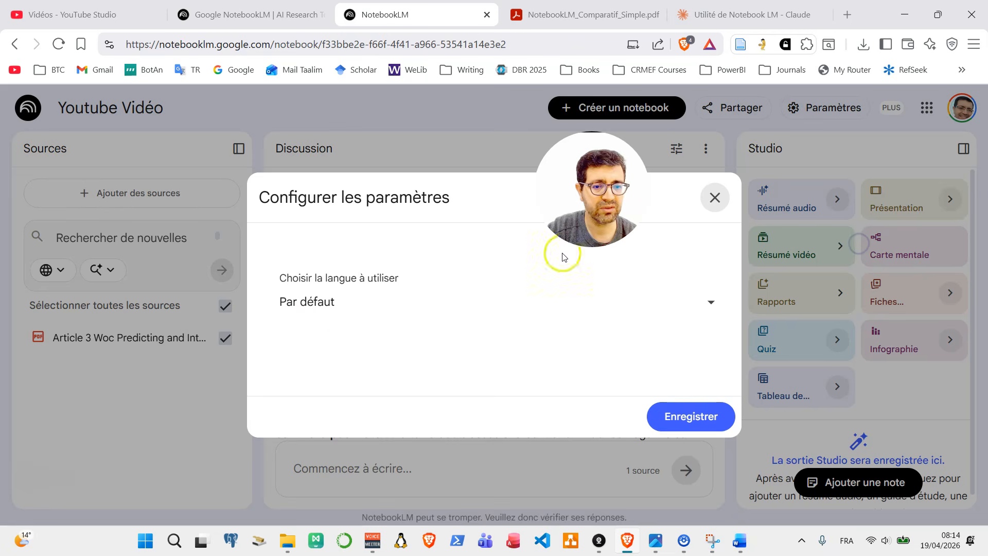
click(709, 302)
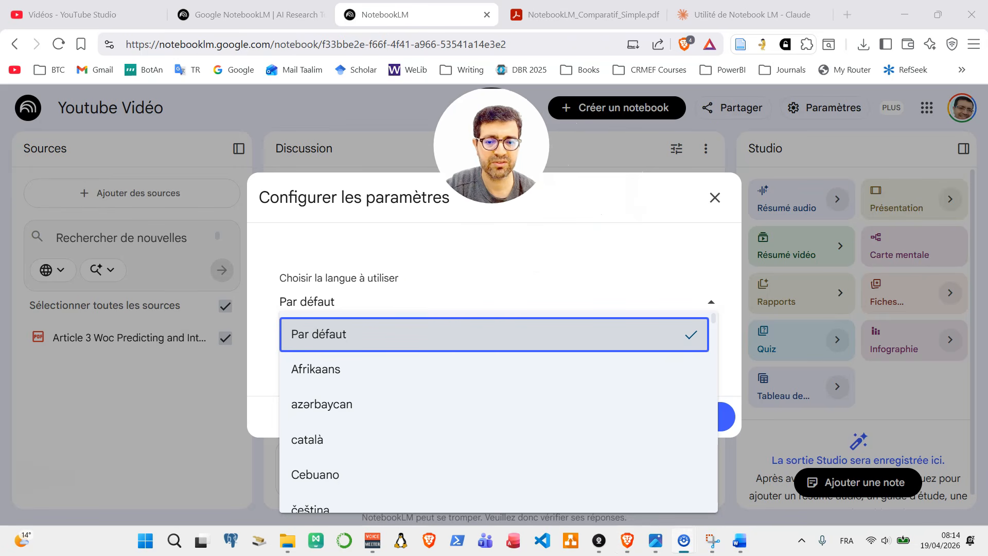
scroll(387, 364, down, 5)
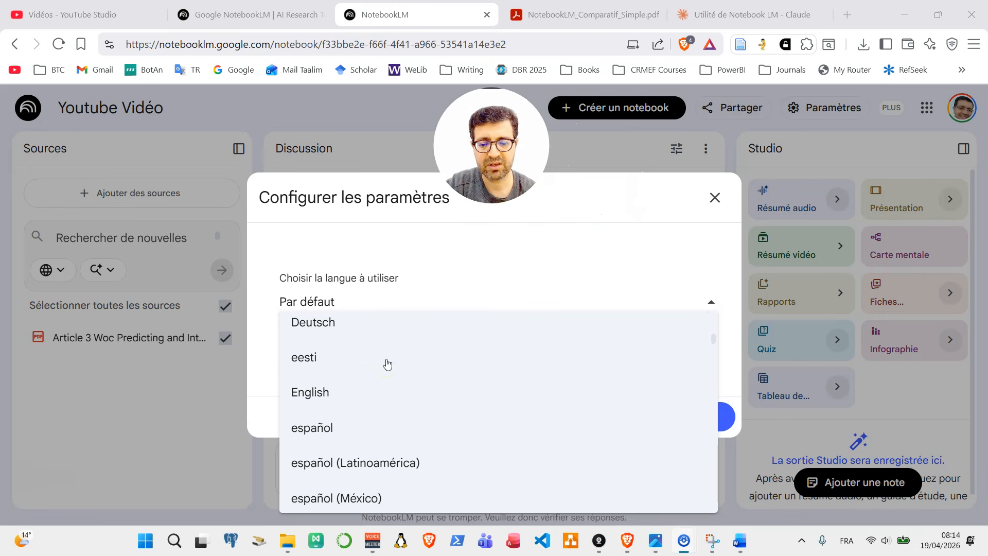
click(311, 404)
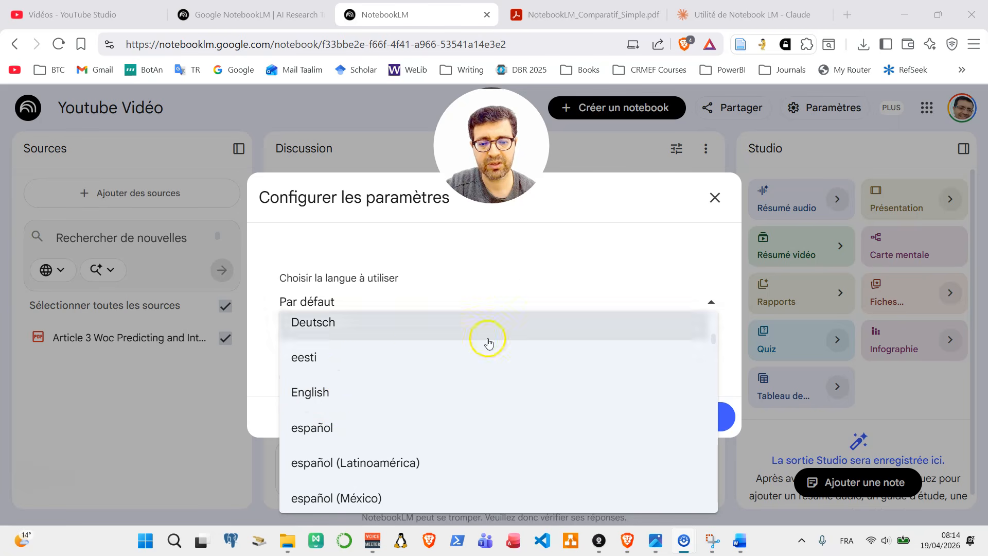
click(715, 199)
click(716, 200)
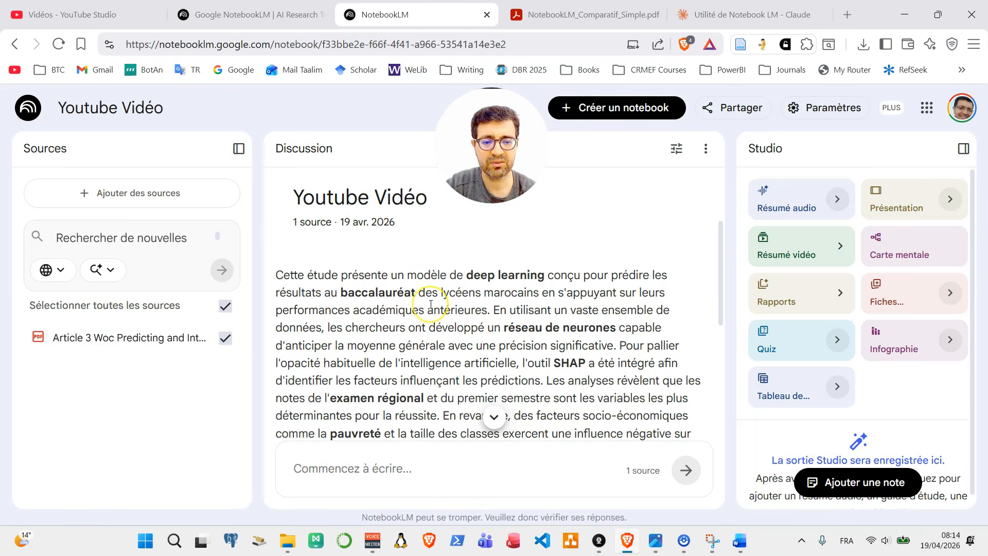
Review the article's summary again, including the actions available beneath it.
scroll(430, 299, down, 2)
scroll(431, 304, up, 2)
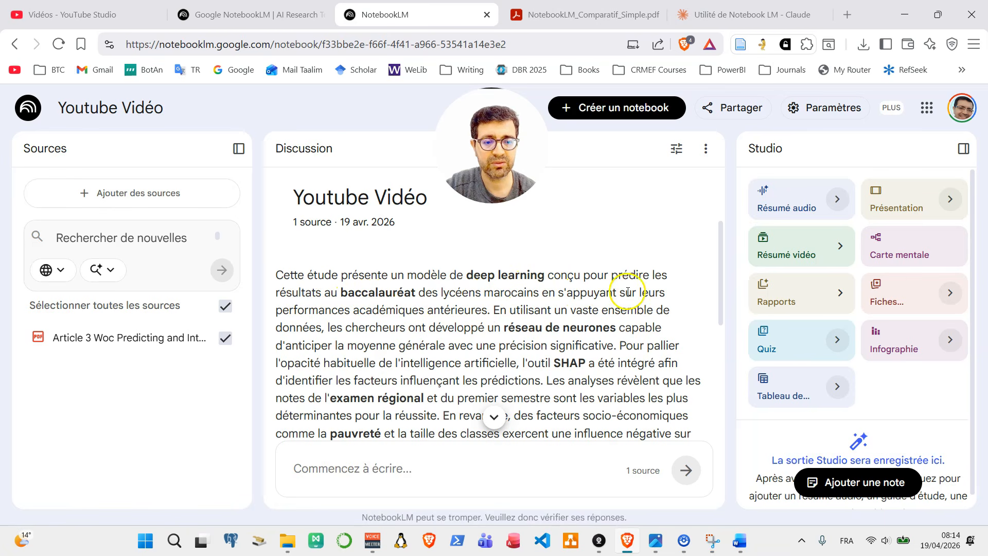
scroll(353, 315, down, 2)
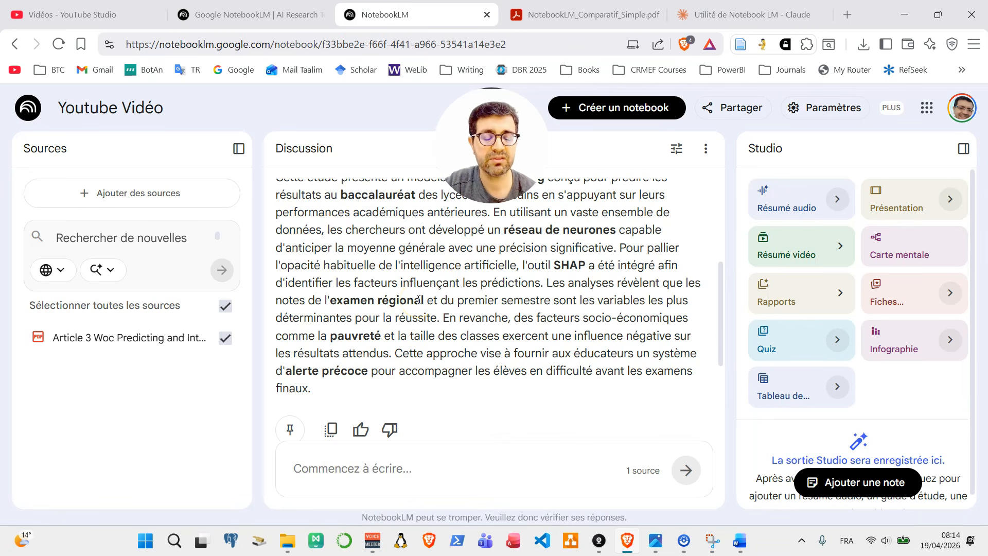
click(370, 465)
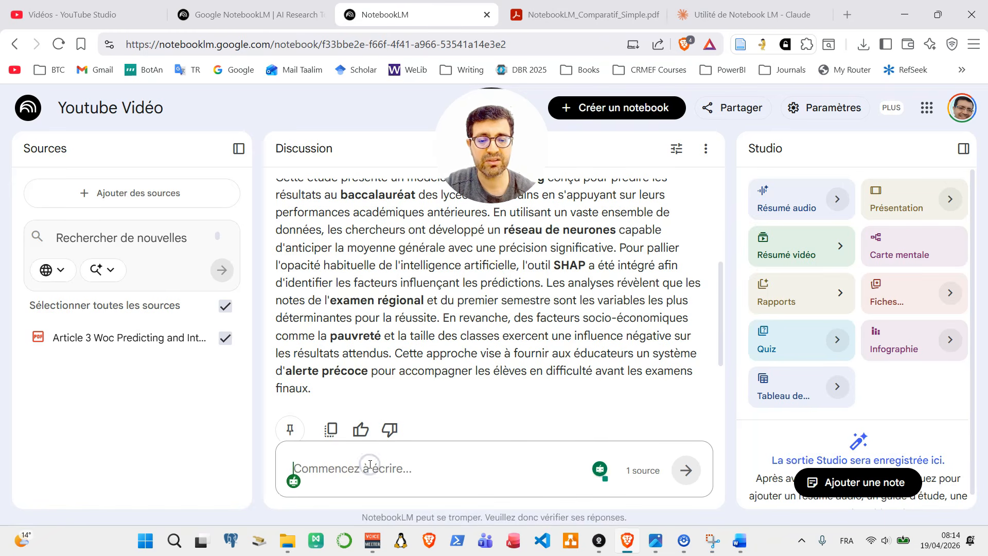
scroll(370, 464, up, 2)
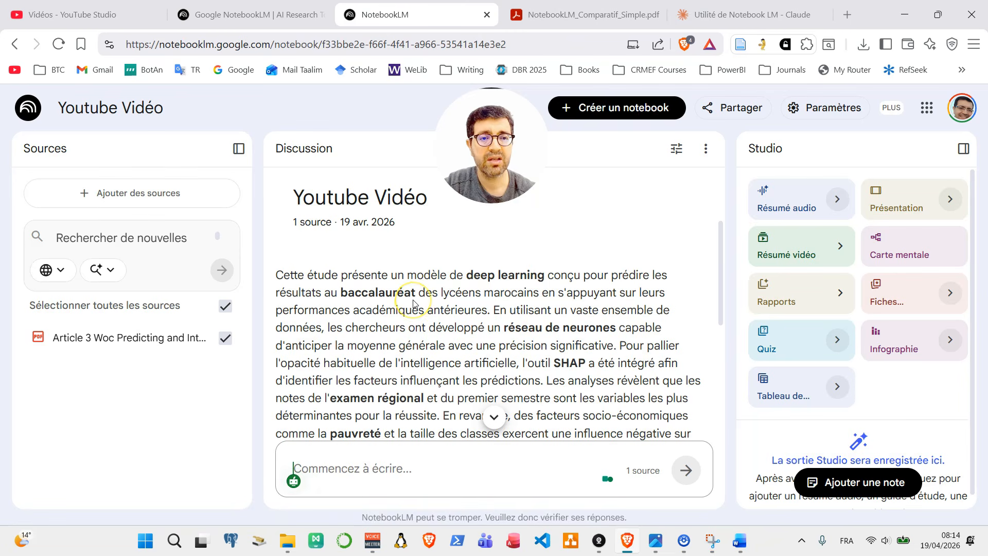
scroll(413, 304, down, 2)
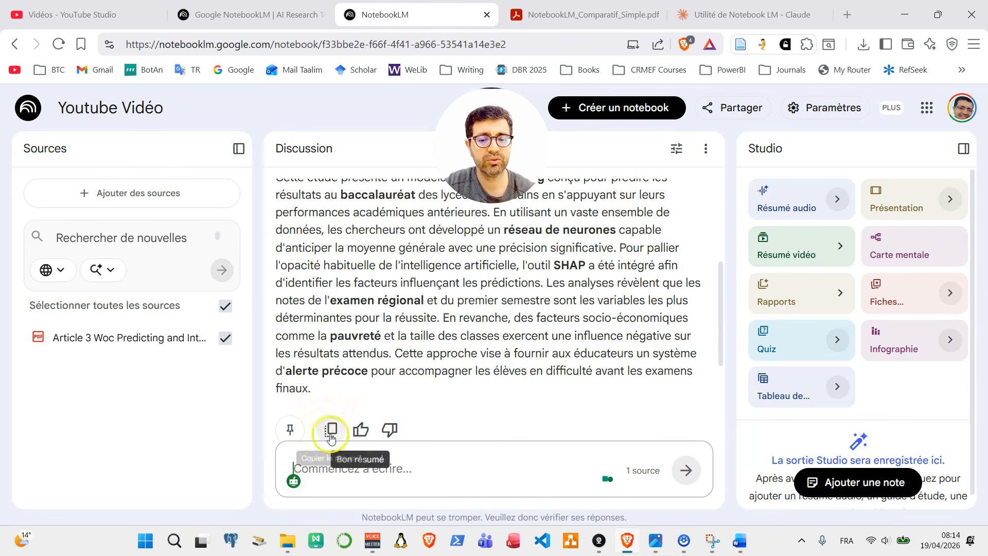
Deselect and reselect the article using both its own checkbox and the select-all option.
click(223, 308)
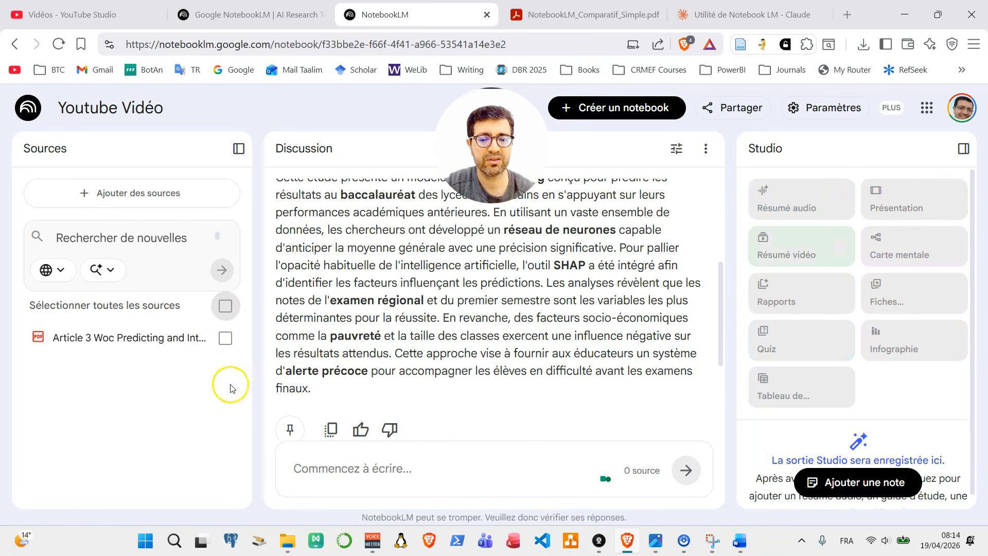
click(226, 340)
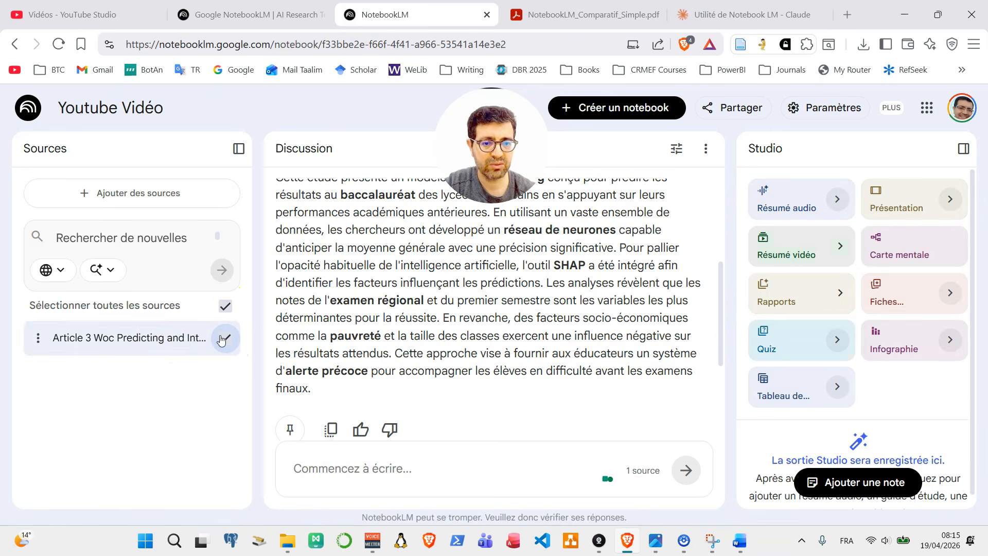
click(222, 308)
click(221, 308)
click(221, 307)
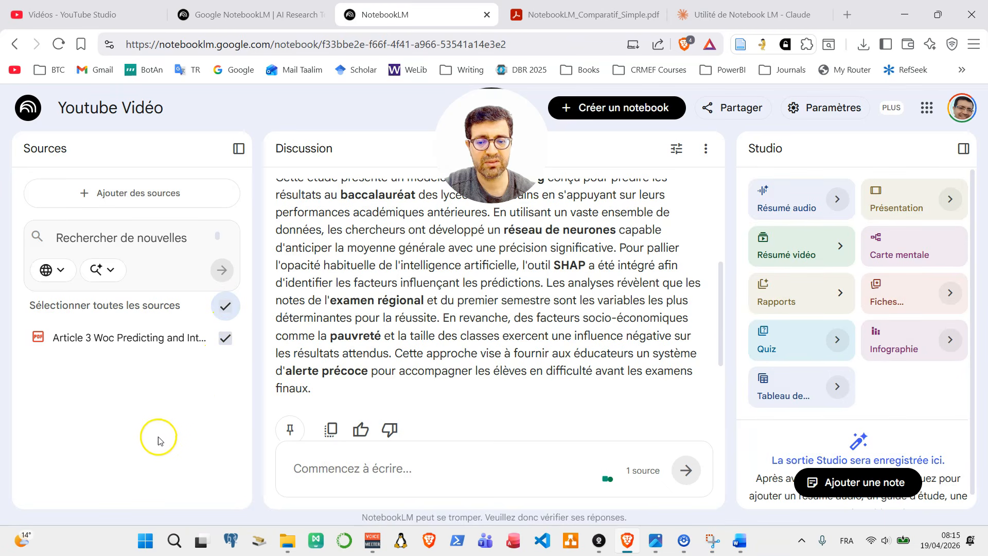
Ask the notebook "c'est qoui la methode utilisée ici" about the selected article.
click(427, 462)
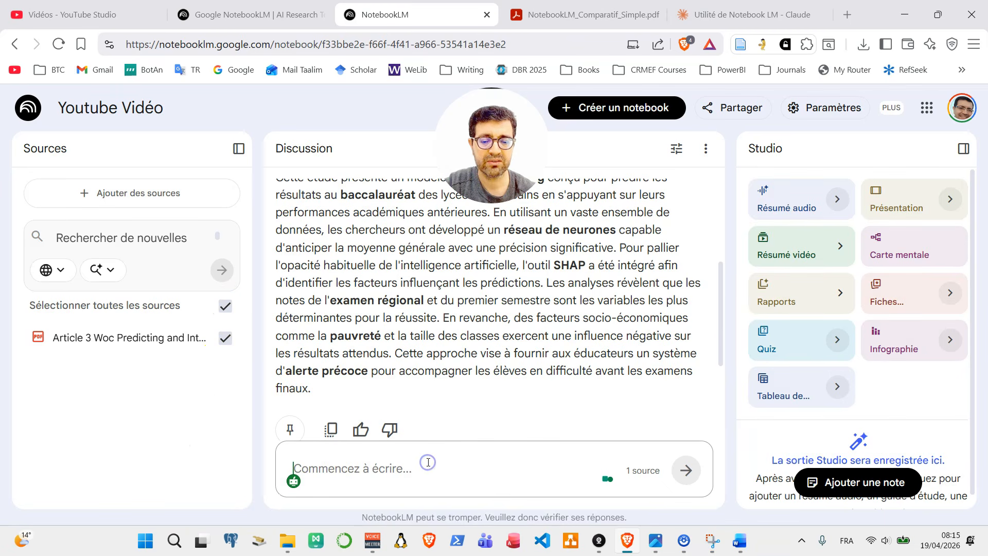
text(c)
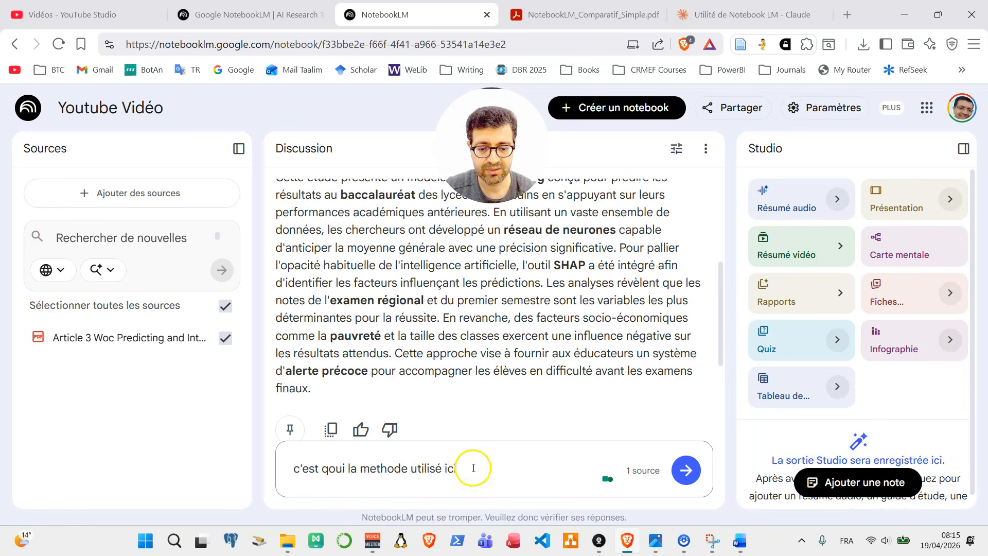
click(686, 470)
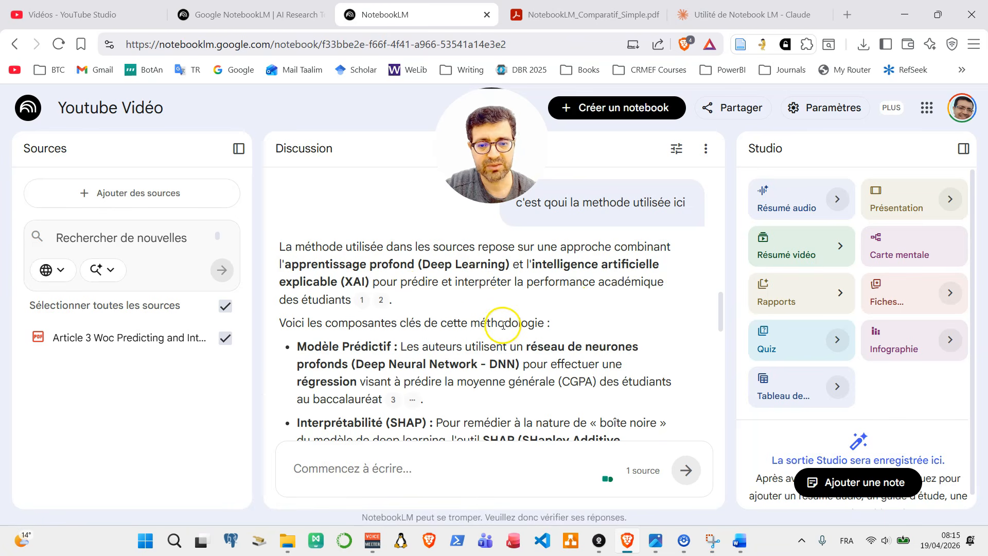
Read through the answer on the article's methodology and review the notebook summary again.
scroll(503, 324, down, 2)
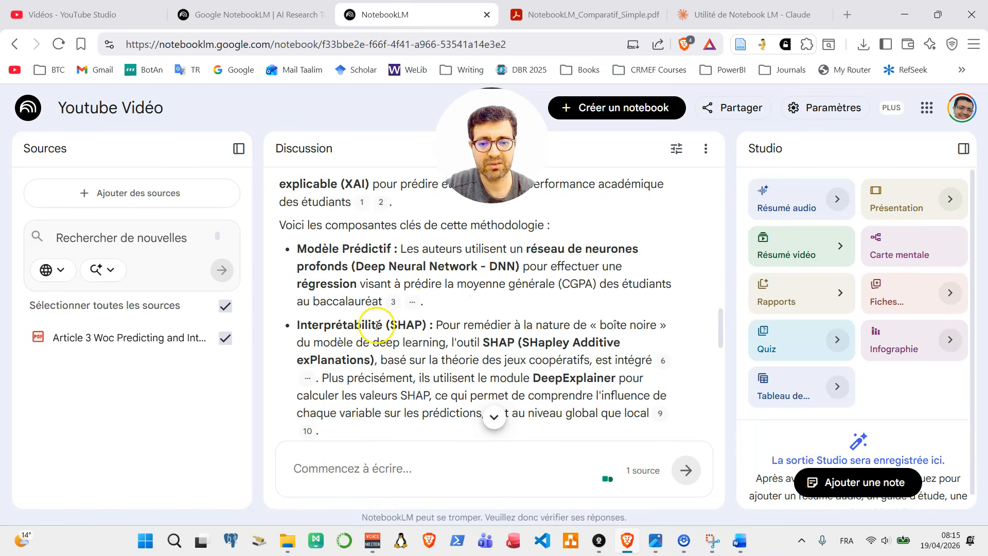
scroll(468, 328, down, 4)
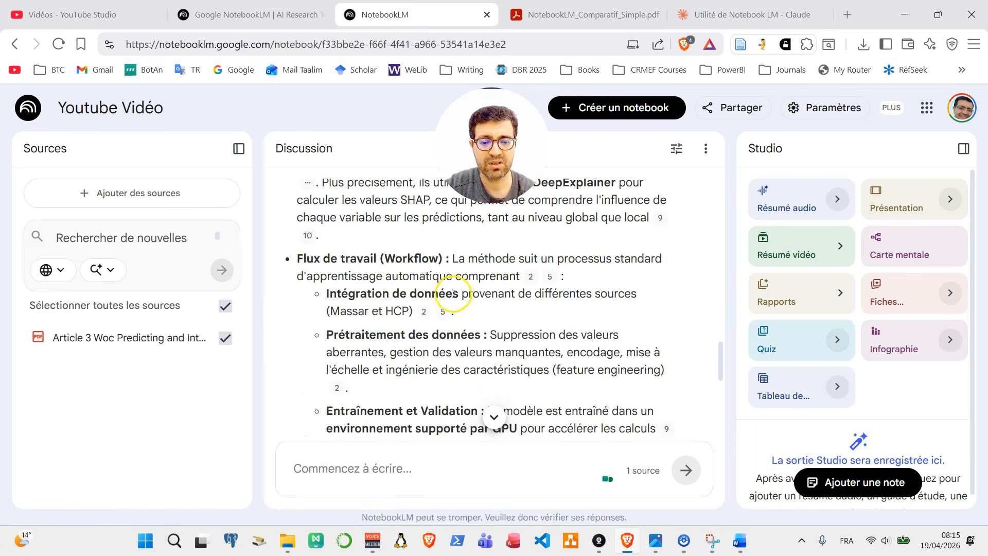
scroll(452, 294, up, 6)
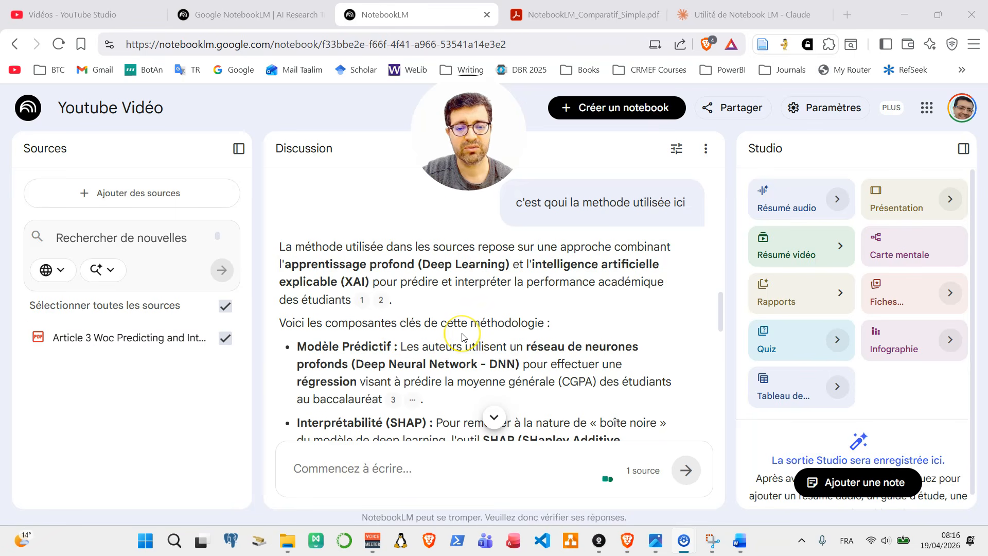
scroll(462, 337, down, 2)
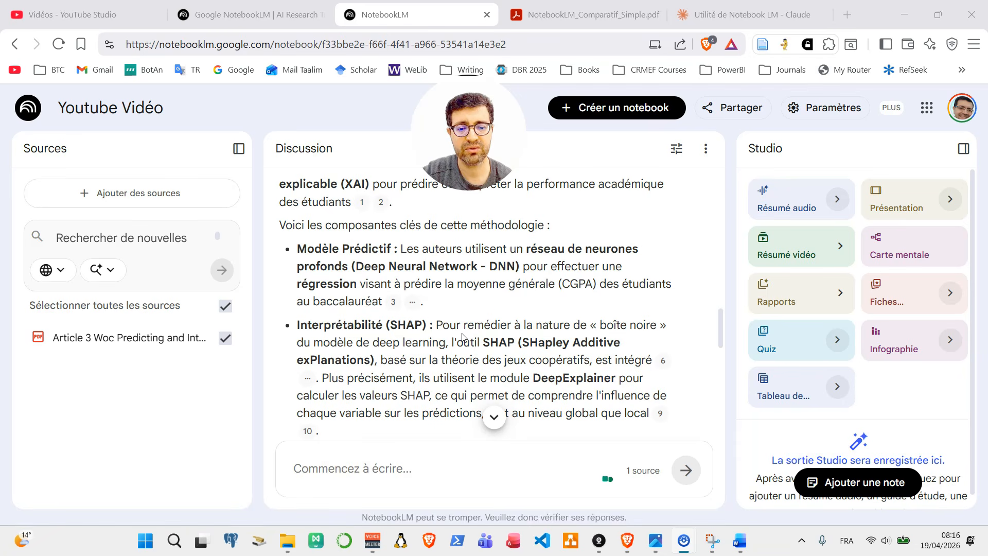
scroll(505, 327, down, 5)
scroll(594, 306, up, 5)
scroll(596, 308, down, 5)
scroll(596, 308, up, 15)
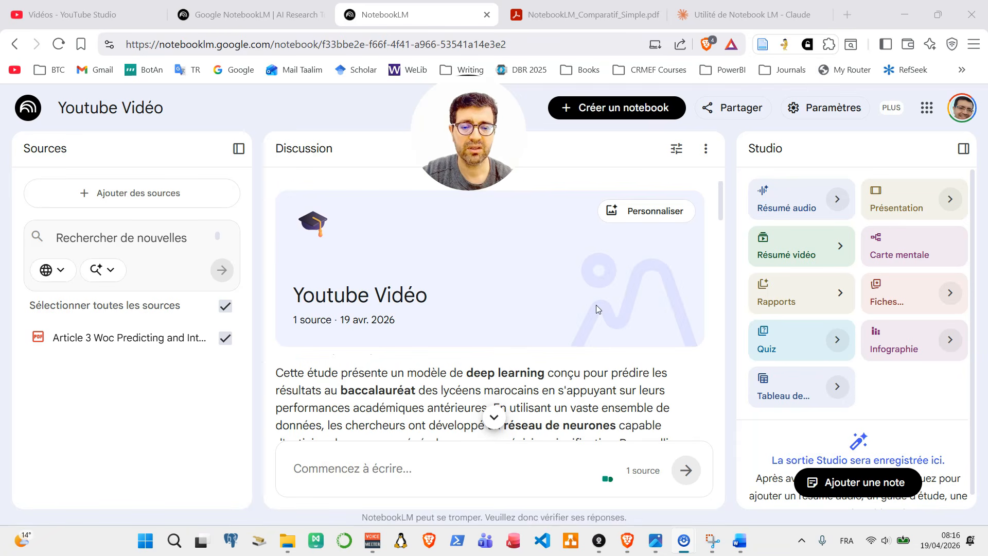
scroll(596, 307, down, 2)
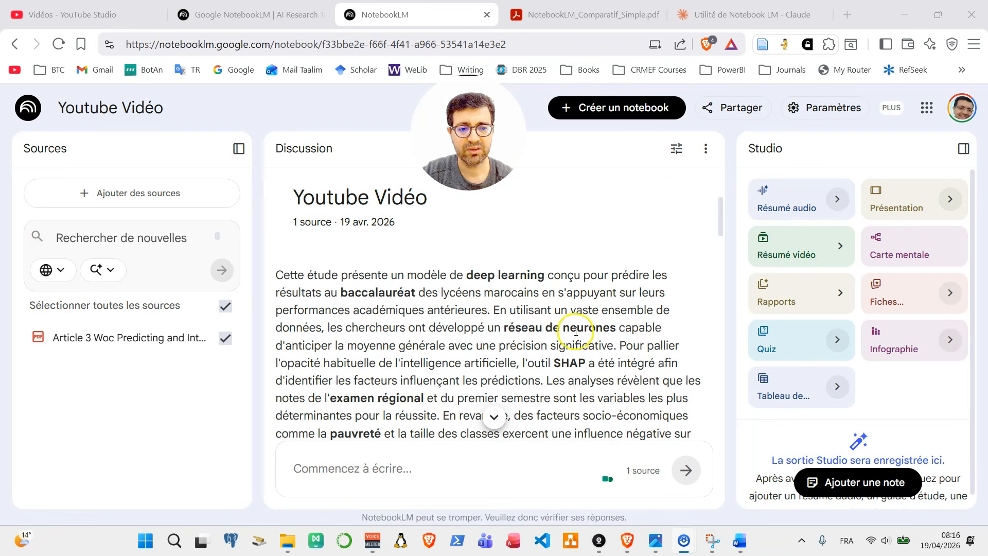
Configure the chat with the "Guide d'apprentissage" conversation style and the "Plus longue" response length, and save the settings.
click(679, 151)
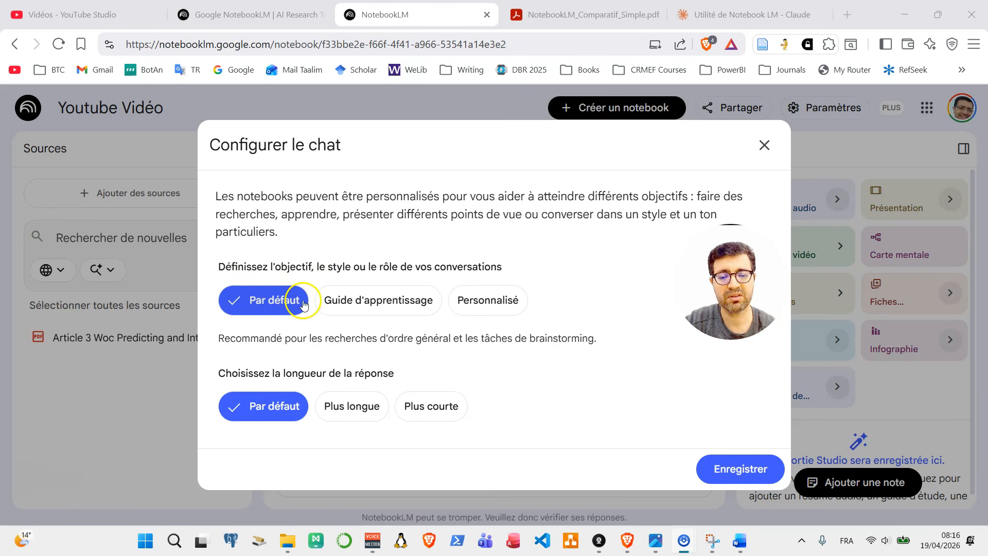
click(414, 303)
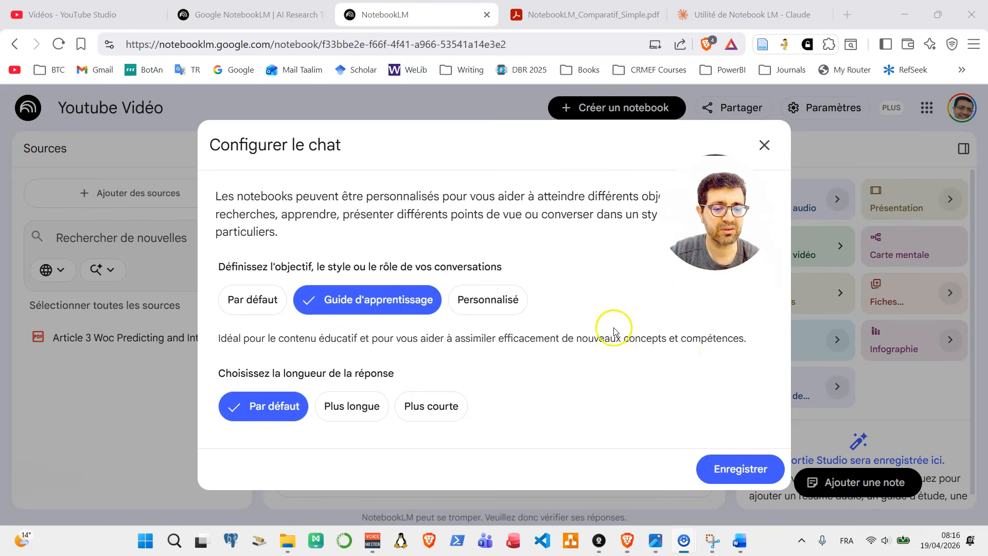
click(503, 300)
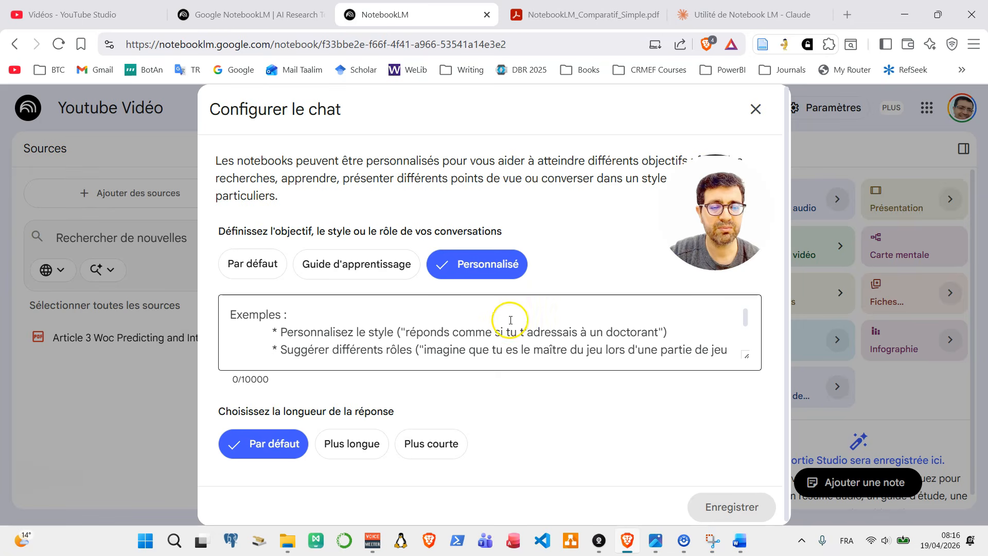
click(323, 317)
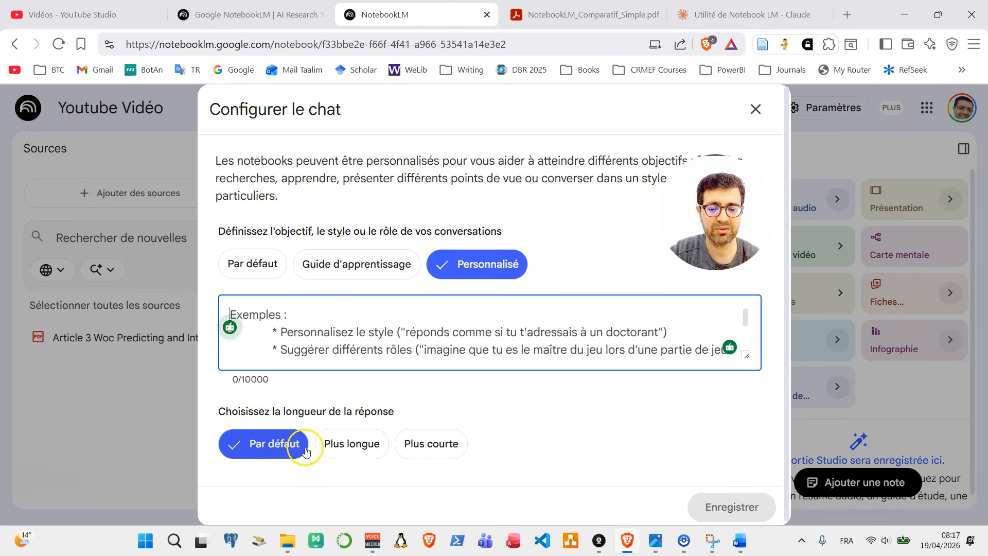
click(347, 443)
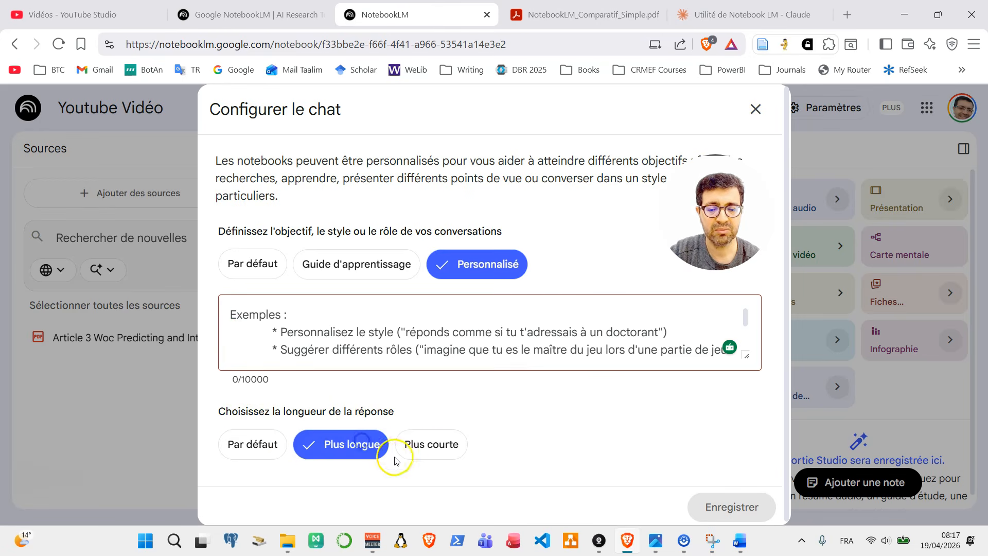
click(439, 446)
click(358, 446)
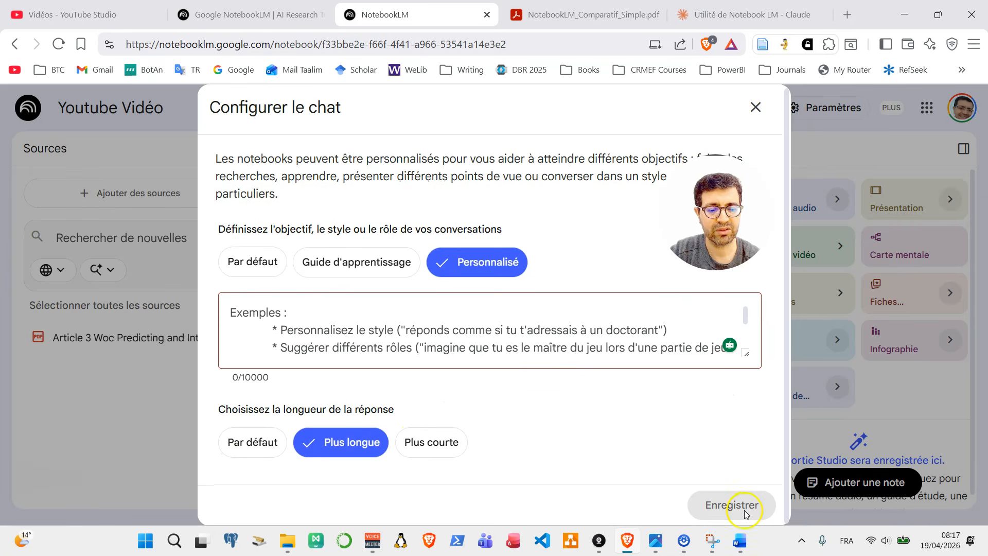
click(357, 264)
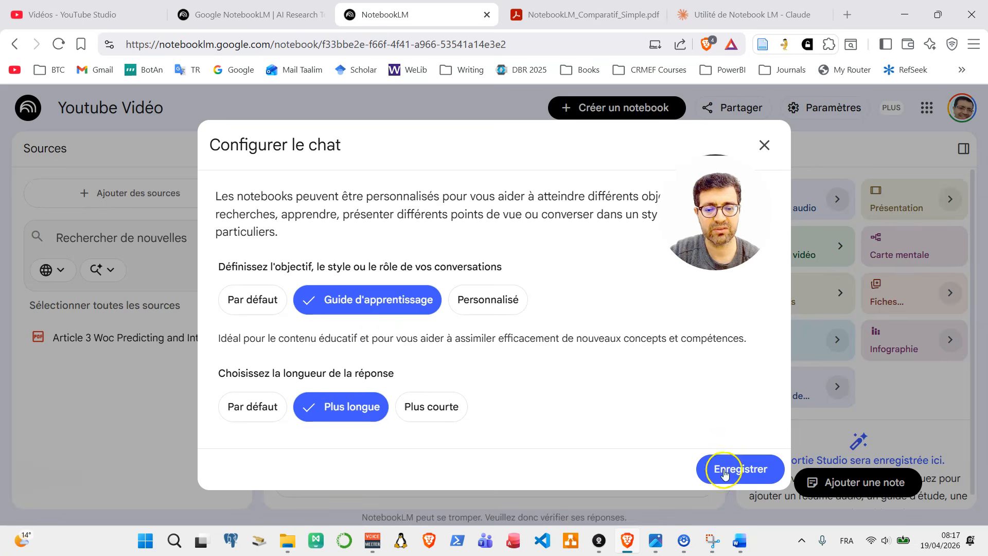
click(706, 469)
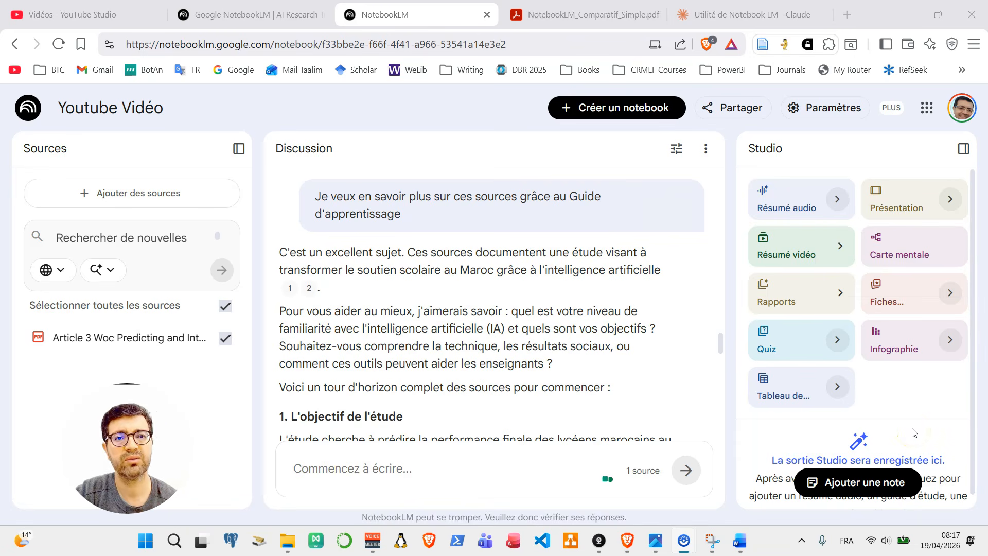
Widen the Studio panel by narrowing the Discussion panel.
drag(727, 353, 669, 353)
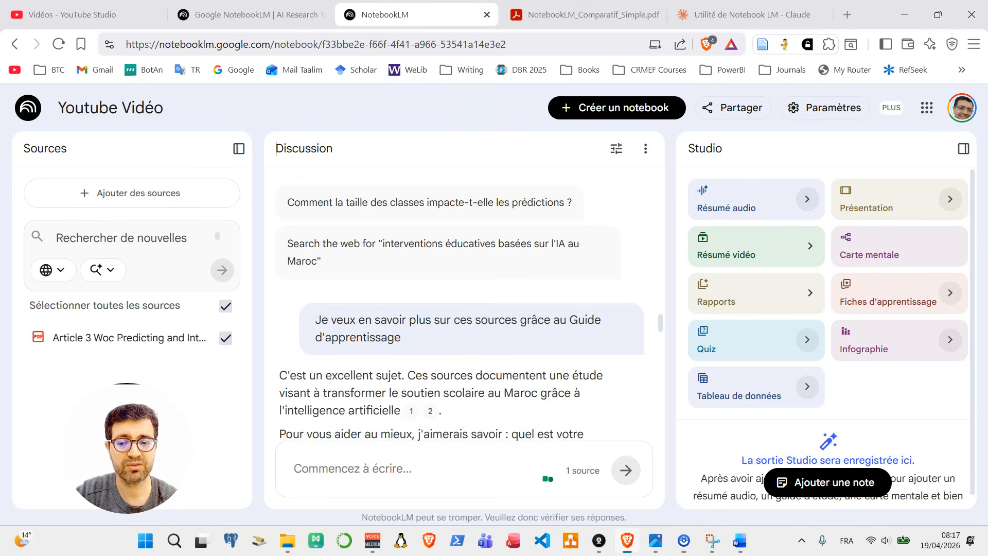
Switch to YouTube Studio, copy the link of the "Cours HTML" playlist from its YouTube page, and return to the NotebookLM notebook.
click(53, 19)
mouse_move(93, 222)
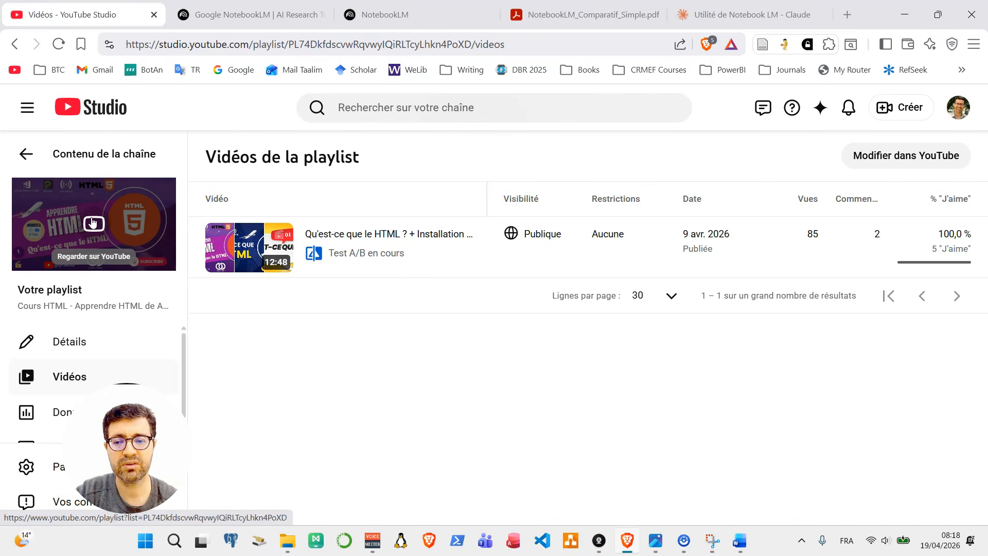
click(94, 224)
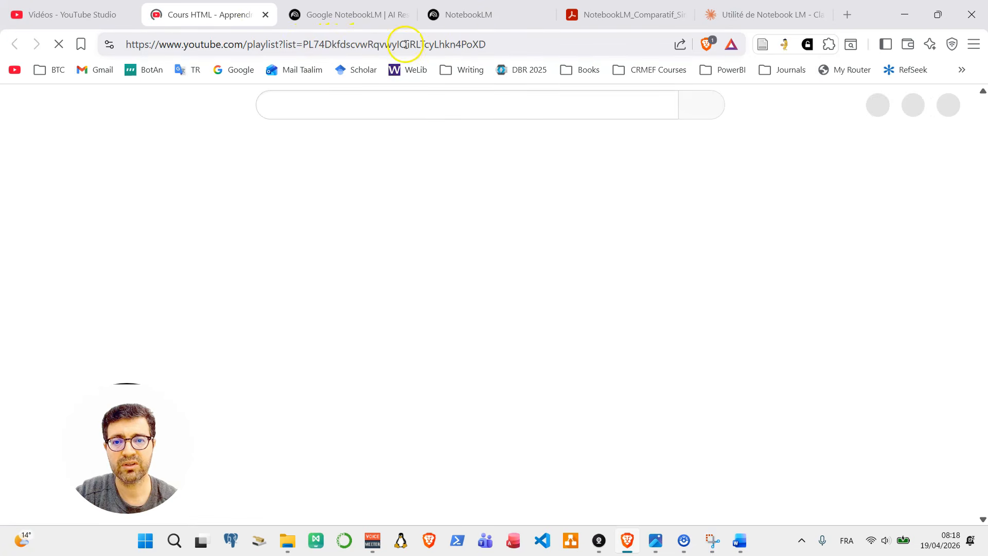
click(462, 45)
key(ctrl+c)
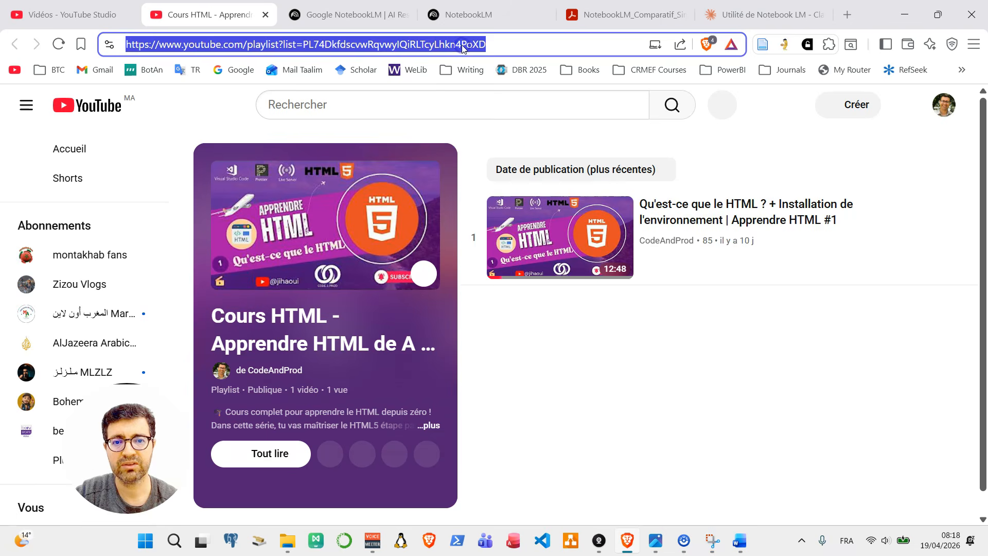
right_click(462, 46)
click(515, 147)
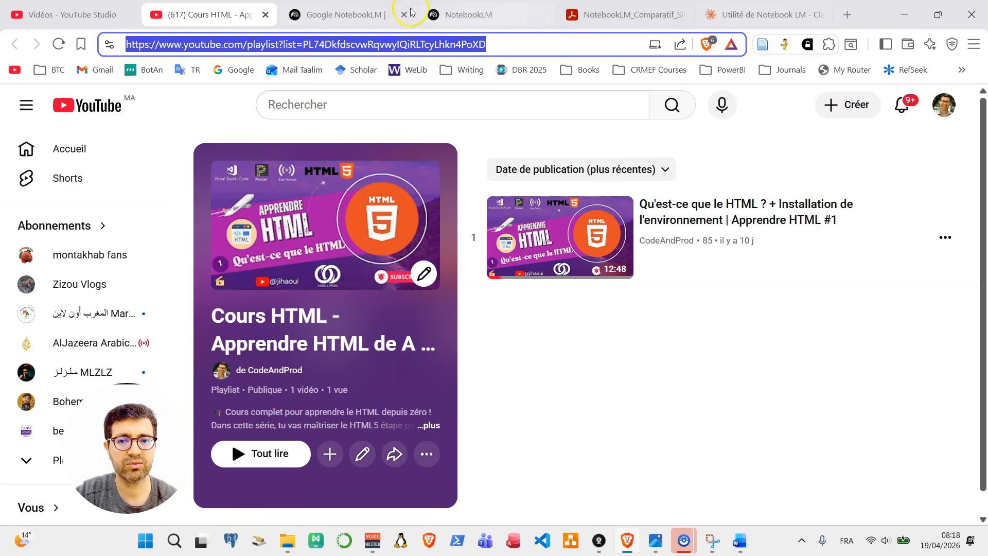
click(77, 19)
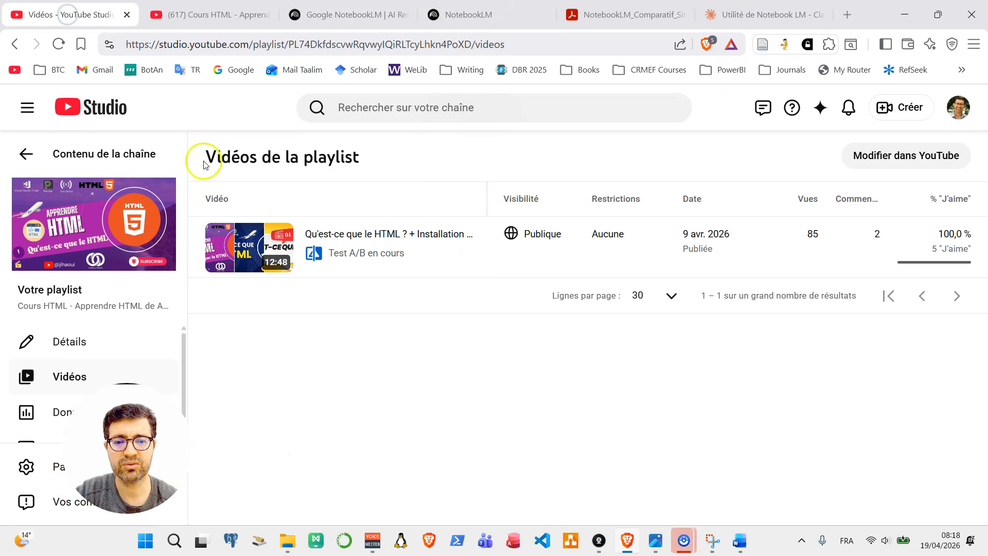
click(349, 6)
click(437, 15)
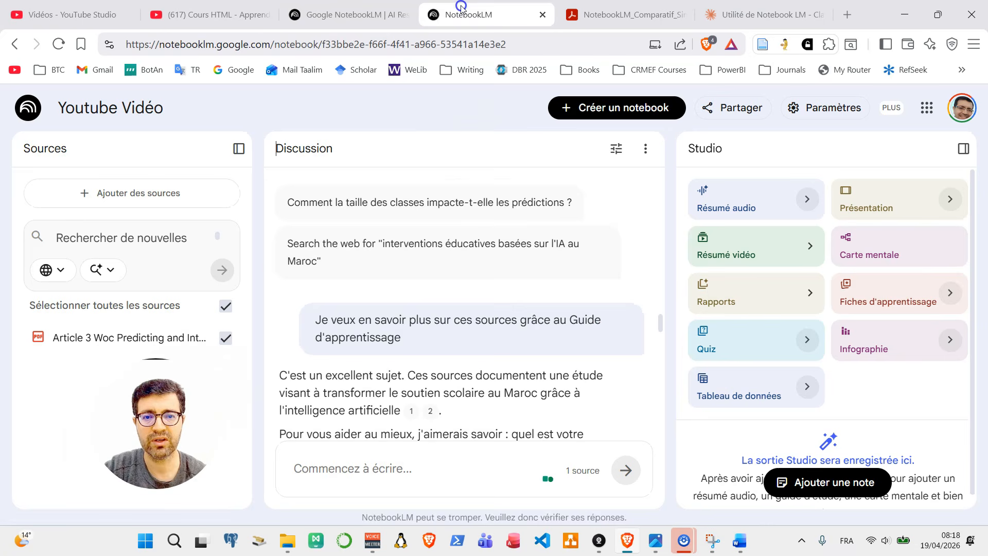
Open the source import dialog and examine its website, Drive and copied-text options, including the copied-text form.
click(124, 193)
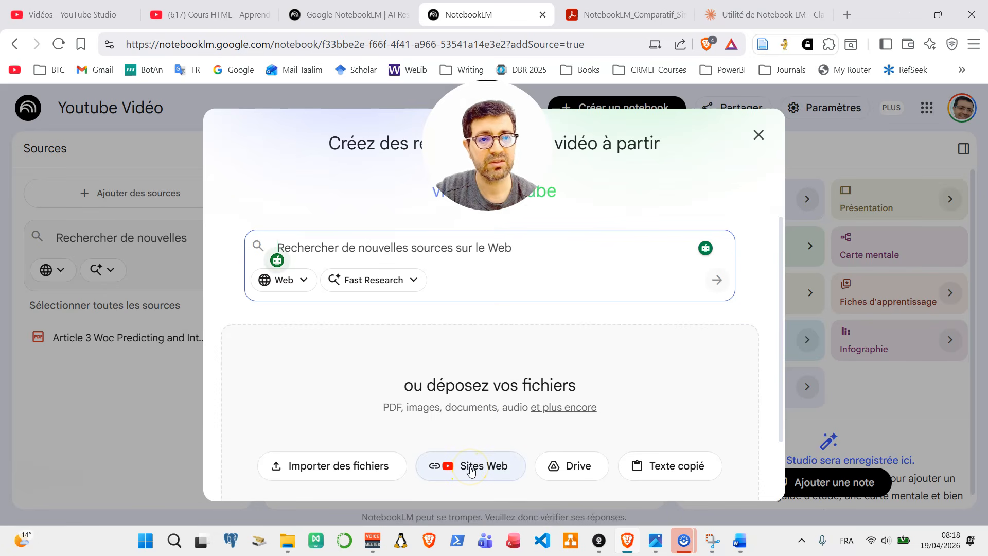
click(502, 471)
click(503, 469)
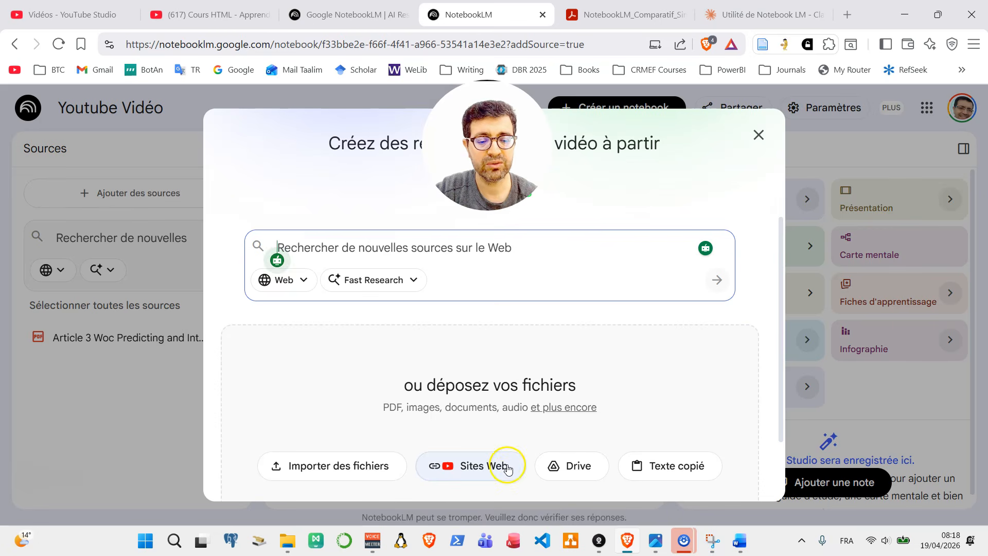
click(583, 469)
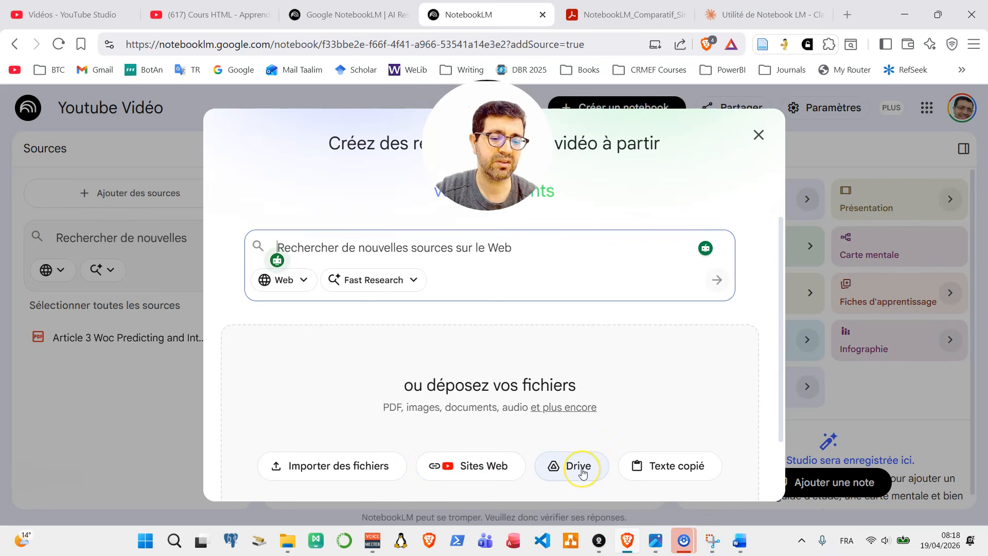
click(671, 466)
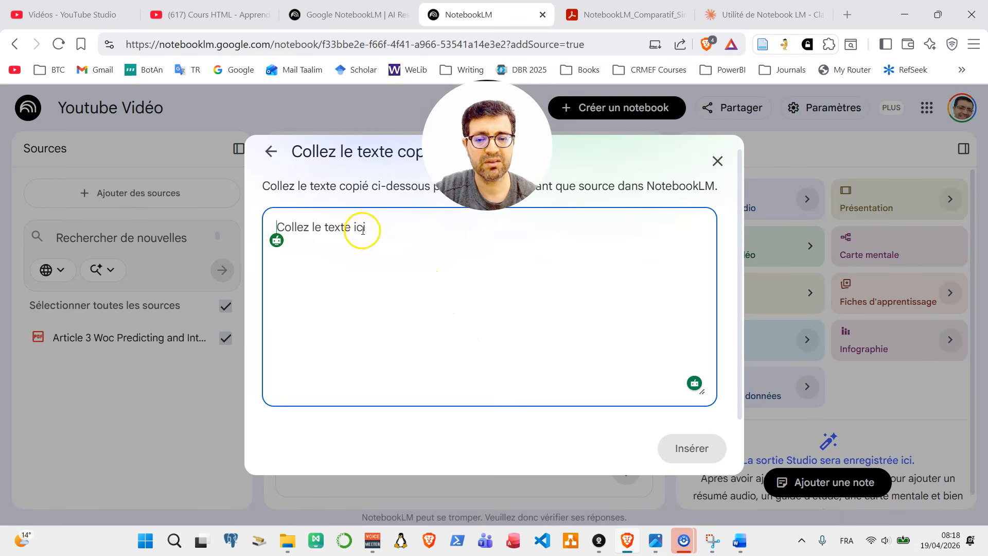
click(271, 155)
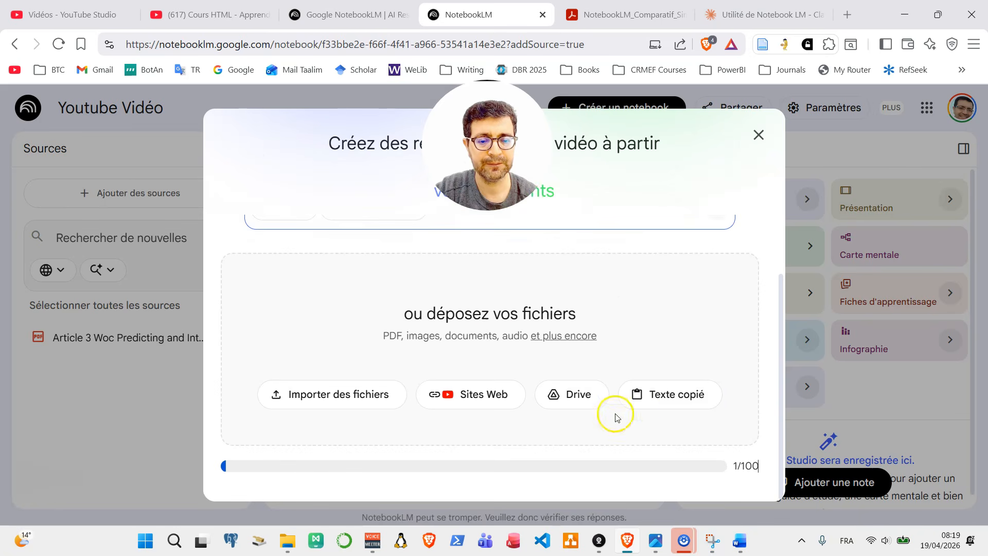
Examine the web source search and its Fast Research mode options in the import dialog.
scroll(312, 247, up, 2)
click(312, 247)
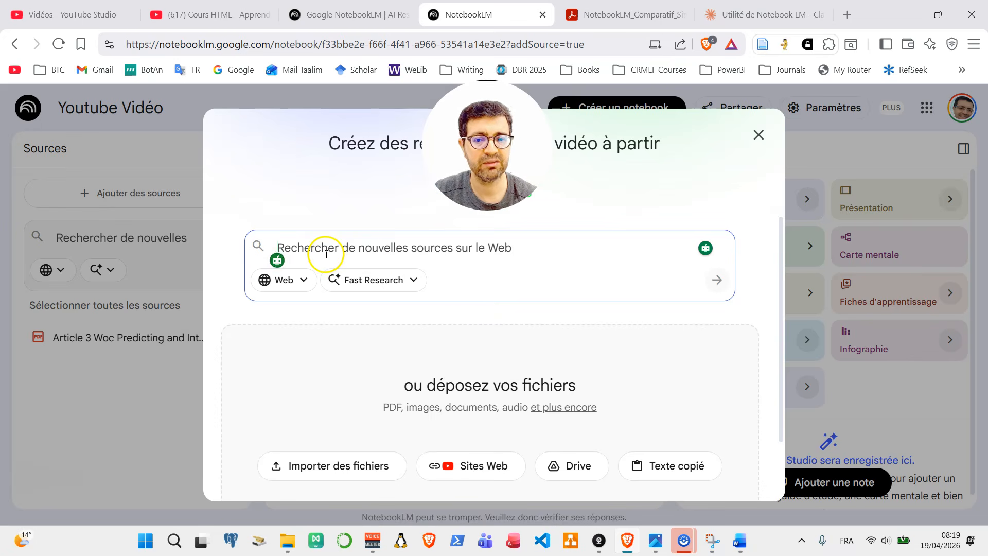
click(419, 282)
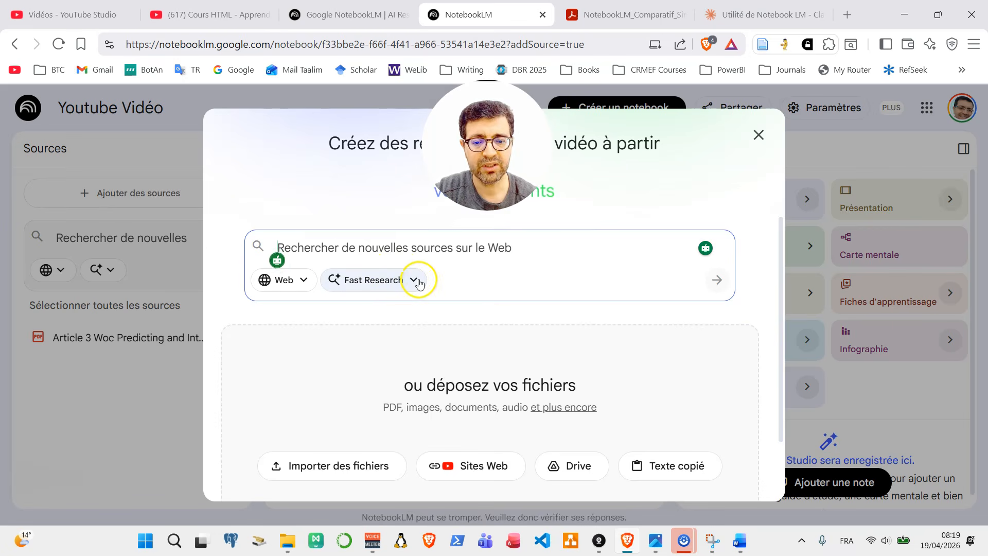
click(329, 292)
click(519, 226)
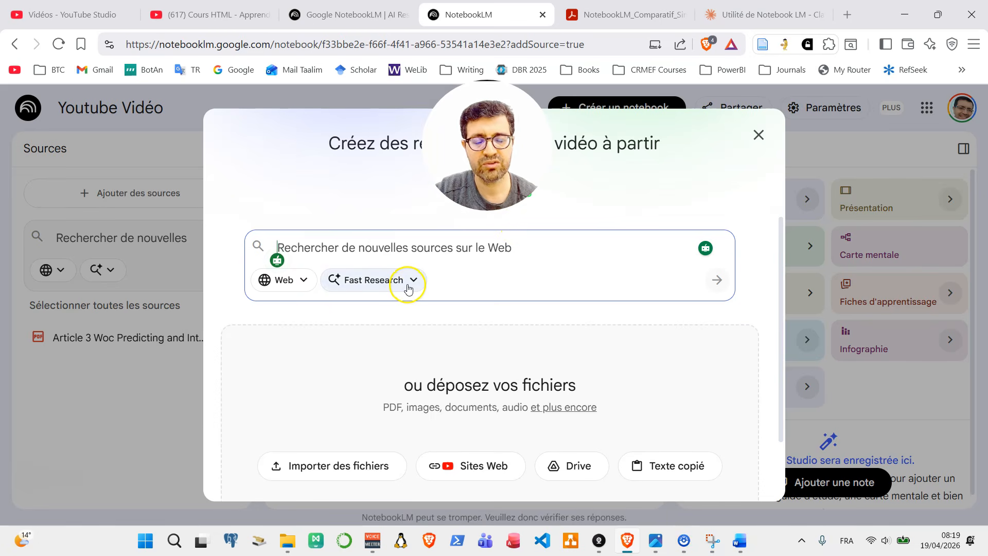
Insert the copied YouTube playlist link as a new website source in the notebook.
click(490, 472)
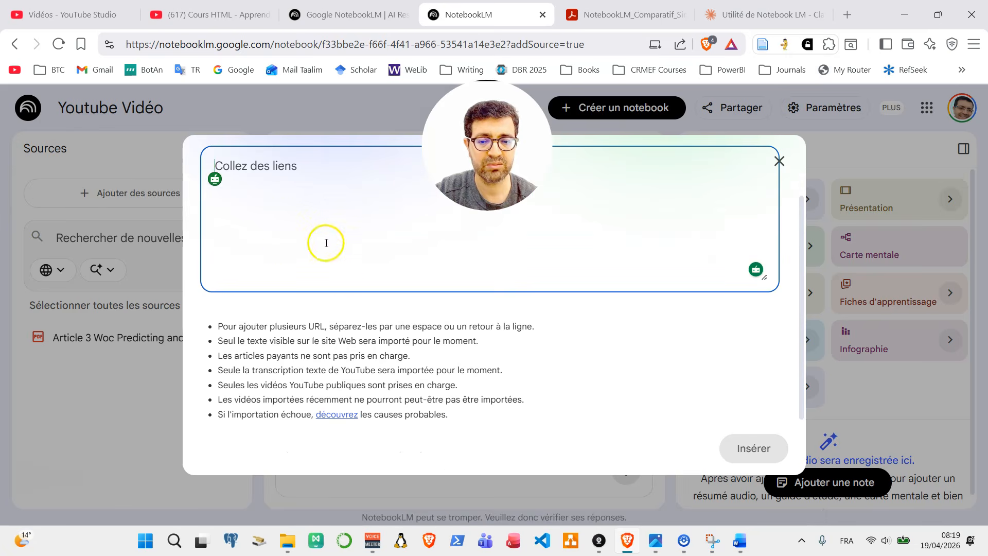
right_click(245, 165)
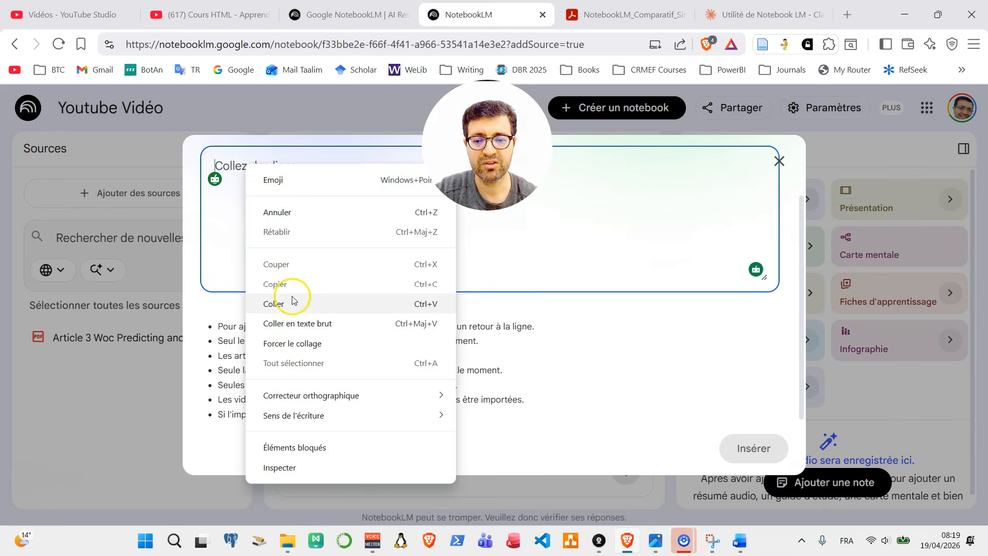
click(291, 300)
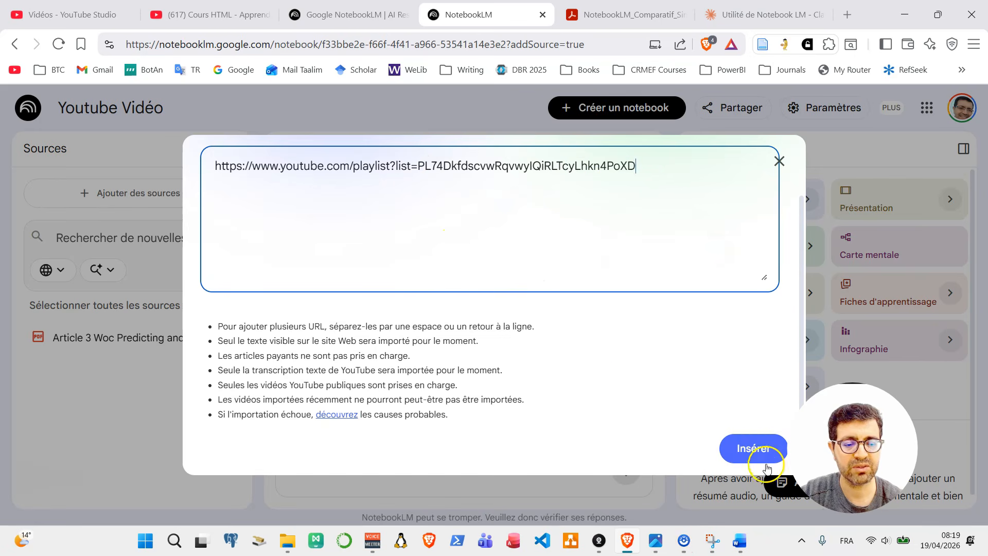
click(752, 448)
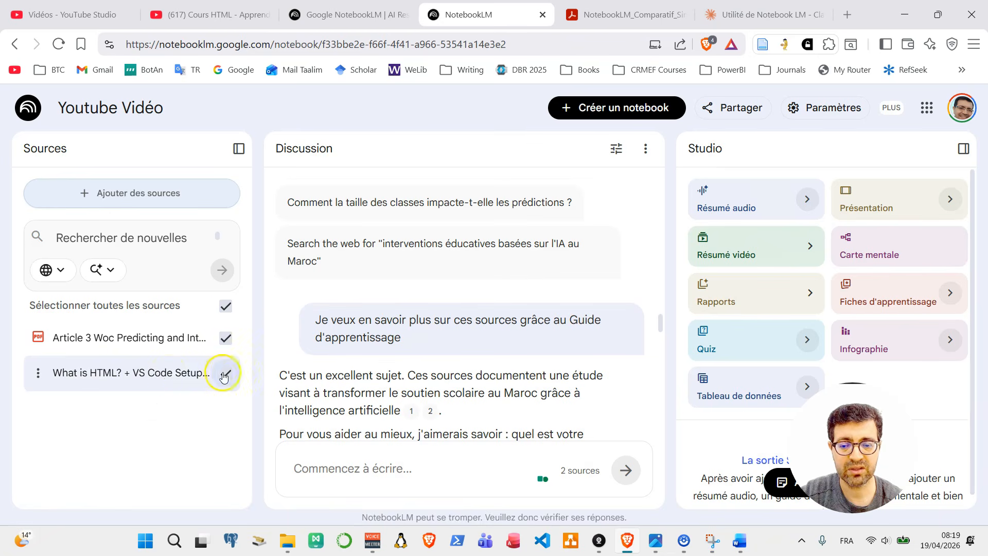
Deselect all sources, open and close the "What is HTML? + VS Code Setup" video source, and leave only it selected.
click(225, 307)
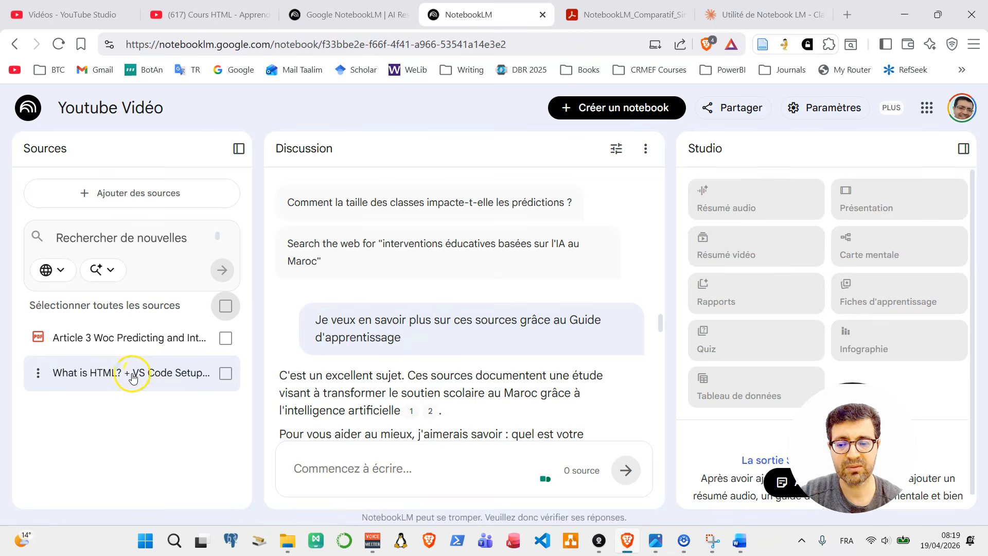
click(171, 377)
click(354, 146)
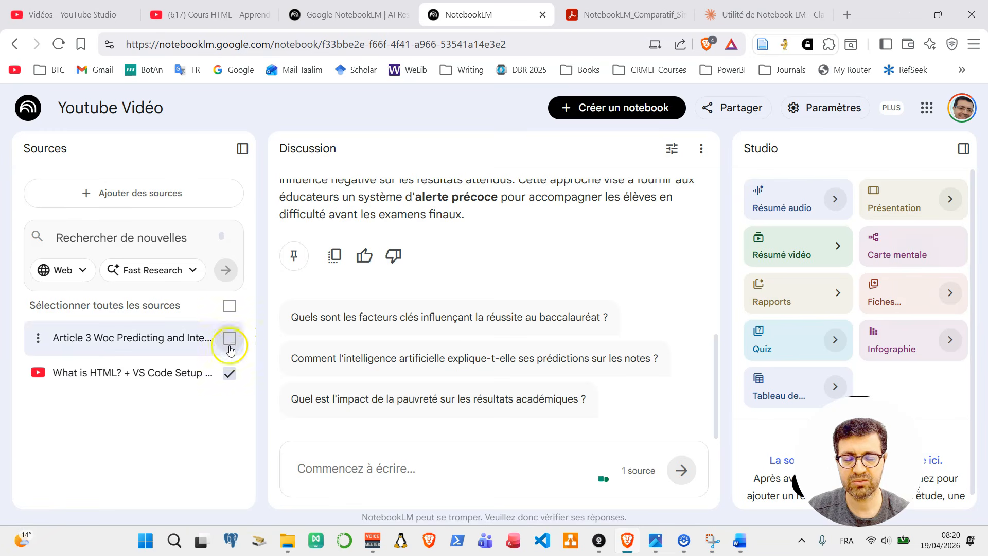
Ask the chat in French for a résumé of the selected HTML video and read through the generated answer.
click(381, 470)
text(resumé)
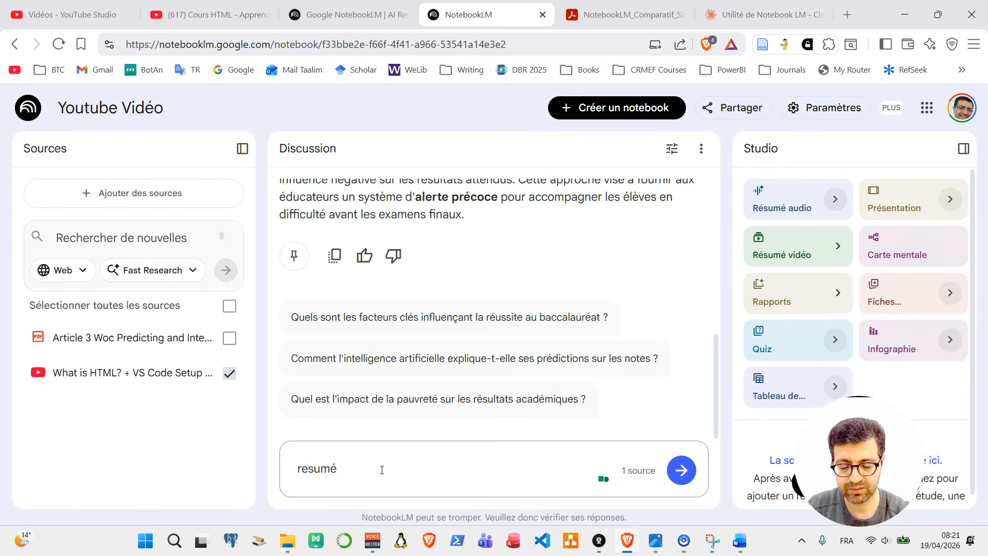
text(sur cette vide)
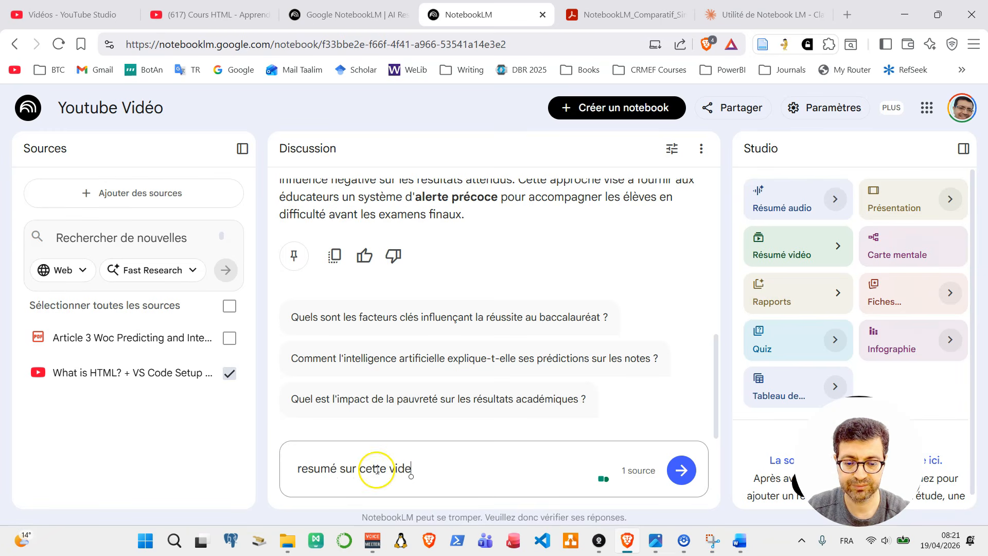
key(Return)
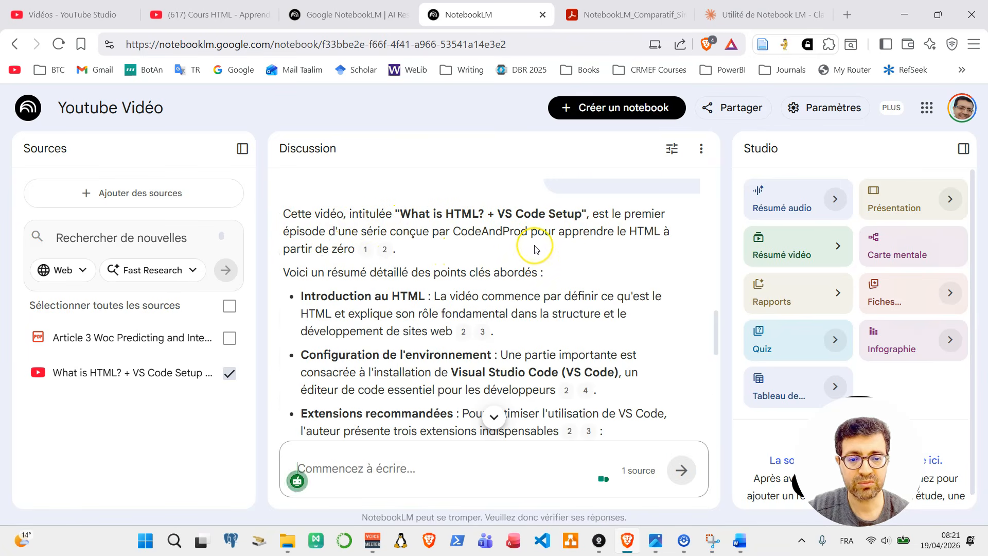
click(502, 231)
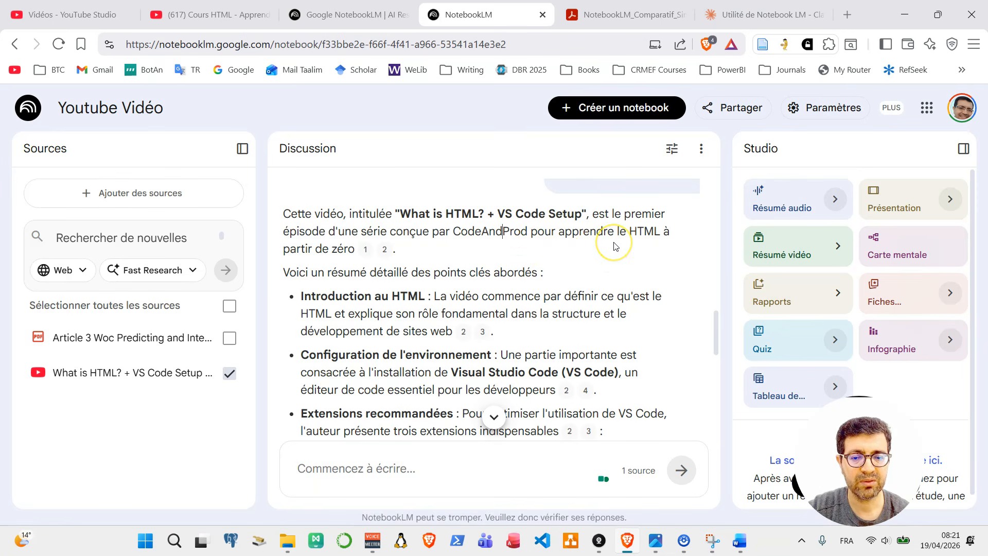
scroll(614, 246, down, 2)
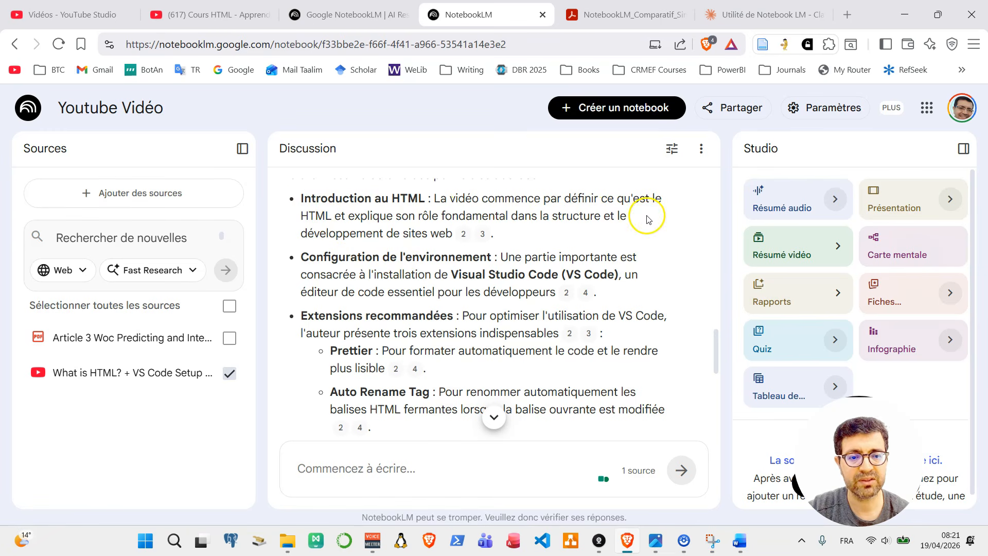
drag(308, 256, 682, 296)
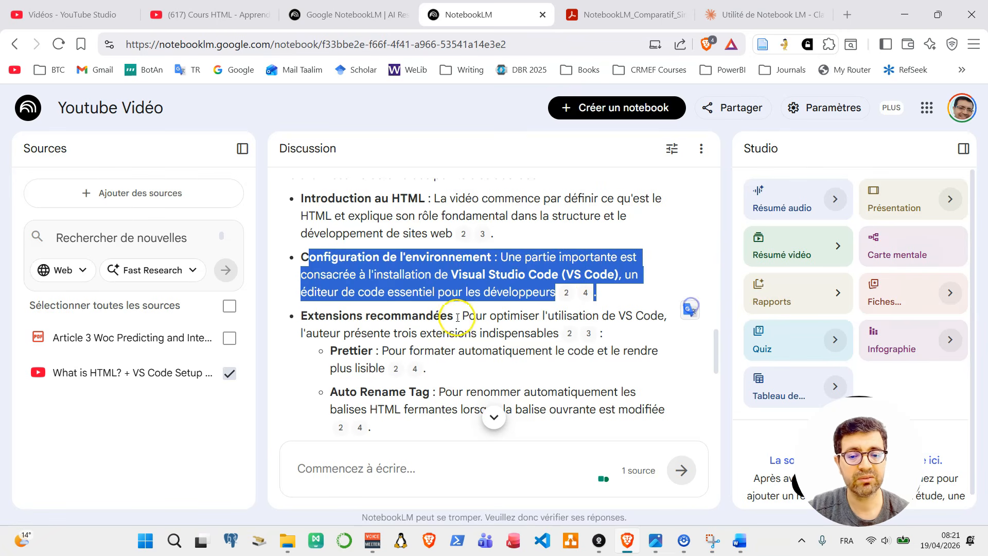
scroll(352, 285, down, 2)
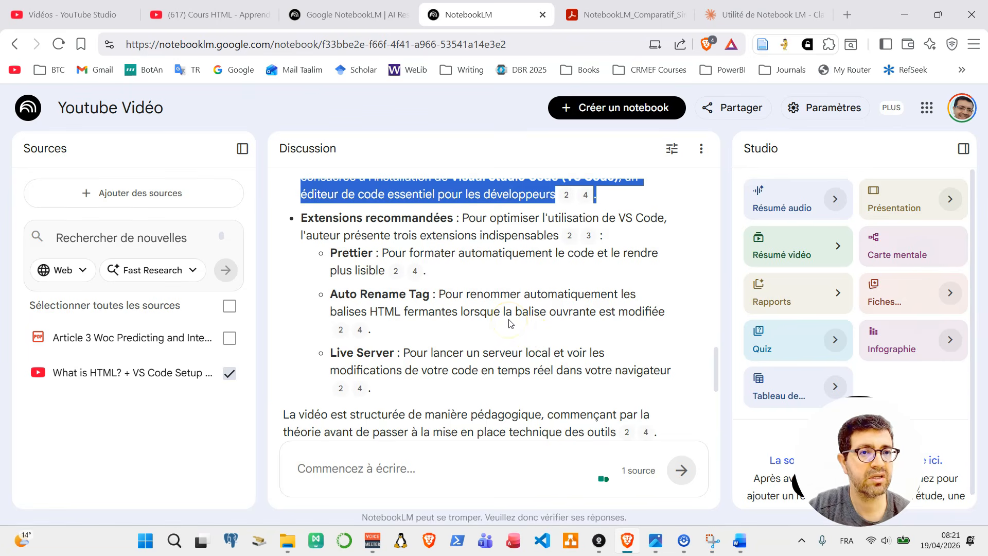
scroll(510, 323, down, 4)
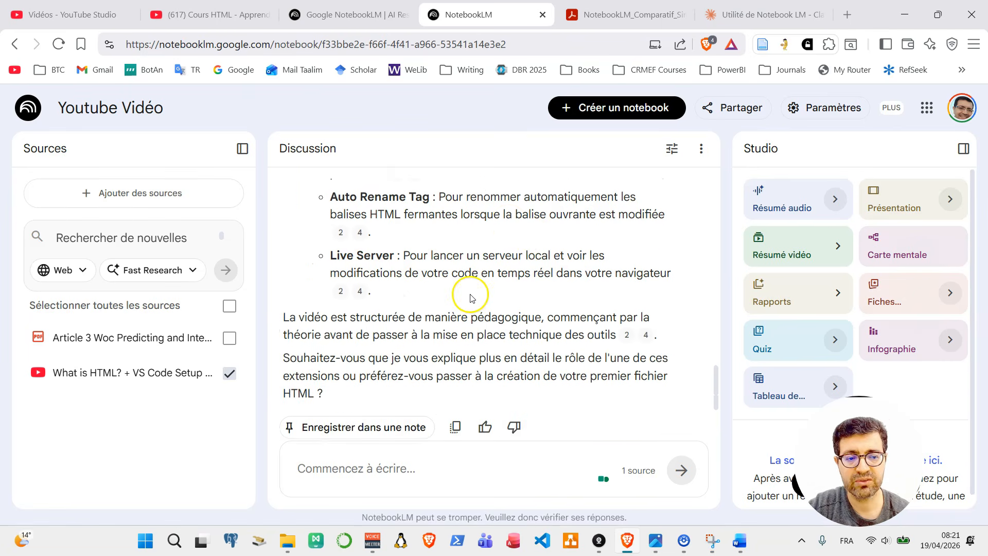
scroll(471, 299, up, 2)
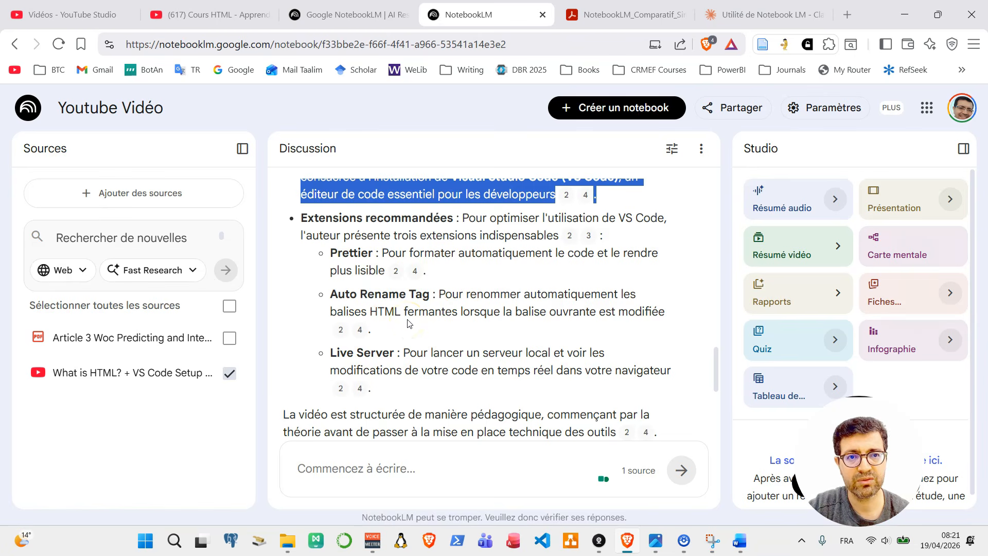
Switch the source selection to only the "Article 3 Woc Predicting" PDF, close its opened preview, and widen the Studio area.
click(229, 338)
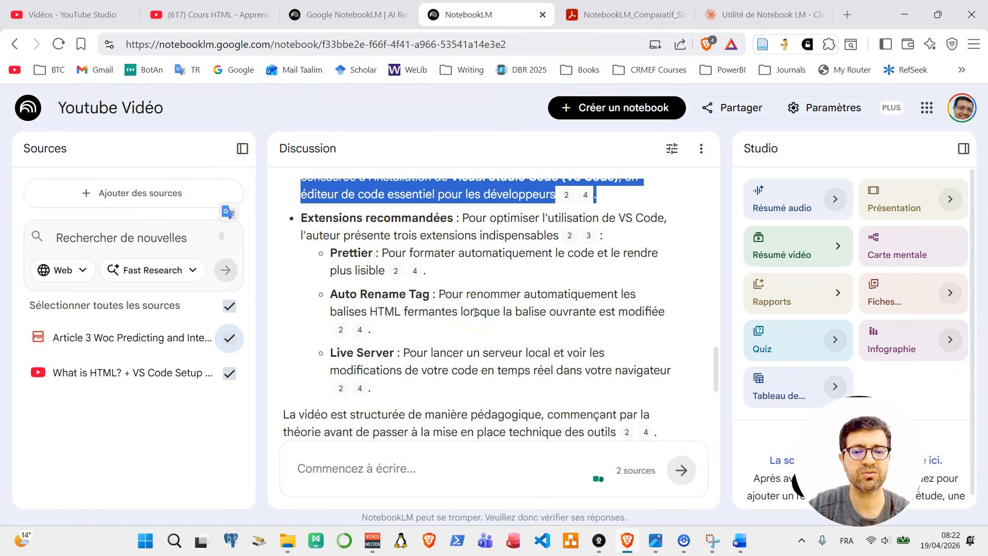
click(230, 305)
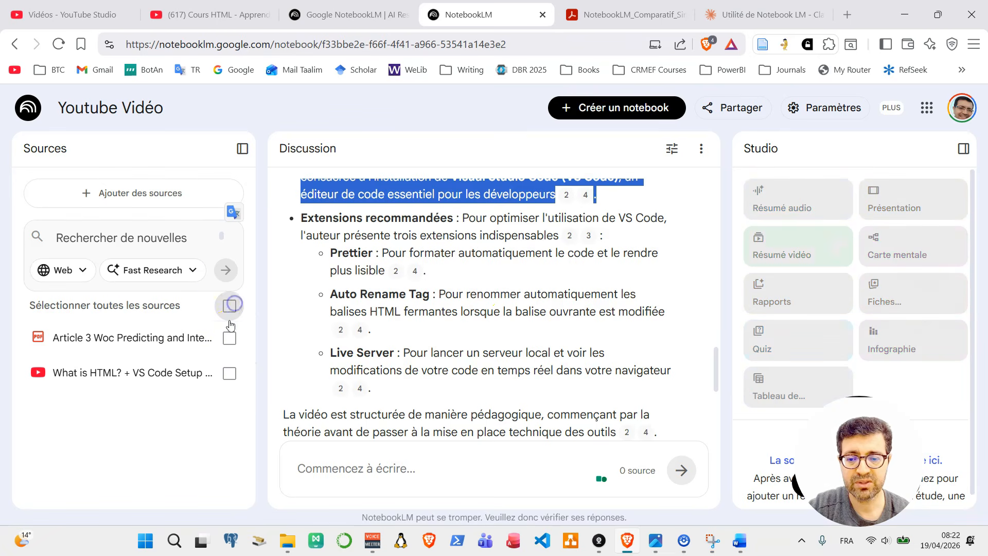
click(133, 339)
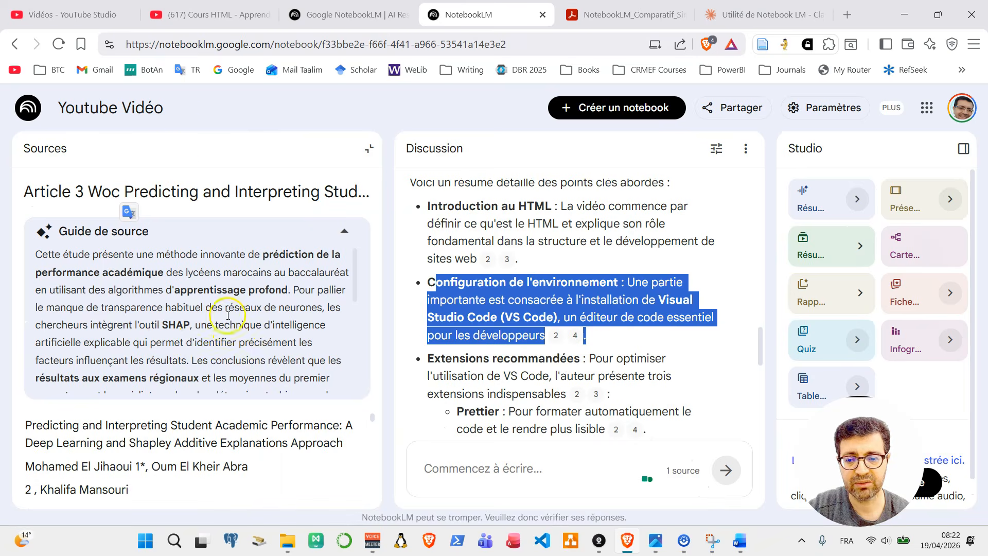
click(369, 148)
drag(728, 236, 663, 243)
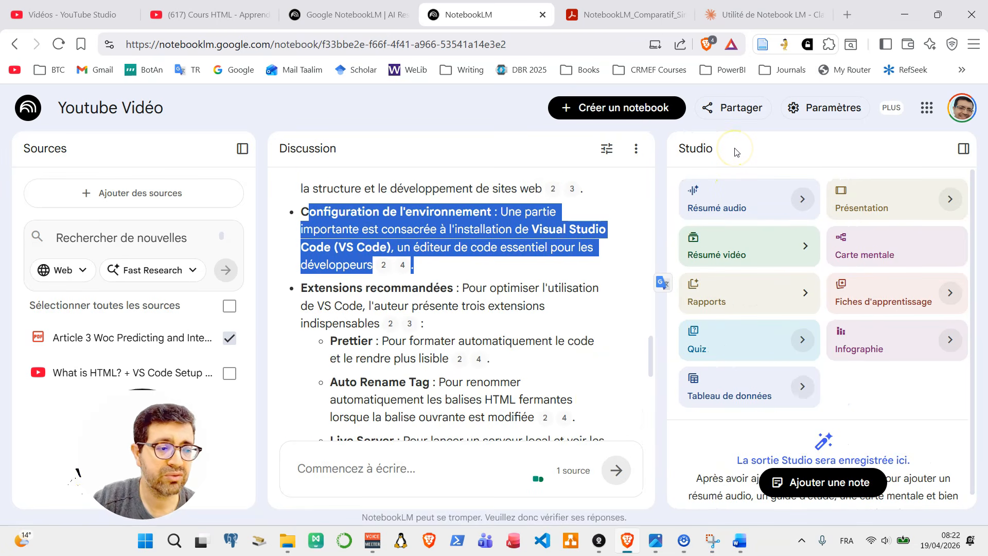
click(642, 9)
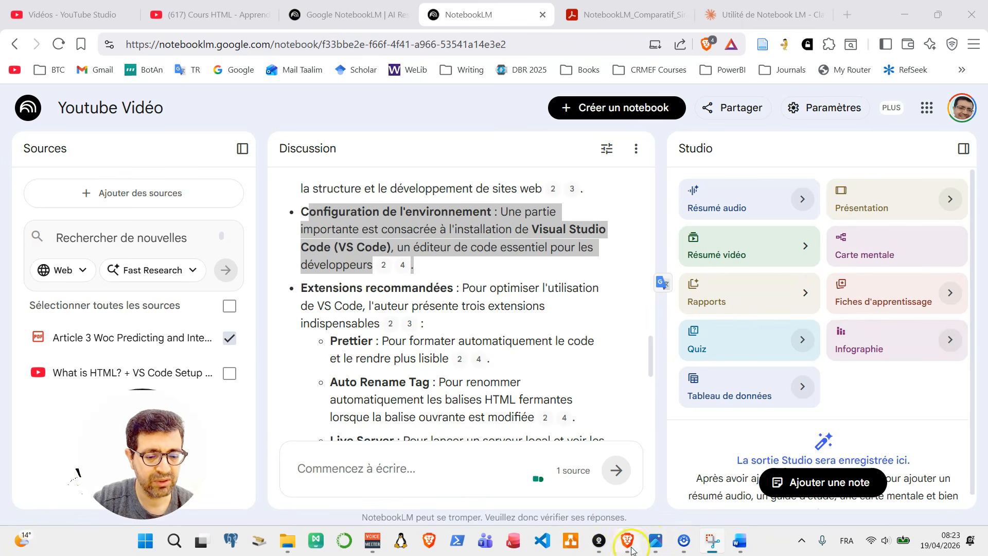
click(656, 545)
click(656, 544)
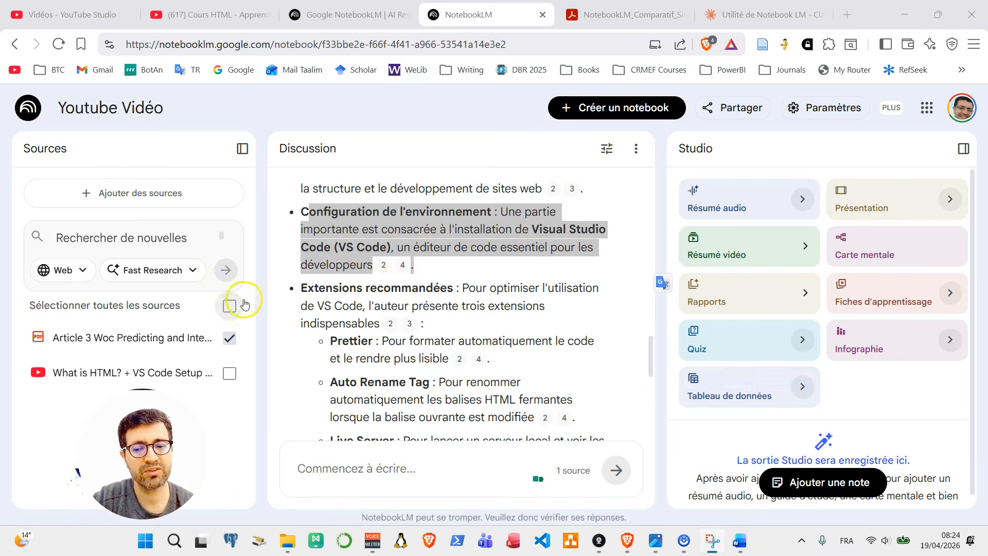
click(798, 396)
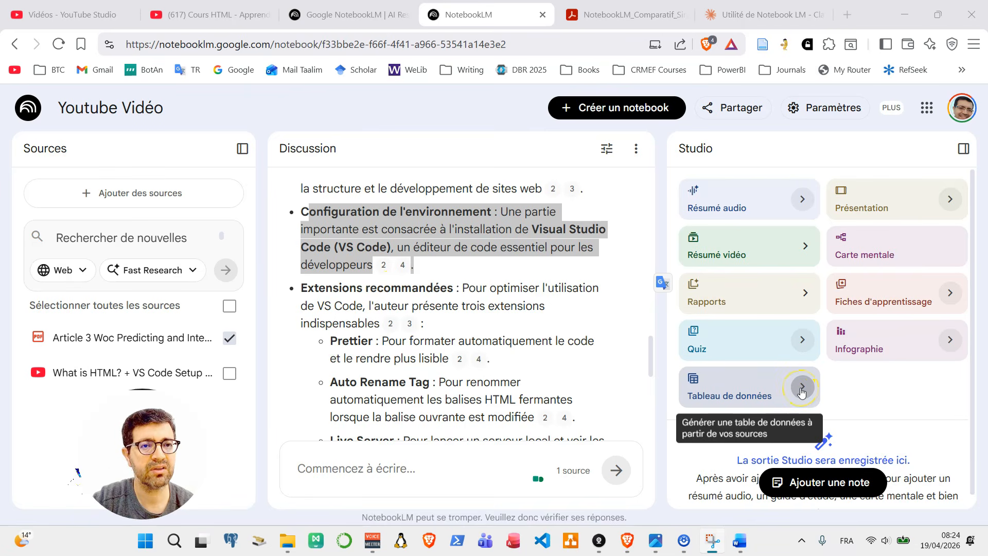
click(386, 467)
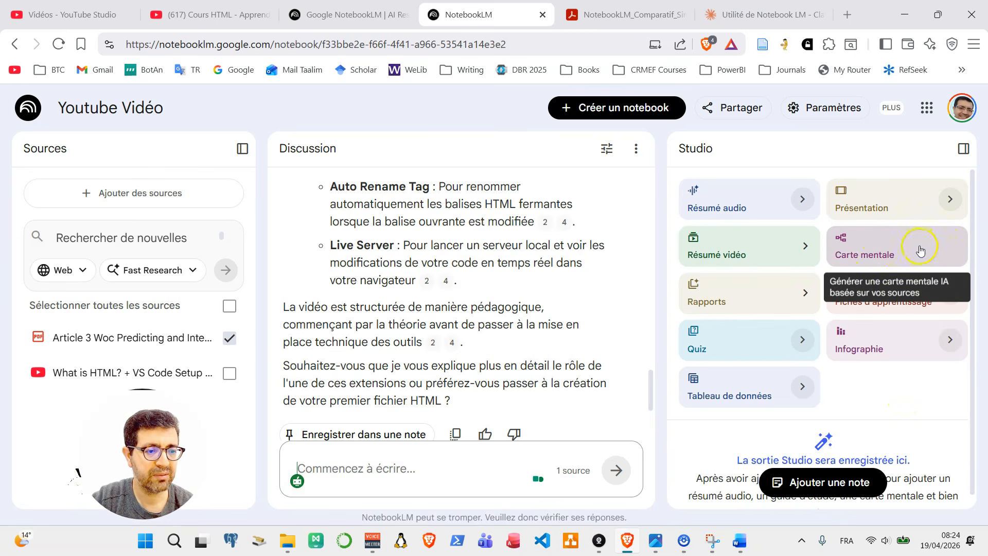
Generate a mind map from the selected article, open it, and expand its Méthodologie and Modélisation branches.
click(907, 251)
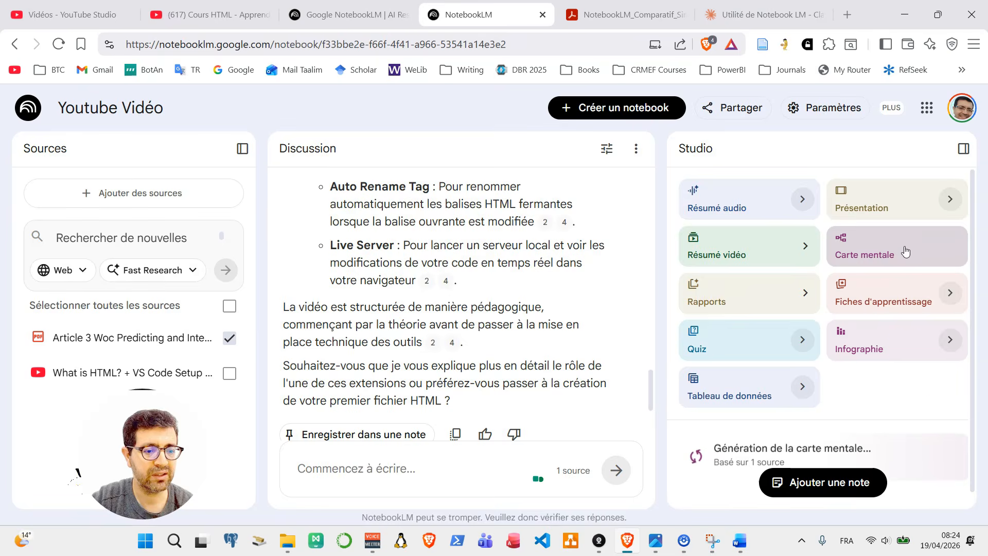
click(835, 454)
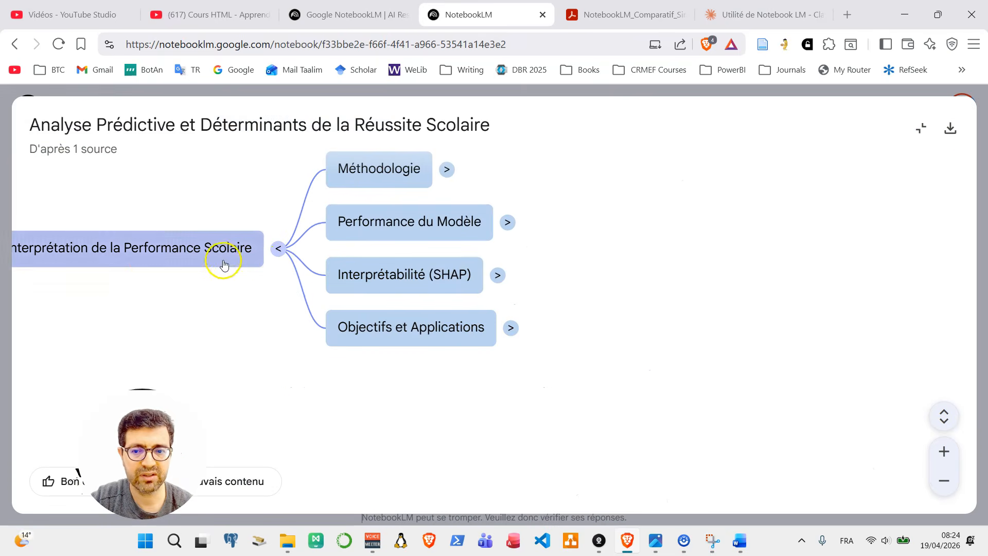
drag(214, 212, 339, 231)
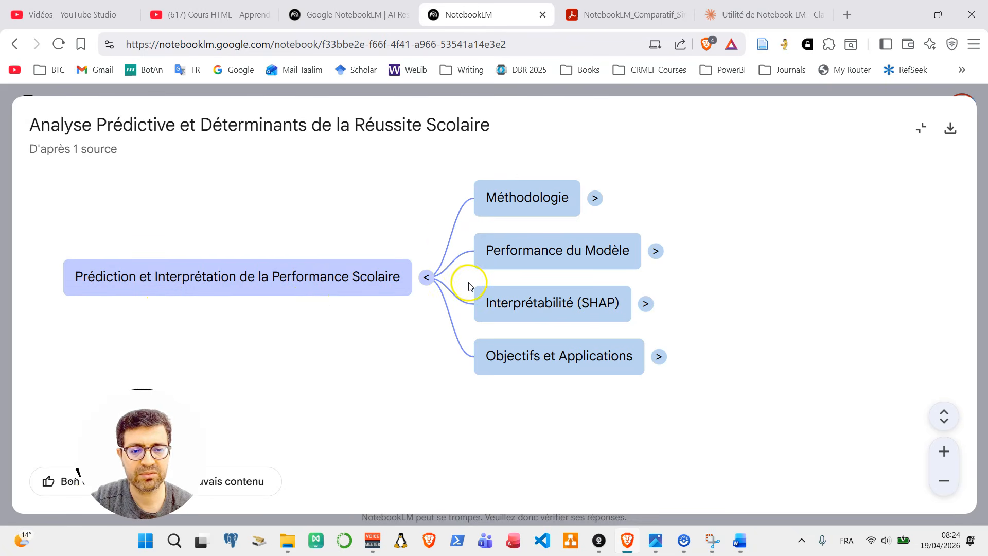
click(595, 198)
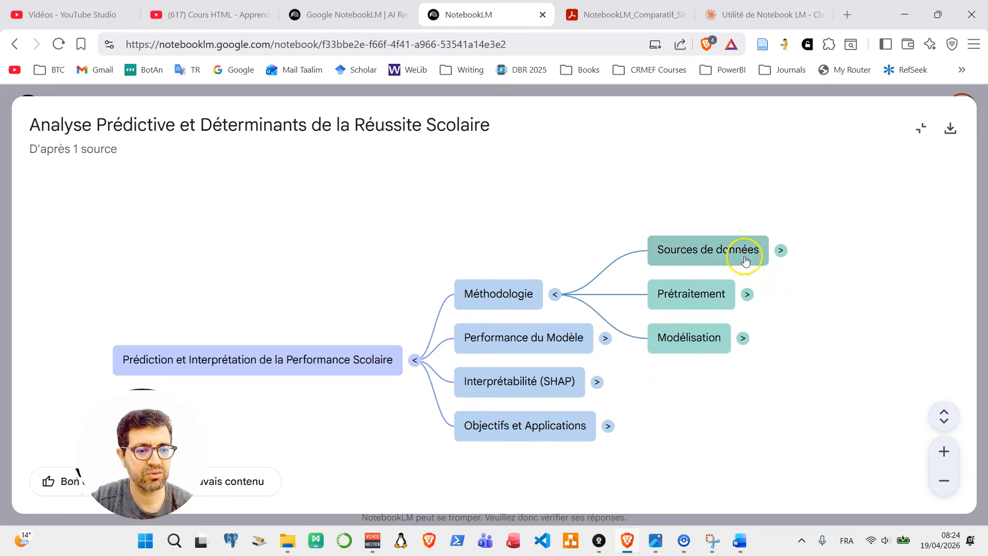
click(744, 339)
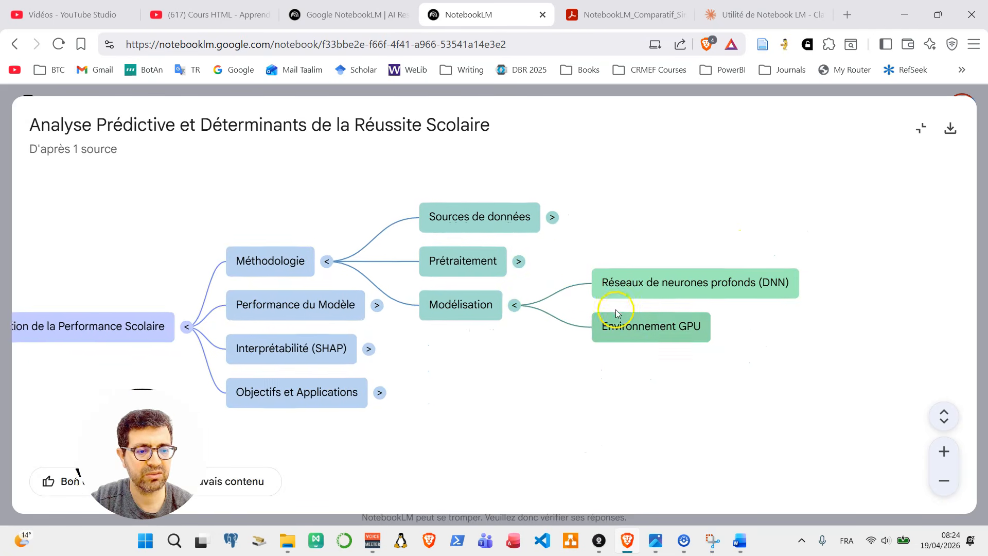
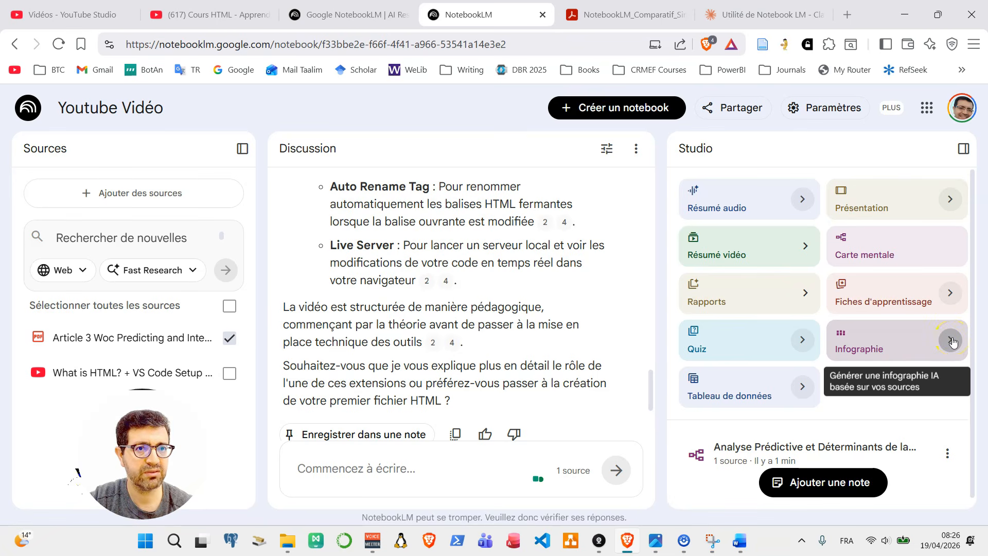
Open the infographic customization and examine its language, visual style and orientation options, keeping français and Paysage.
click(952, 341)
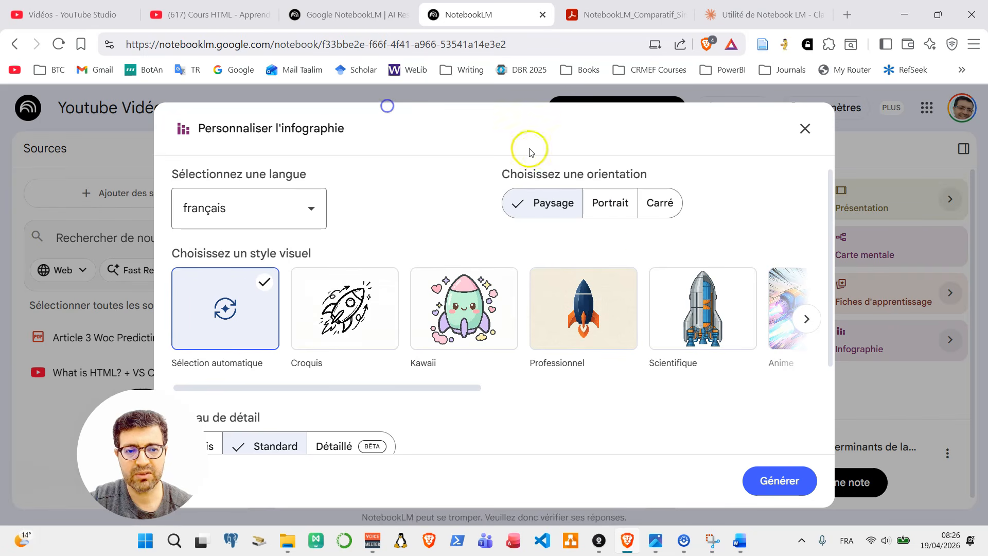
scroll(571, 273, down, 2)
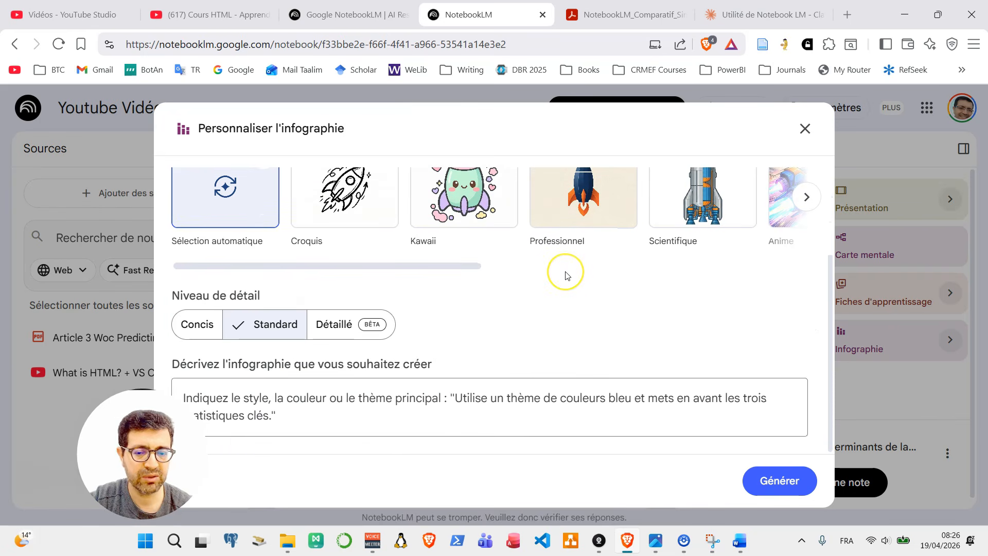
scroll(565, 274, up, 2)
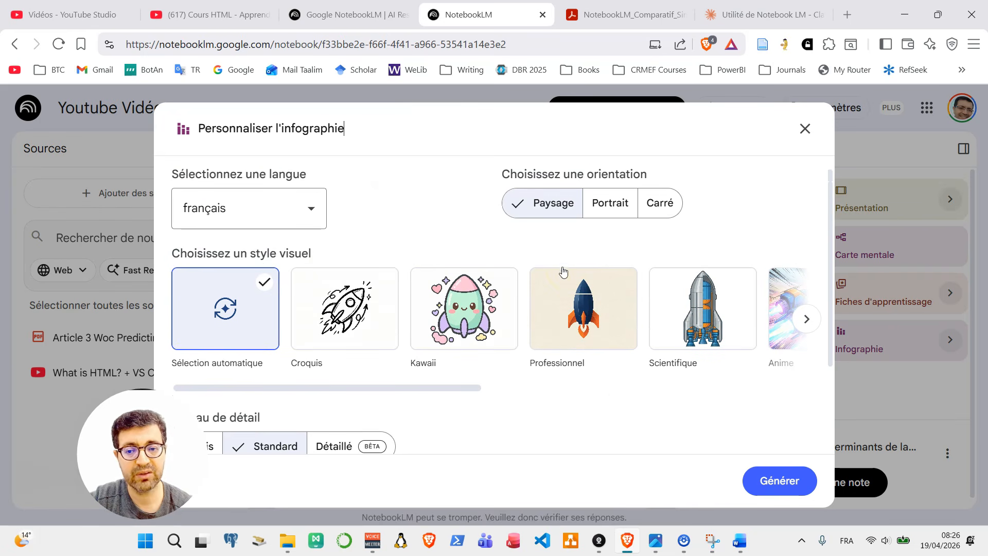
click(311, 211)
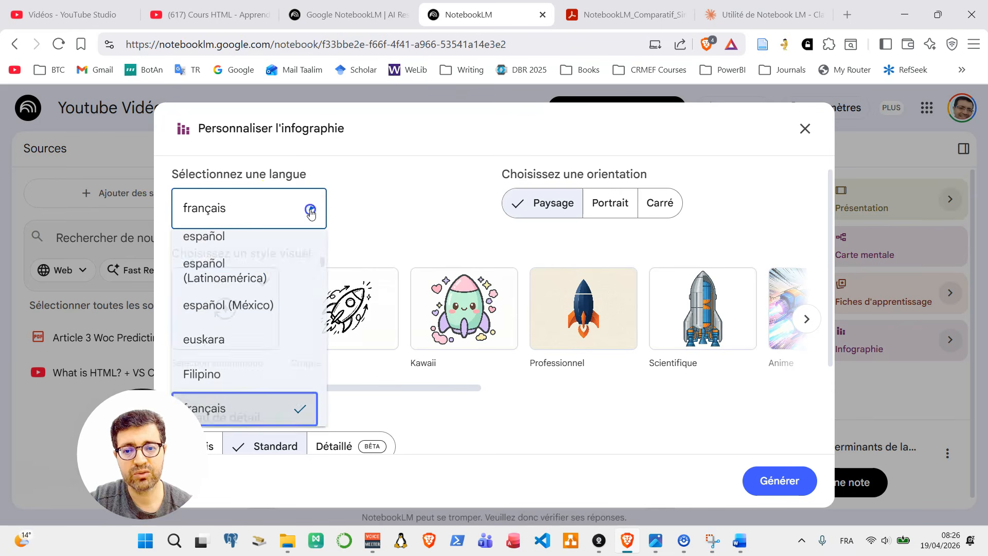
click(311, 211)
click(259, 228)
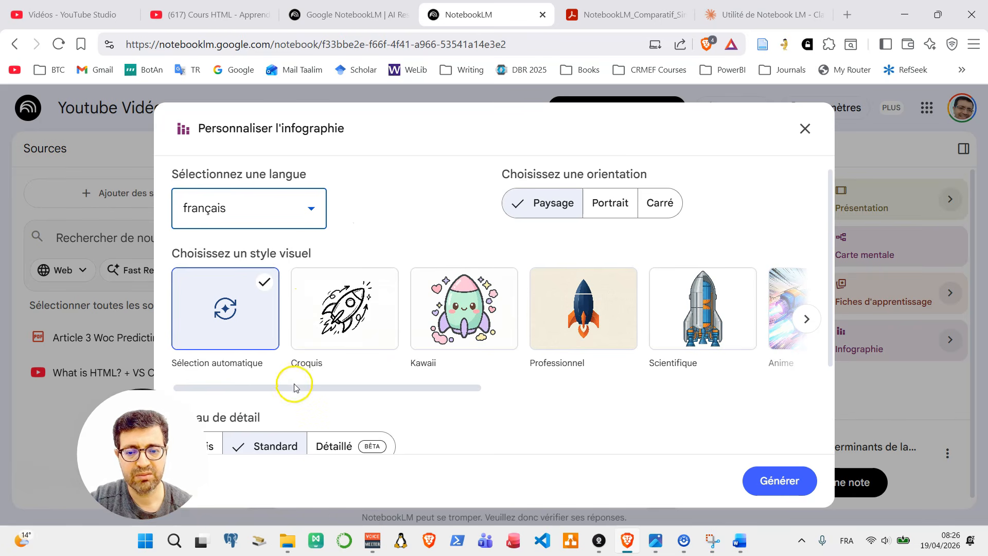
drag(290, 390, 657, 391)
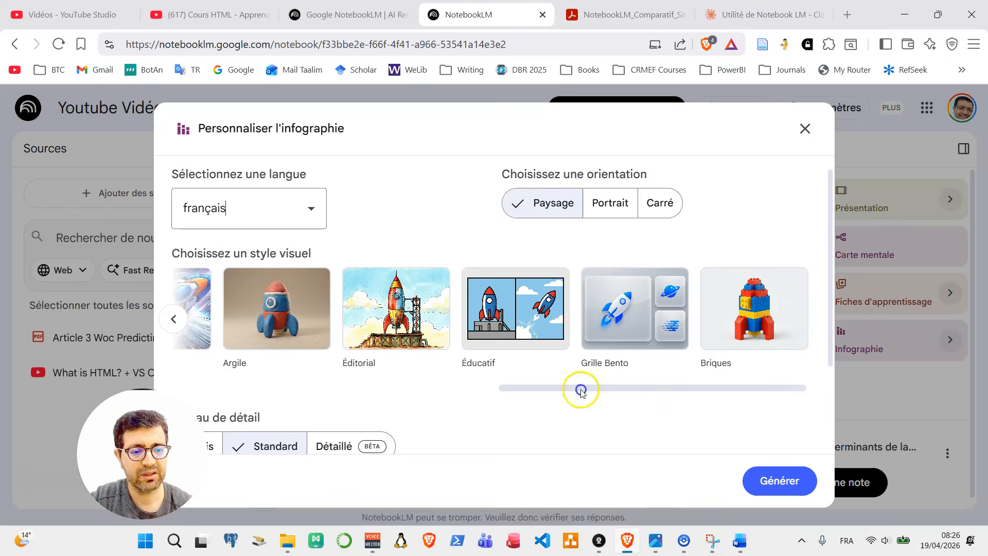
drag(581, 390, 249, 384)
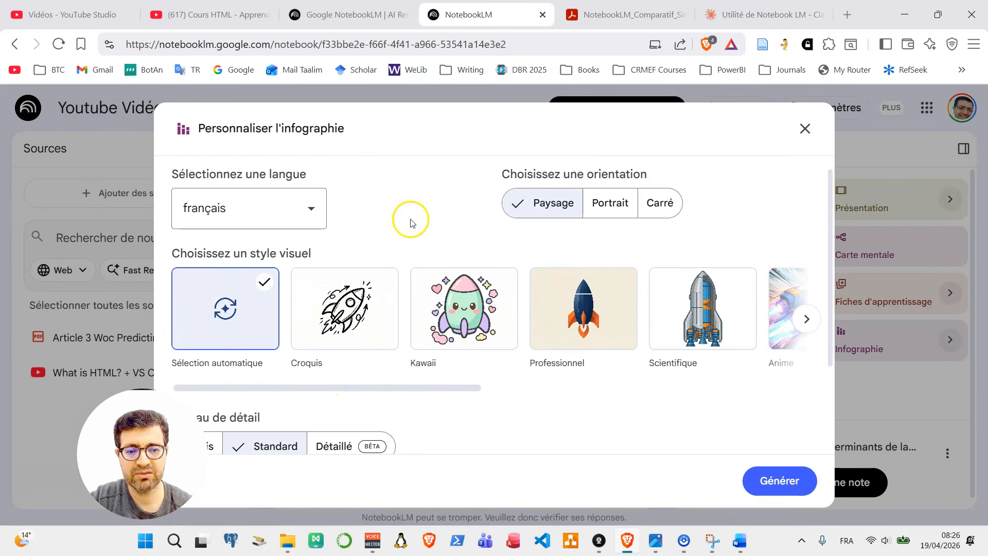
click(610, 203)
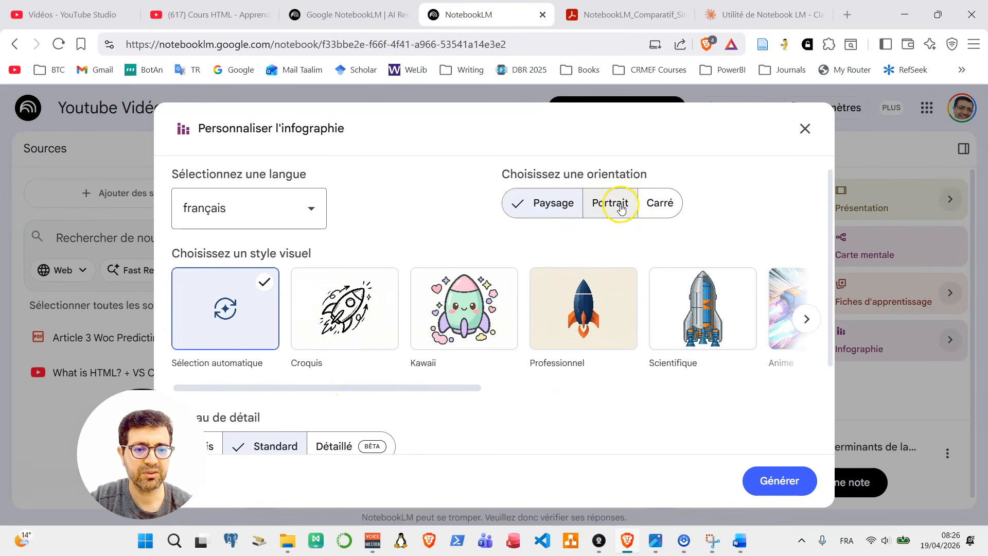
click(663, 203)
click(540, 204)
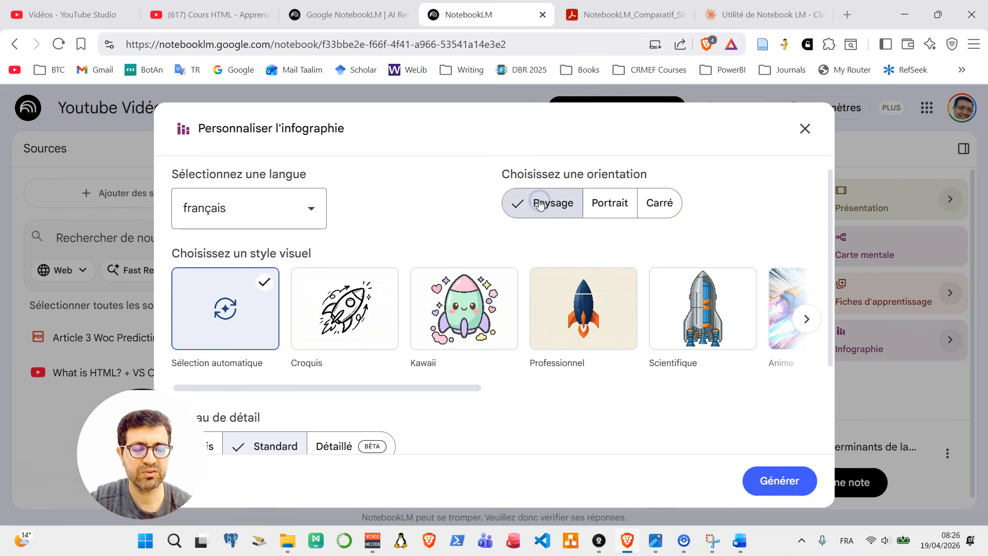
Set the infographic's level of detail to Détaillé after trying Concis and Standard.
scroll(464, 252, down, 3)
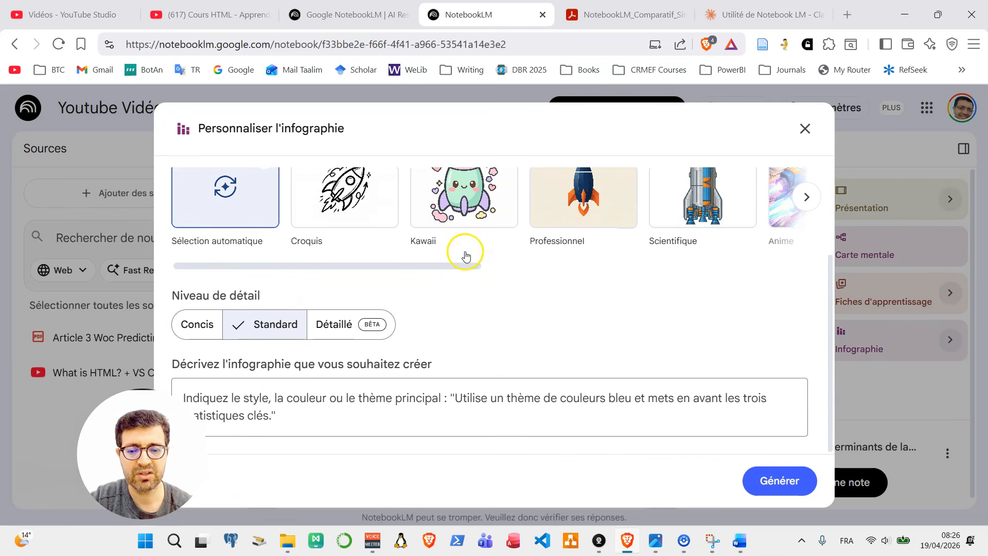
click(204, 326)
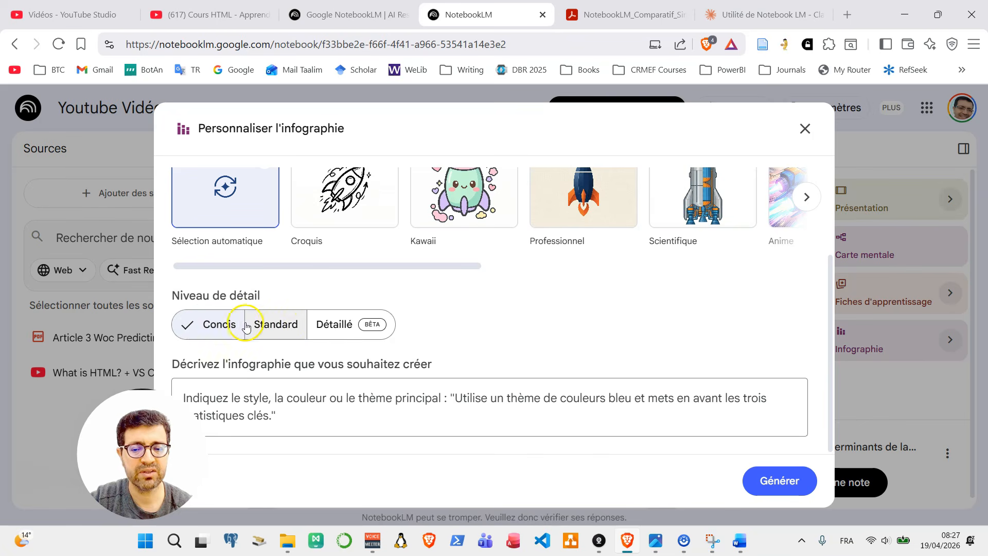
click(282, 327)
click(361, 323)
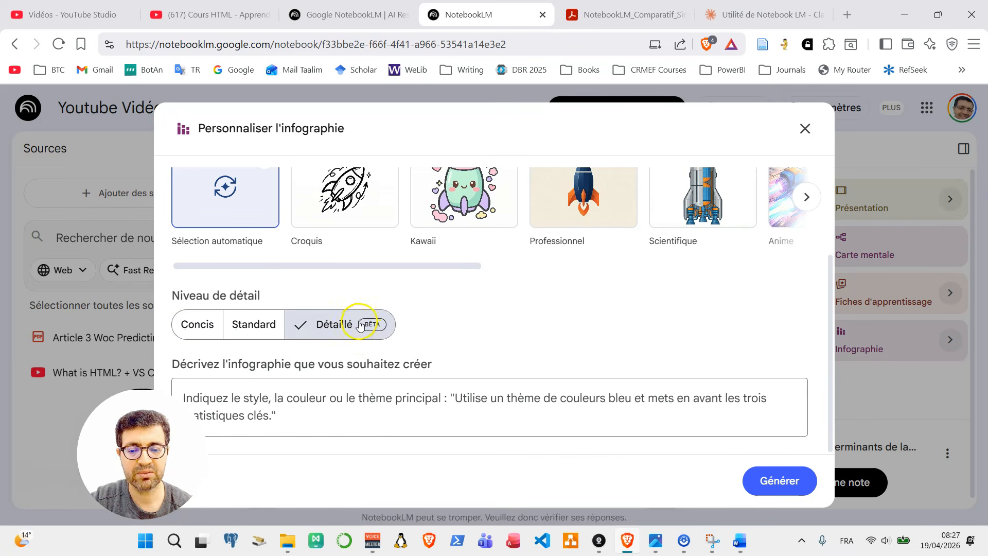
Generate the detailed infographic from the selected article, leaving its custom description empty.
click(256, 398)
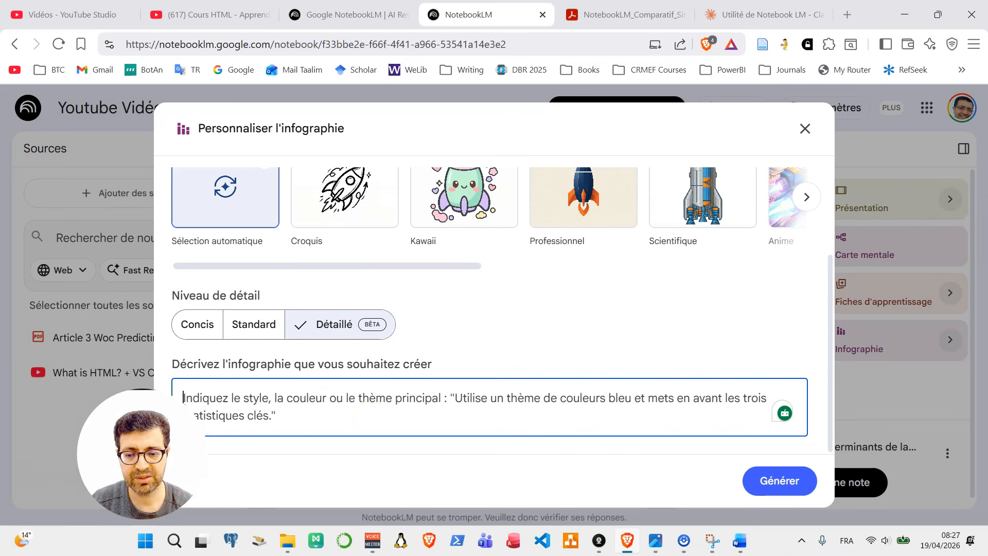
click(780, 482)
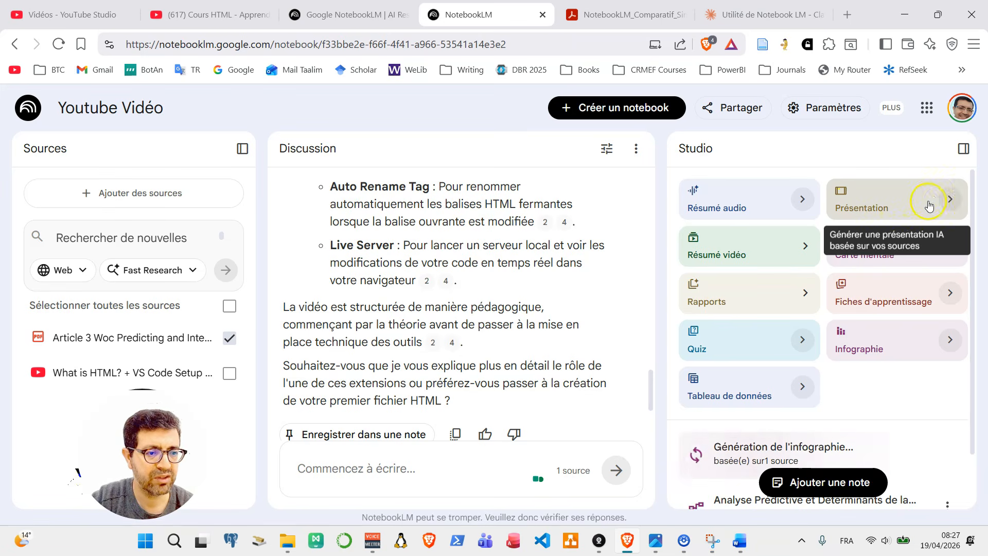
Generate a slide deck in the Diapositives du présentateur format, in français, with length Par défaut and an empty description.
click(953, 201)
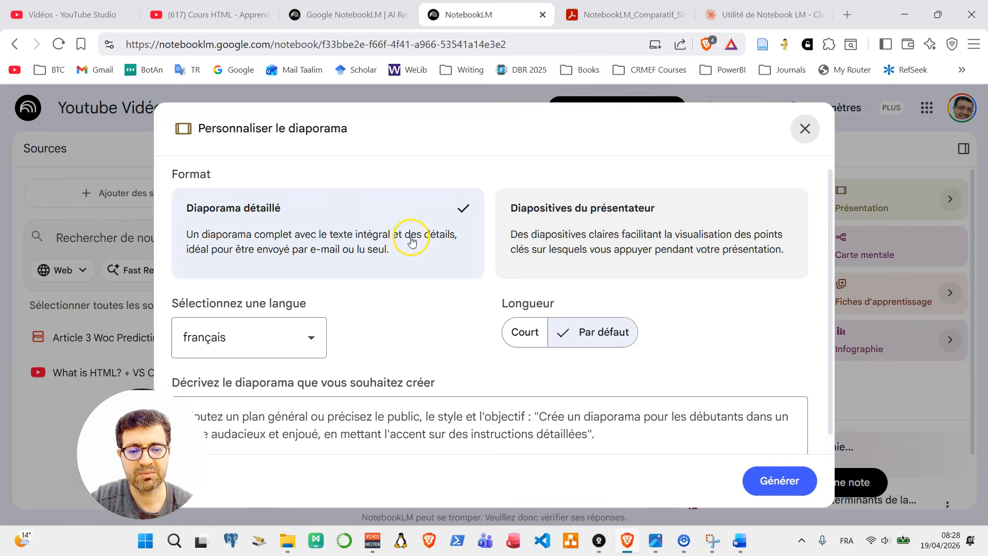
click(462, 209)
click(678, 223)
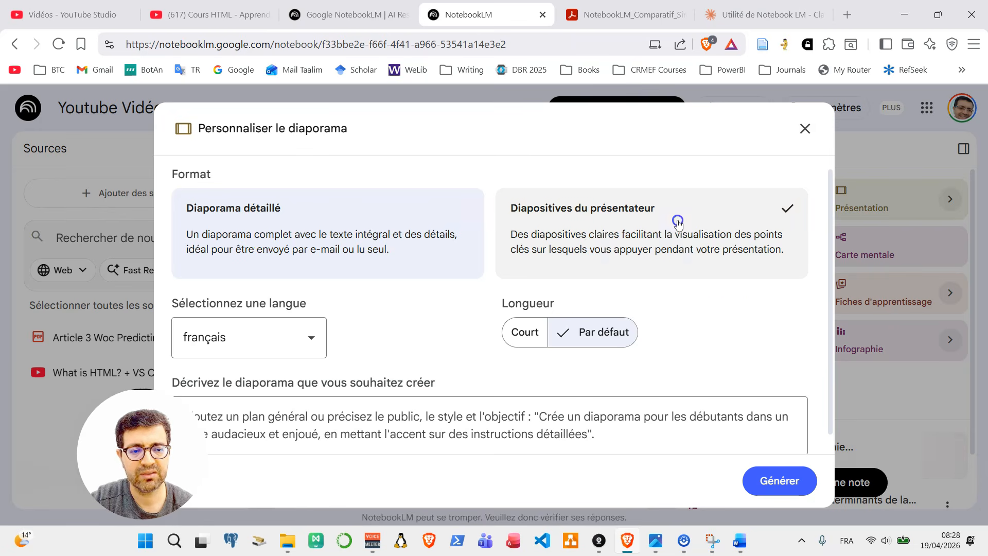
scroll(731, 281, down, 1)
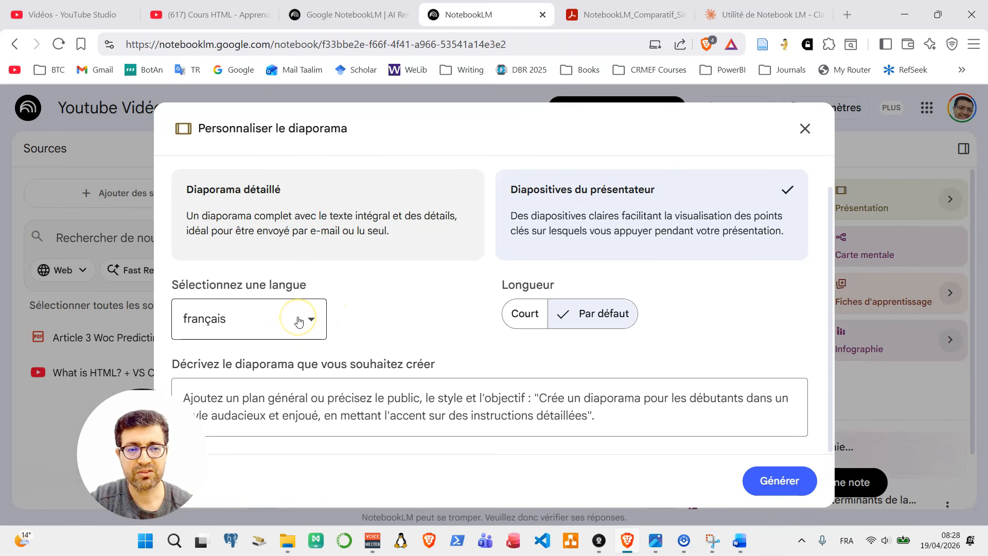
click(525, 313)
click(595, 315)
click(304, 396)
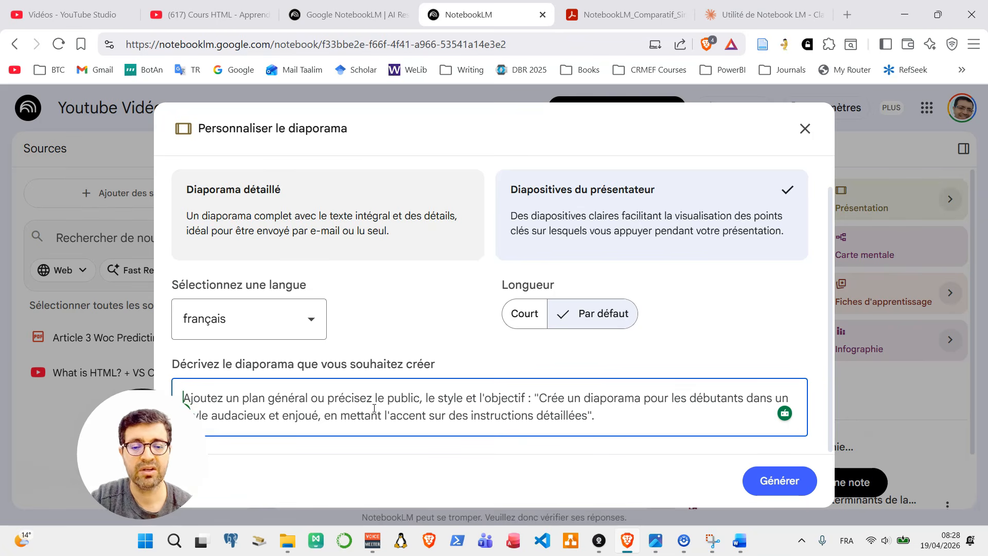
click(786, 480)
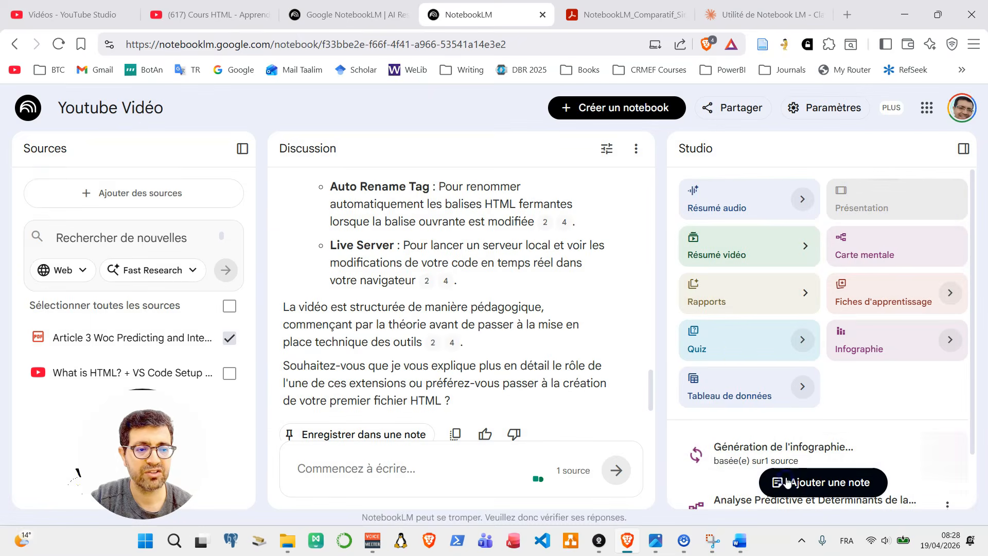
Generate flashcards with the Standard number of cards and the difficulty level set to Facile.
click(950, 294)
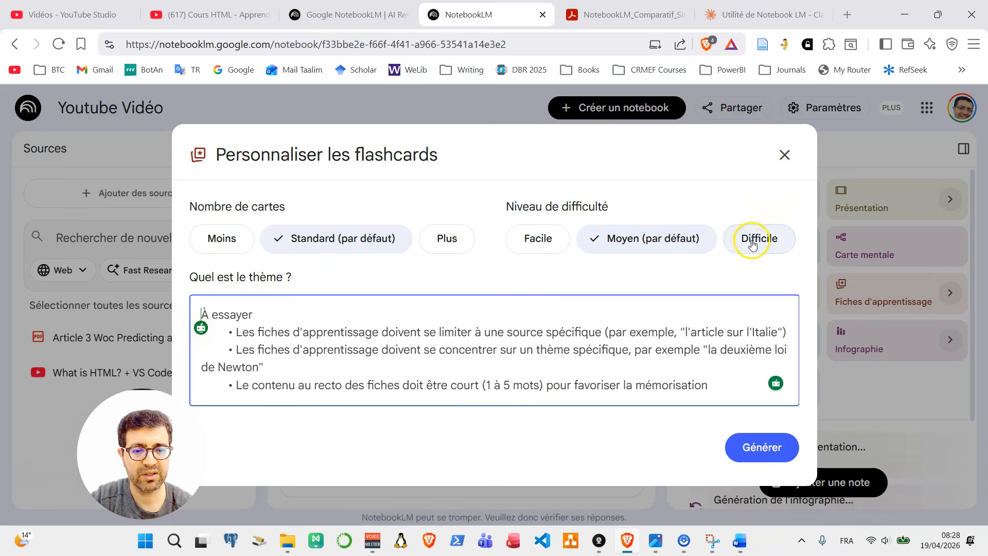
click(547, 238)
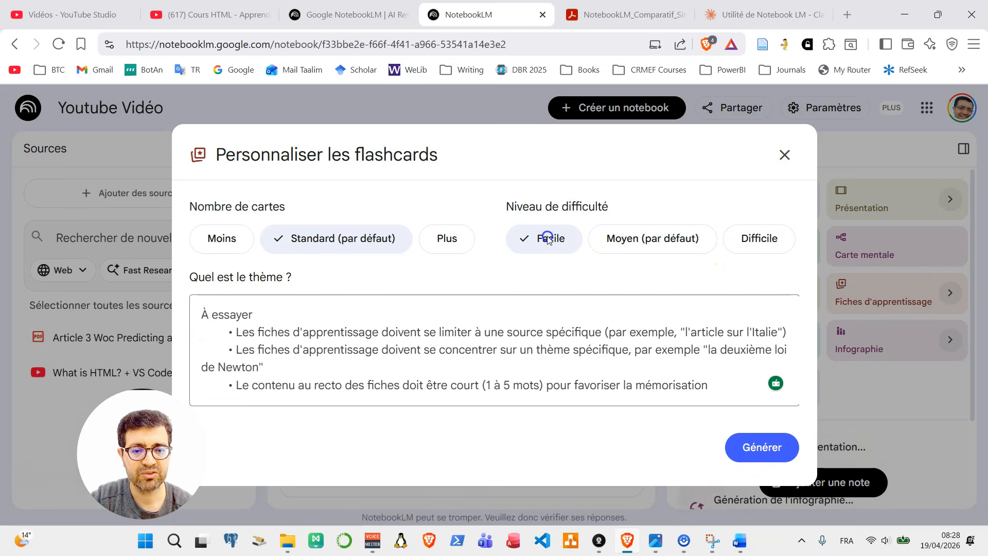
click(762, 447)
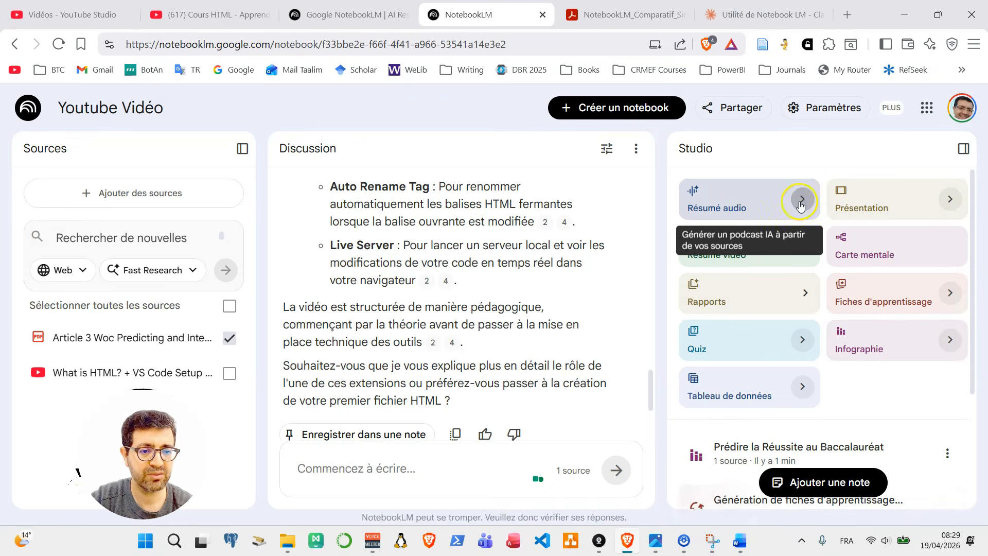
Generate an audio summary in the Briefing format, in français, without a custom focus for the hosts.
click(804, 199)
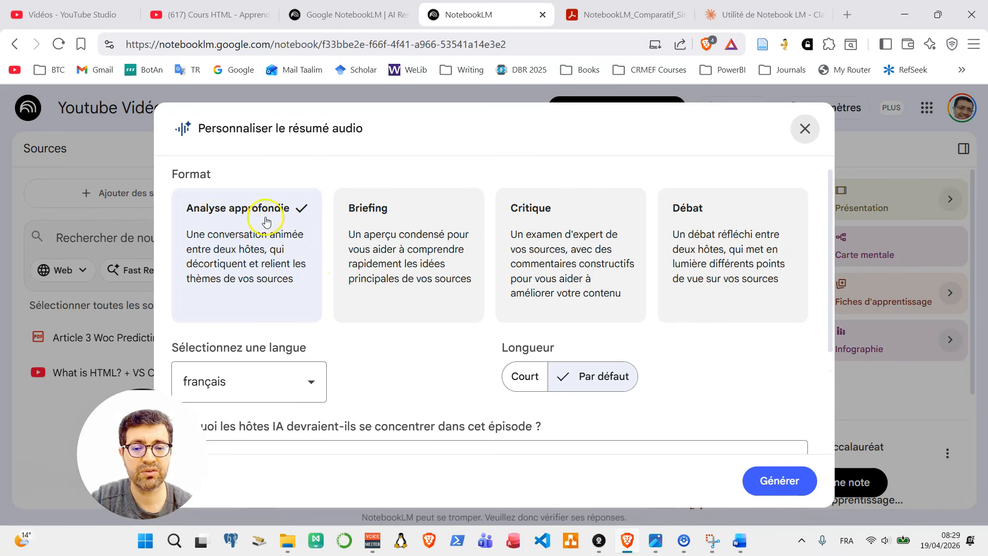
click(399, 218)
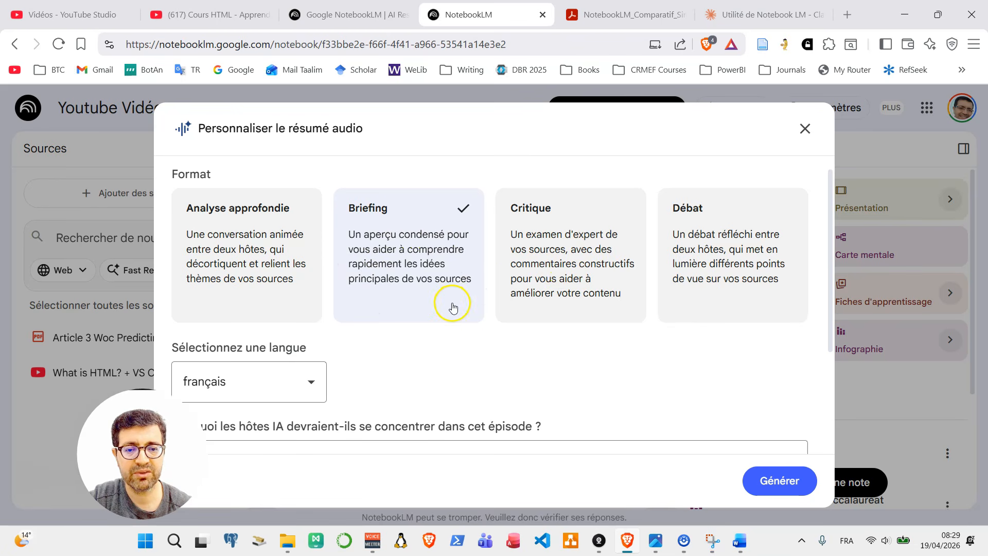
scroll(453, 307, down, 3)
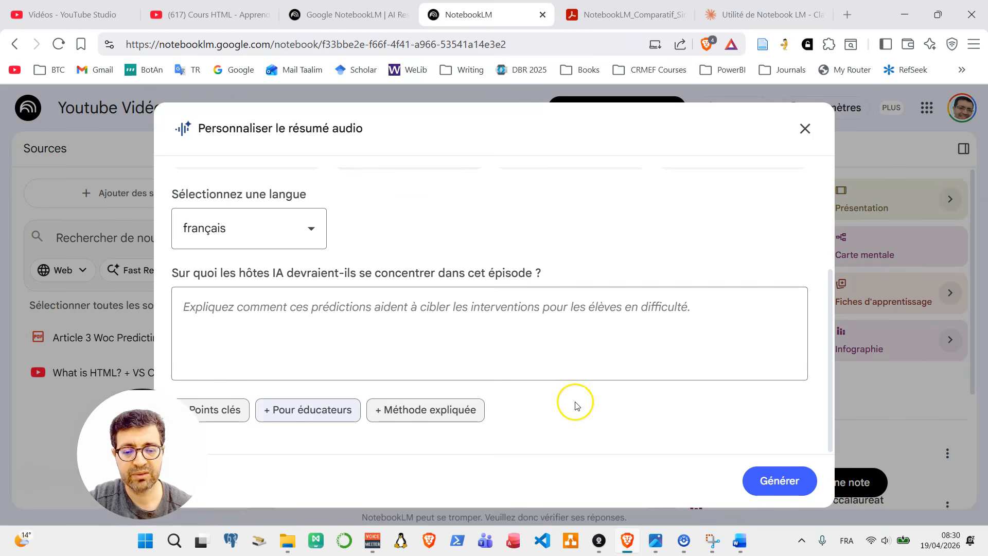
click(778, 481)
Generate a video summary in the Briefing format, in français, keeping the automatic visual style and an empty focus description.
click(806, 246)
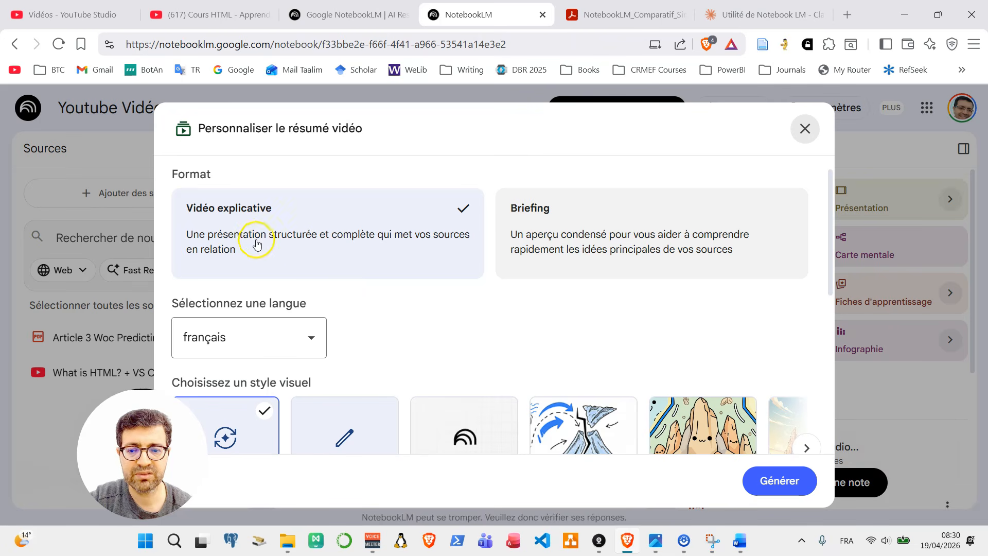
click(569, 230)
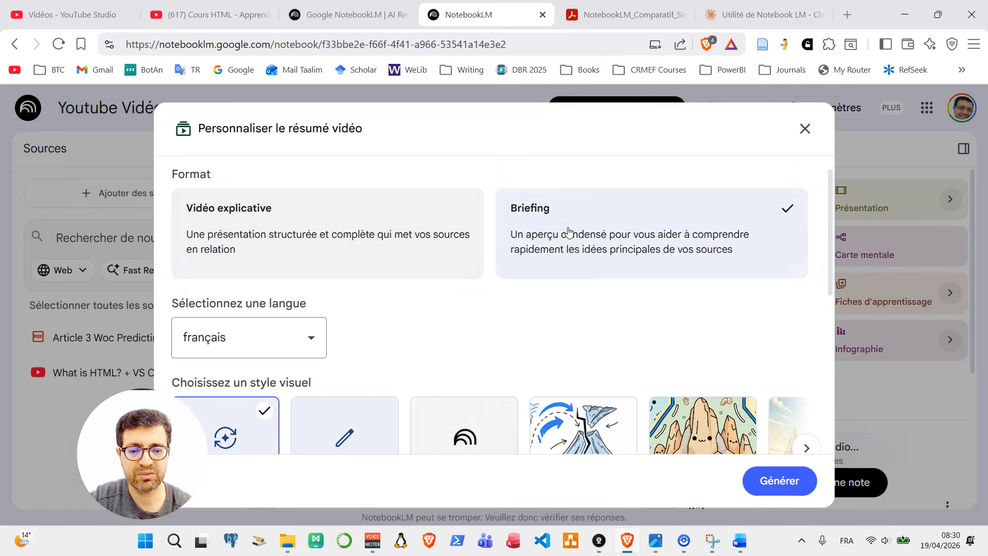
scroll(569, 229, down, 5)
click(412, 329)
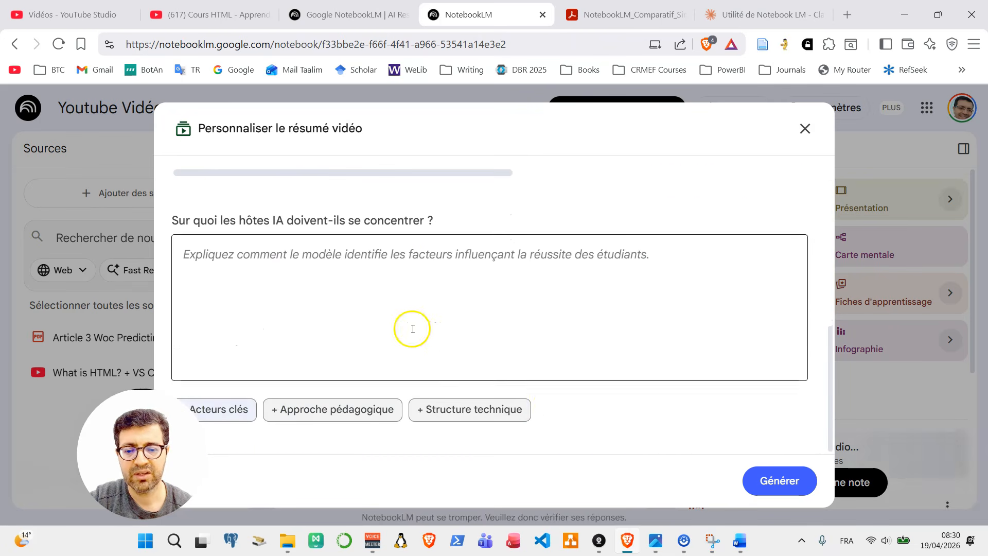
click(780, 482)
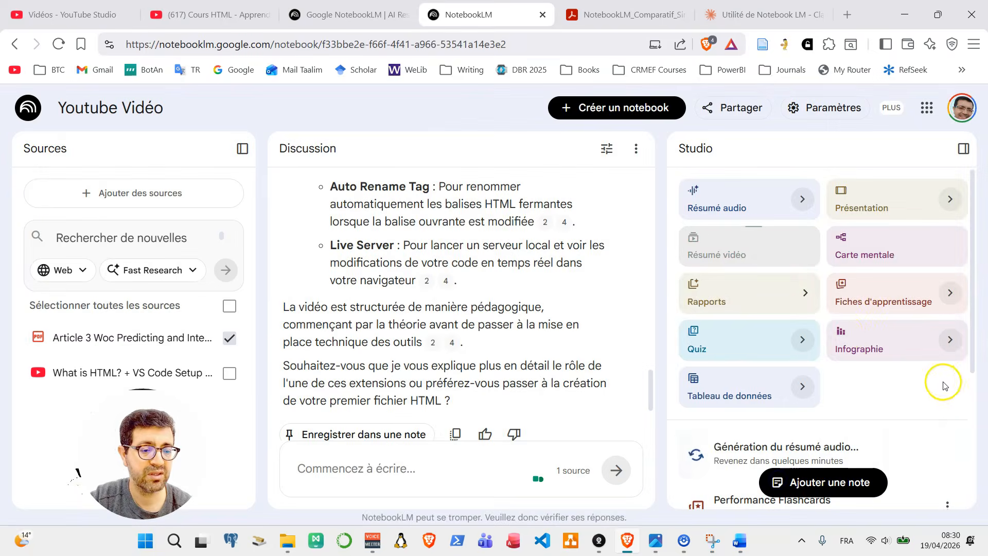
click(946, 388)
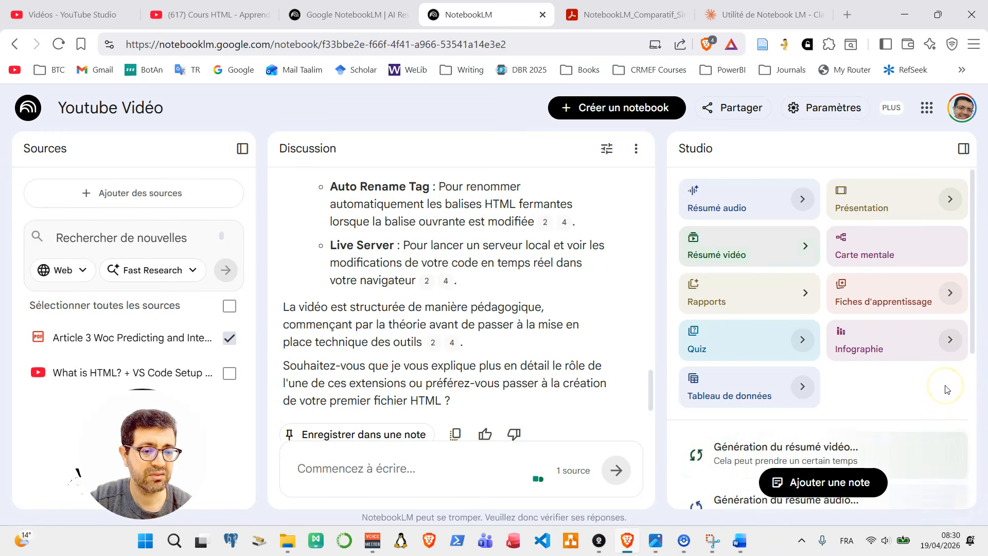
Generate a report with the Créer le vôtre format and a quiz with its default options from the selected article.
click(807, 293)
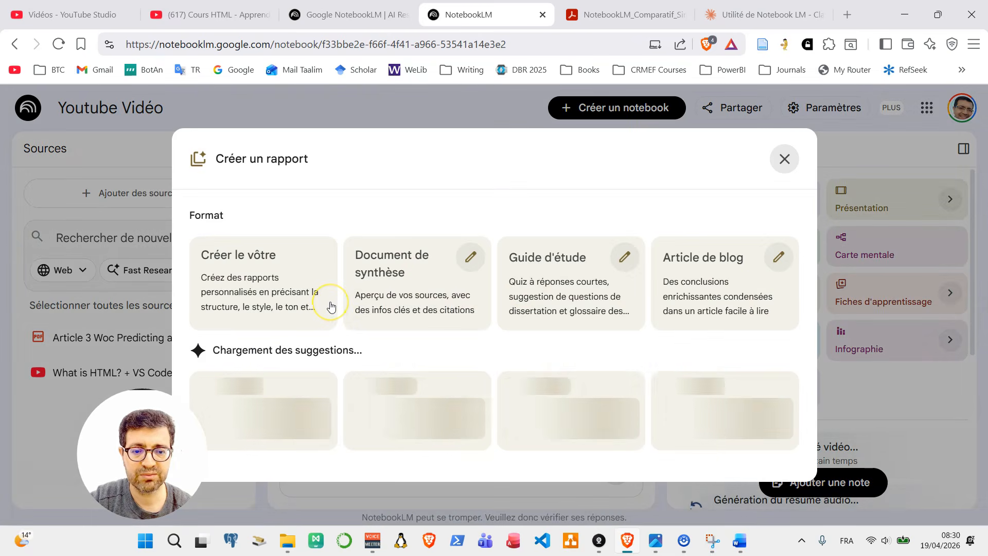
click(293, 294)
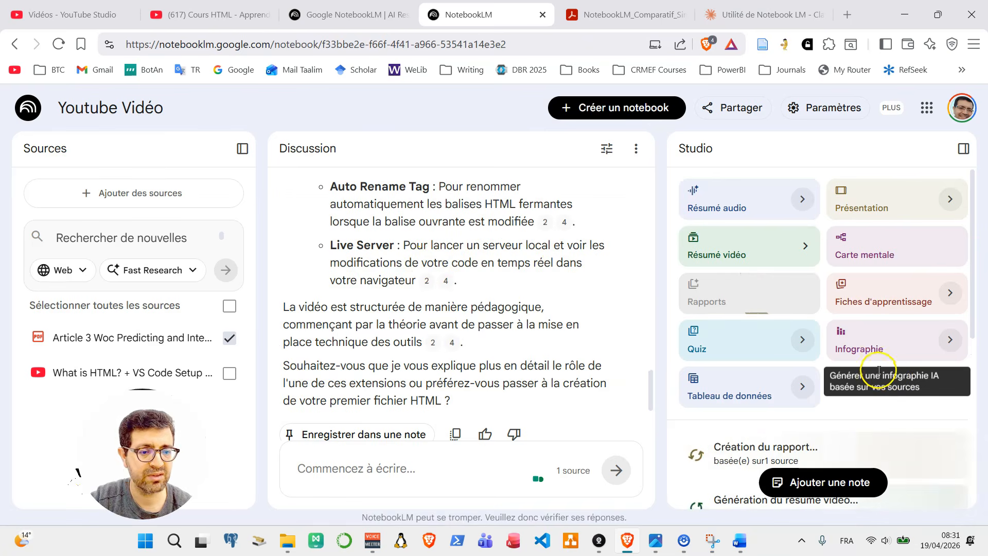
click(803, 340)
click(762, 447)
Generate a data table in français without a custom description, and look through the list of Studio outputs.
scroll(807, 309, down, 2)
click(807, 288)
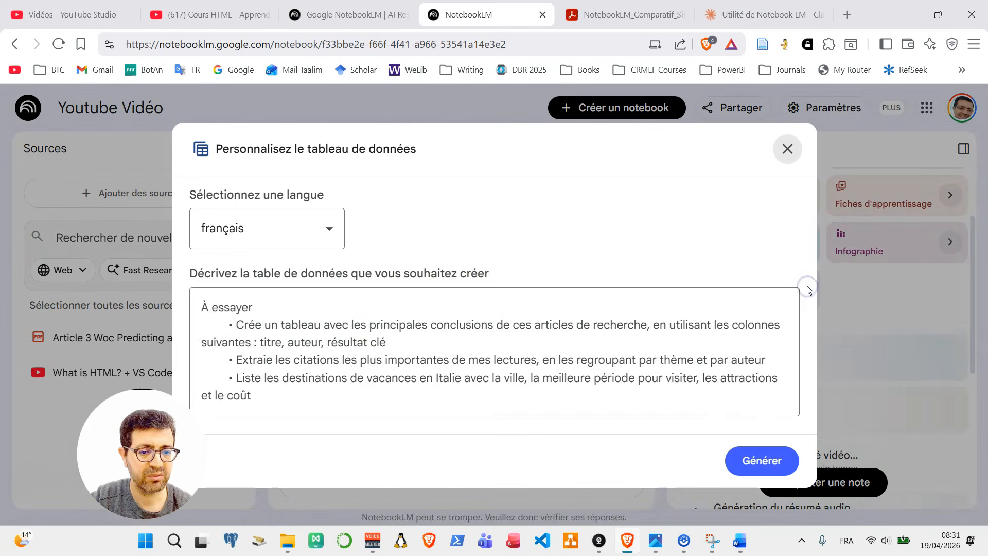
click(753, 460)
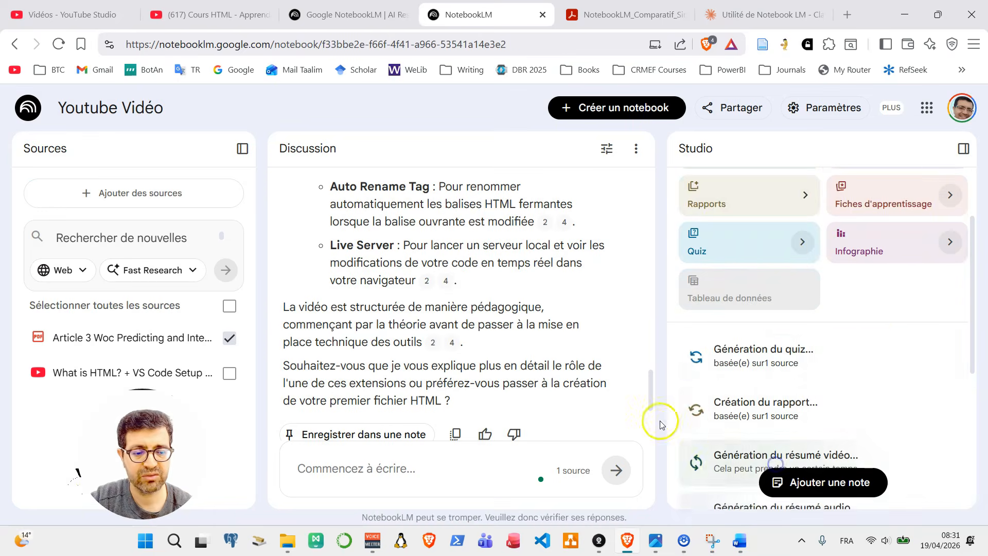
scroll(889, 340, down, 4)
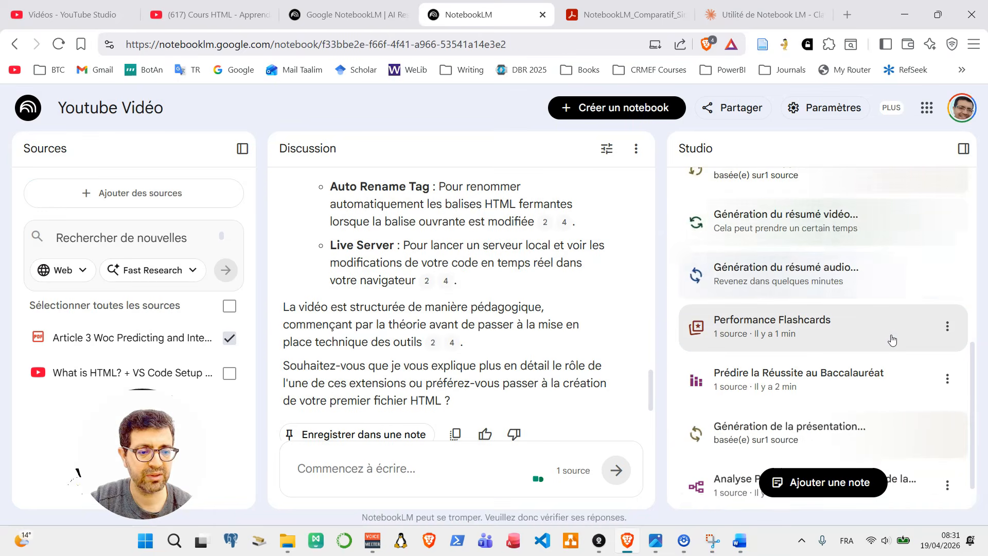
Examine the price and number-of-notebooks rows in the NotebookLM plan comparison PDF, and view the Mes notebooks list on the NotebookLM home page.
key(ctrl+Tab)
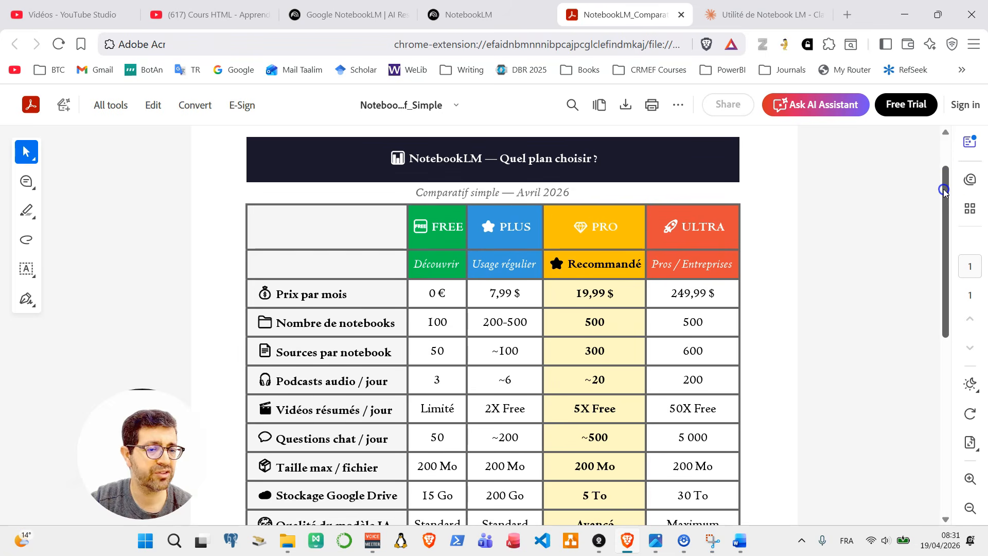
drag(945, 191, 943, 204)
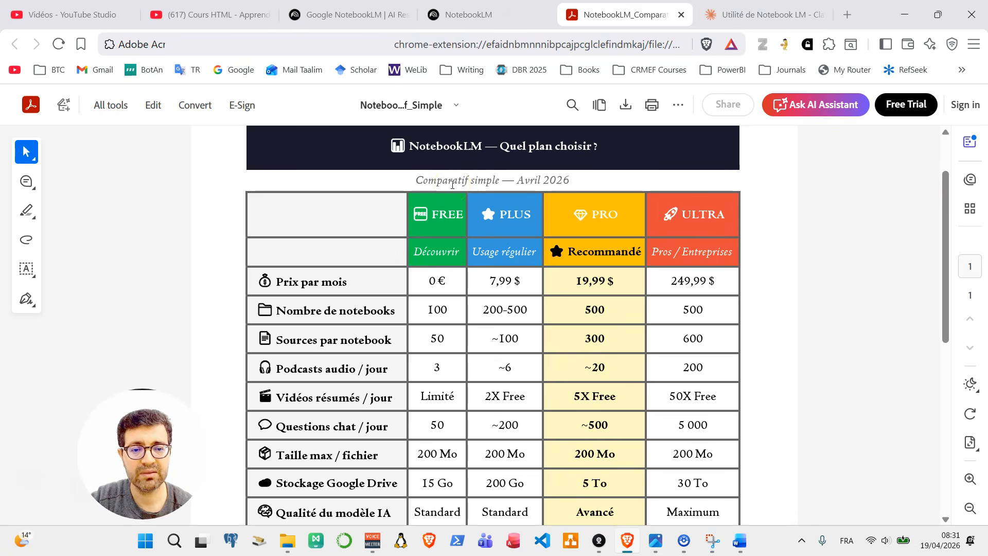
drag(943, 188, 944, 203)
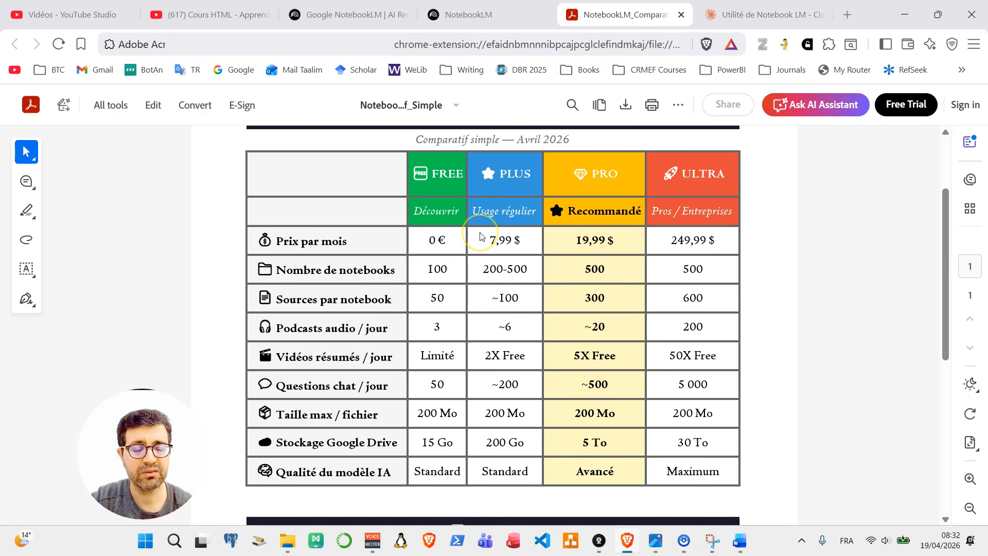
click(381, 253)
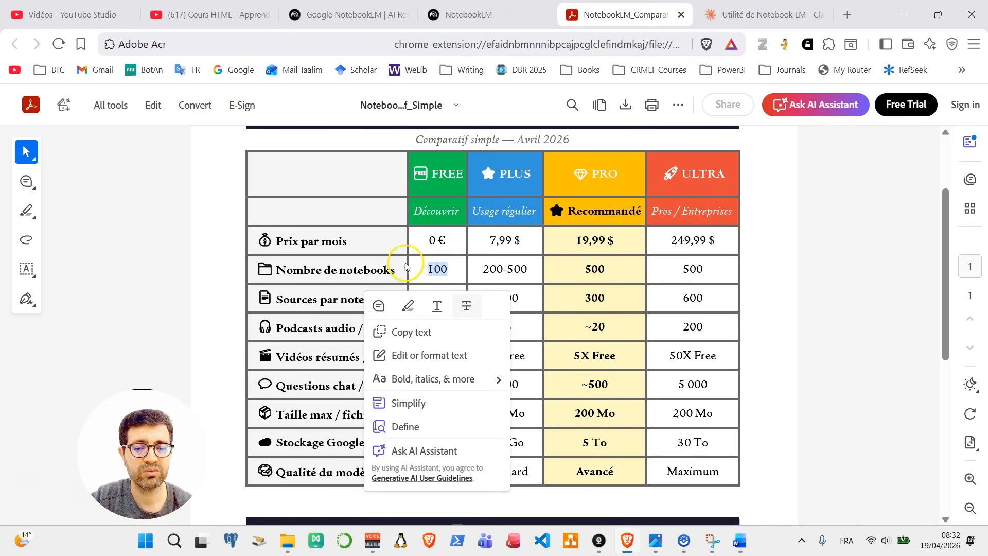
click(367, 12)
click(467, 422)
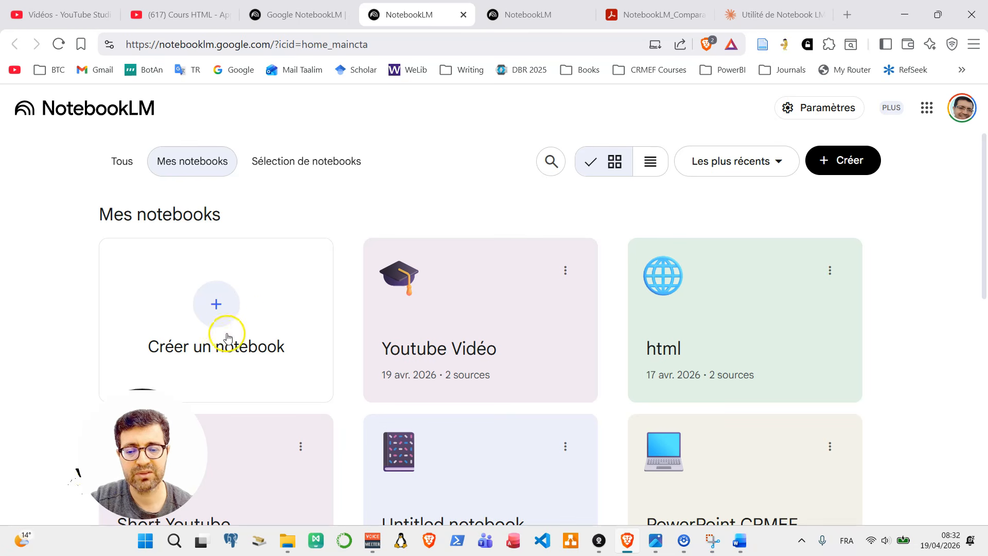
Return to the comparison PDF and review the FREE plan's limits for sources, podcasts, videos, chat questions, file size and Google Drive storage.
click(653, 15)
double_click(439, 298)
click(452, 260)
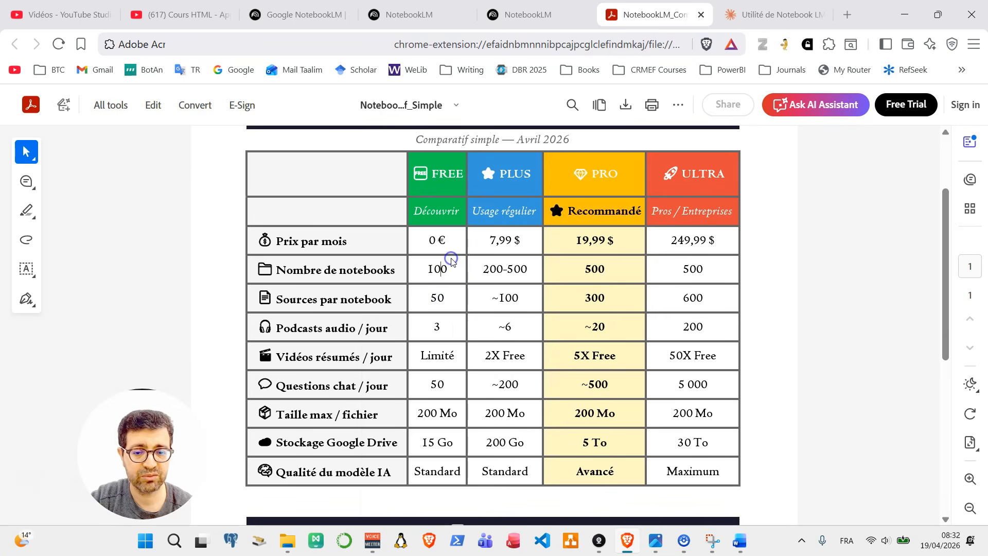
scroll(451, 261, down, 2)
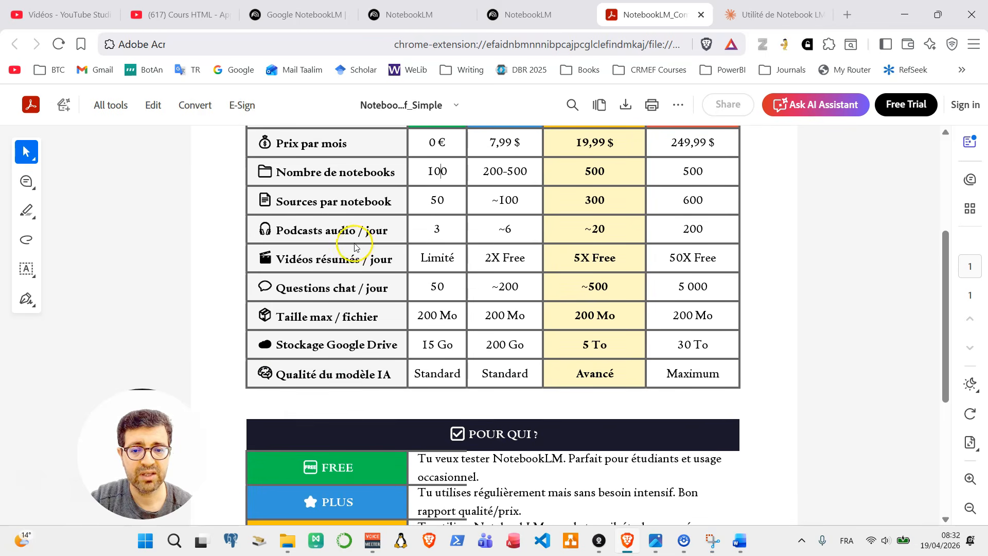
click(319, 238)
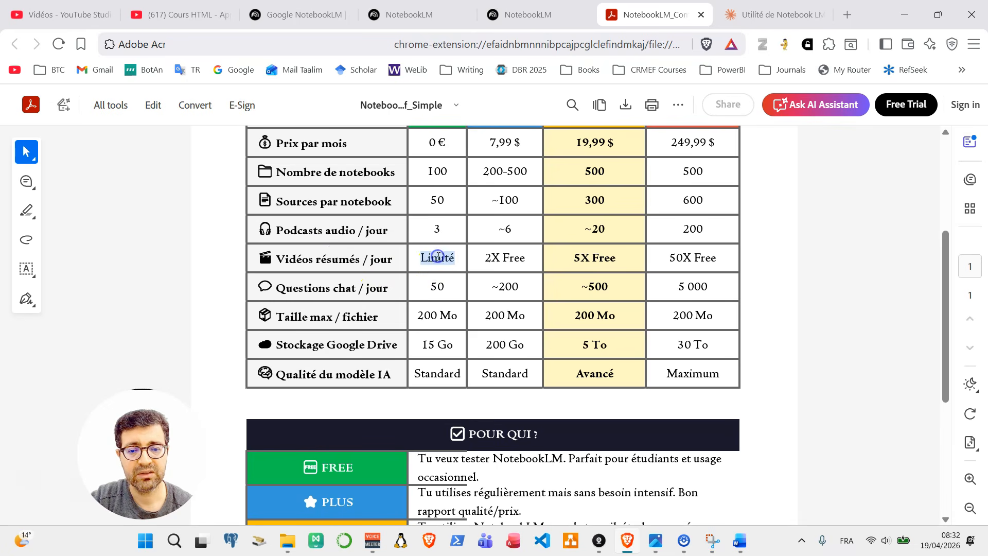
click(464, 252)
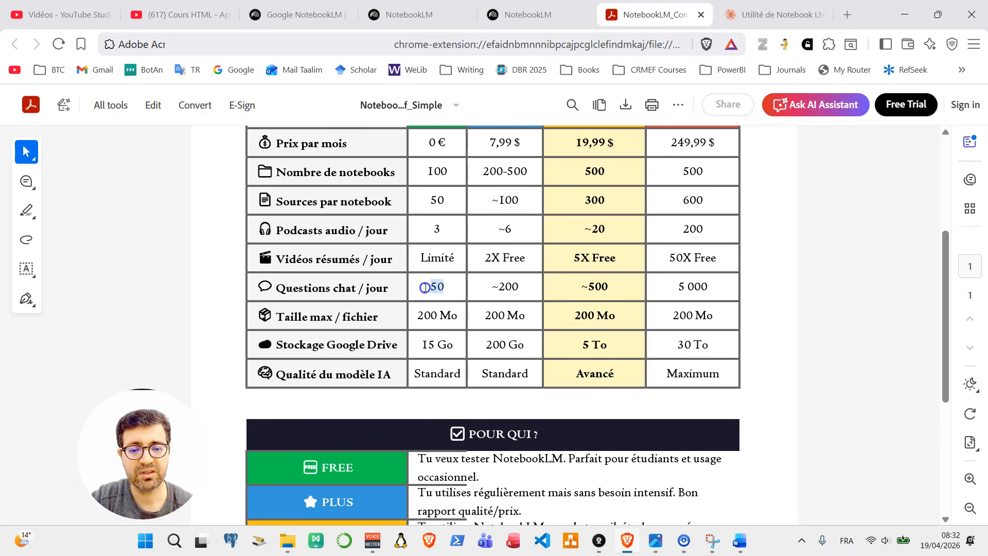
drag(425, 288, 426, 291)
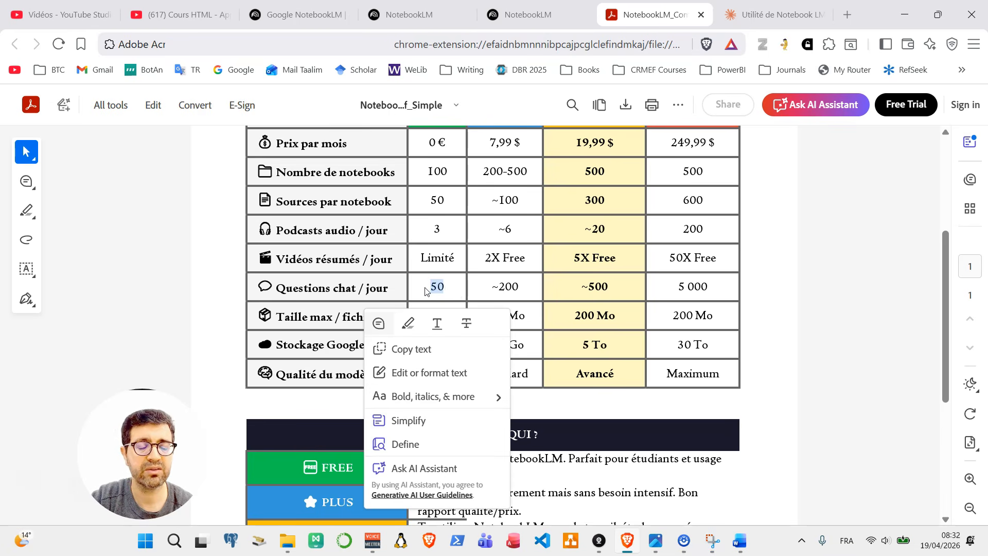
click(446, 238)
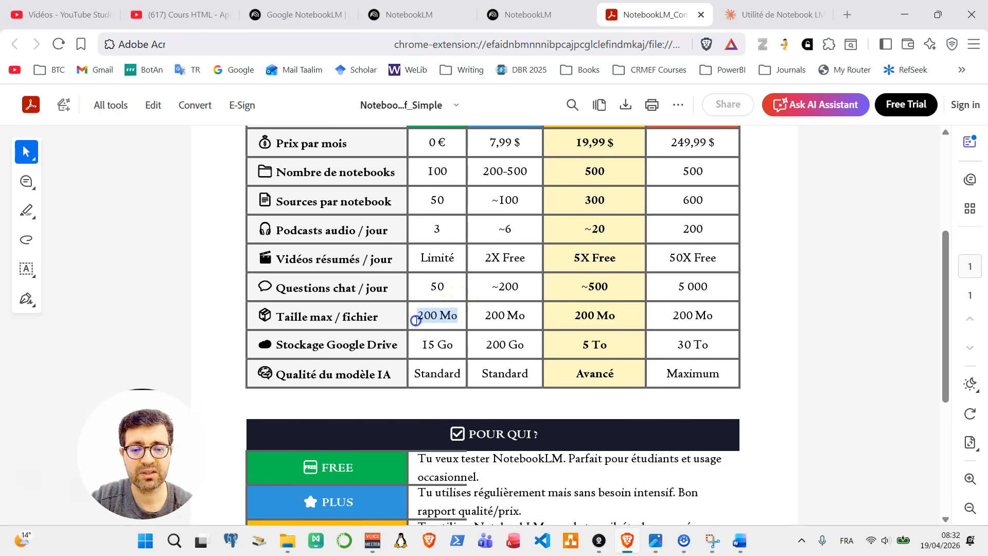
drag(416, 320, 424, 345)
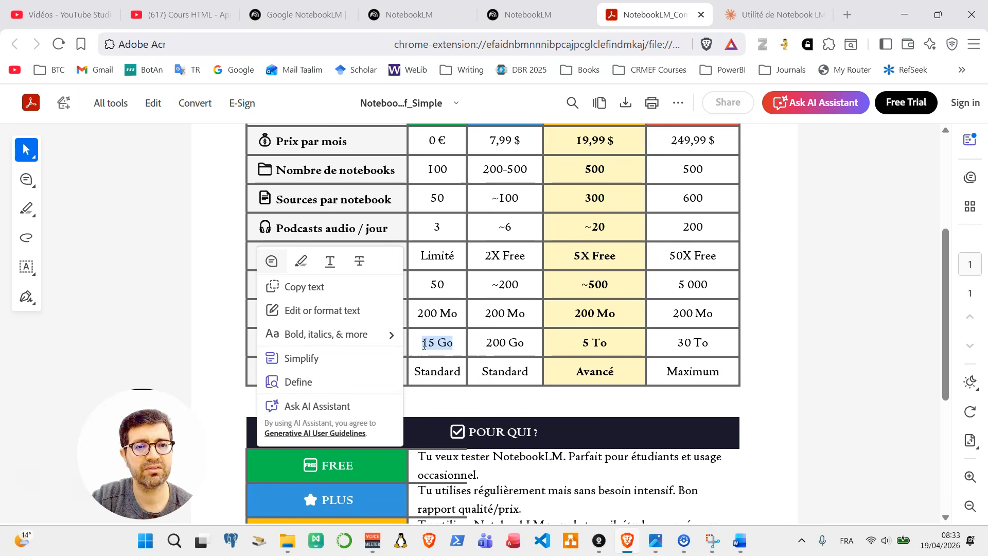
Clear the text selection in the FREE column and examine the PLUS plan's monthly price and number of notebooks.
click(436, 284)
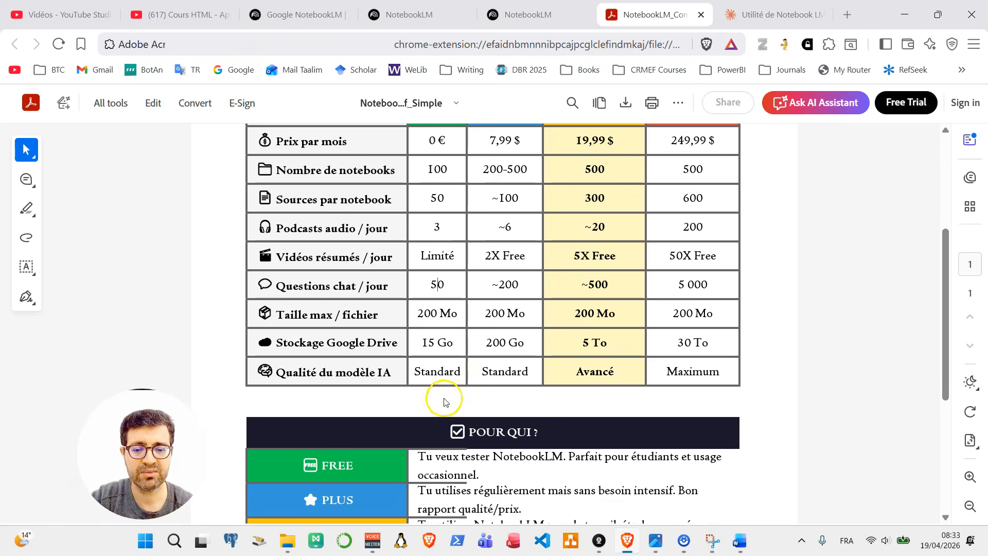
scroll(515, 350, down, 3)
scroll(515, 347, up, 6)
scroll(530, 342, down, 2)
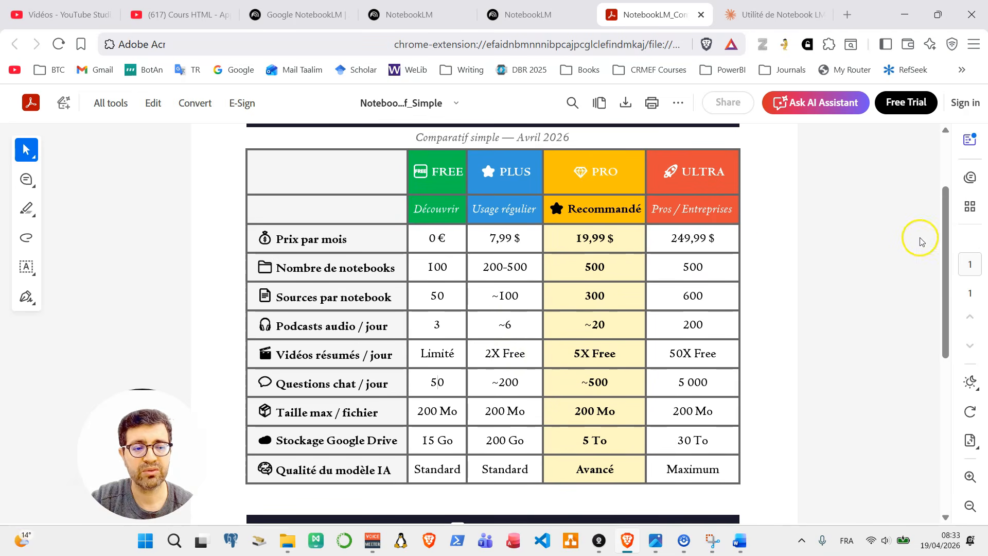
drag(949, 235, 946, 231)
drag(550, 244, 513, 276)
click(570, 238)
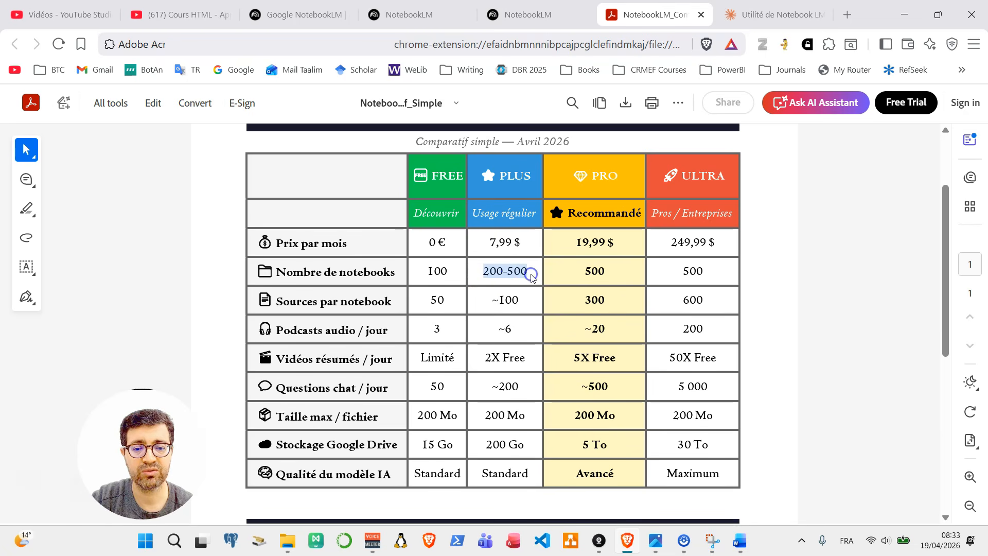
click(519, 246)
scroll(531, 256, down, 2)
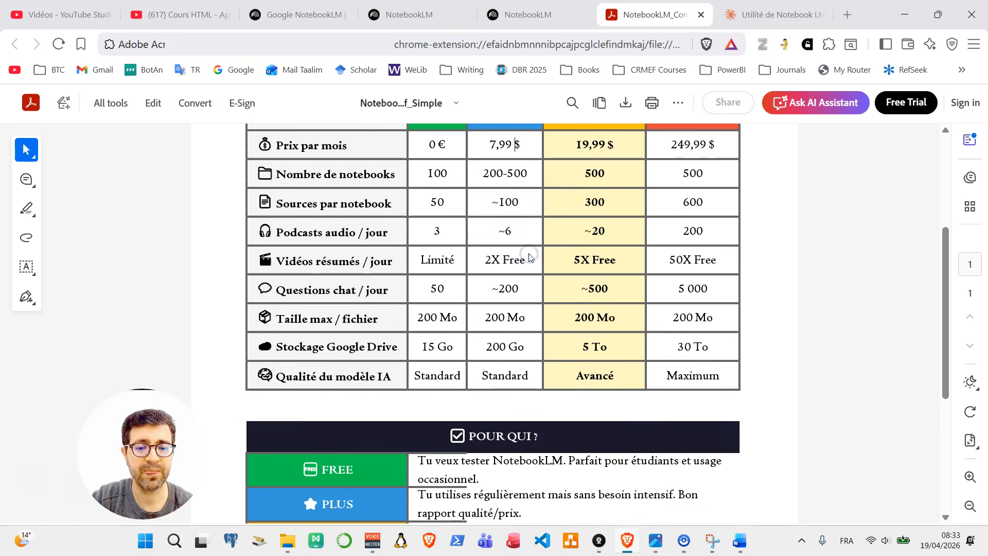
Examine the PLUS plan's limits for sources per notebook and audio podcasts per day in the comparison table.
drag(521, 202, 480, 206)
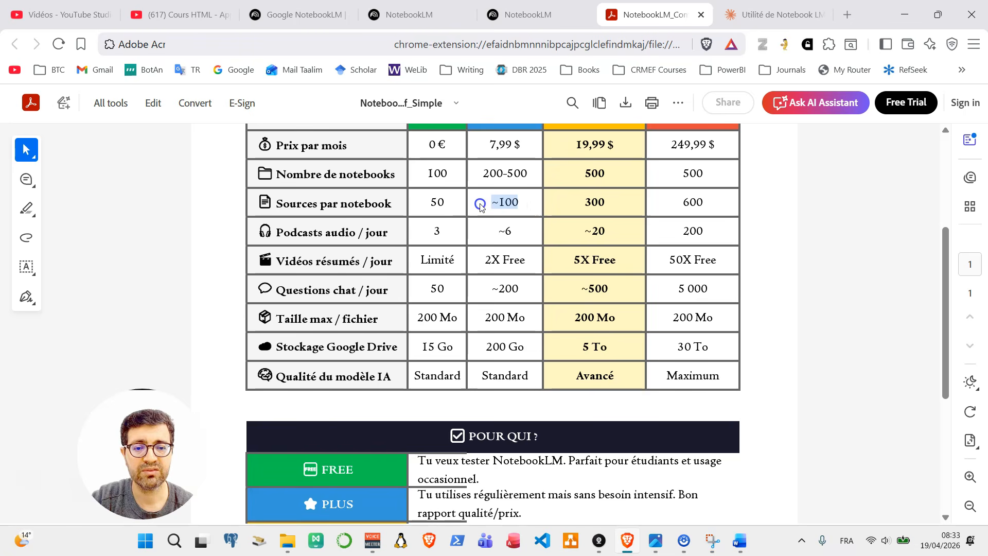
click(526, 200)
drag(516, 232, 498, 236)
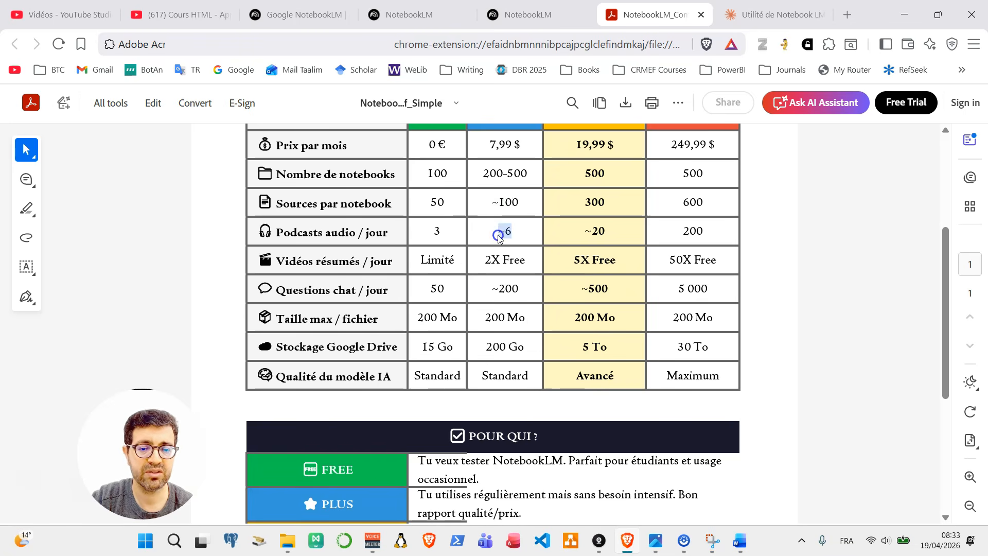
click(530, 215)
scroll(557, 258, up, 2)
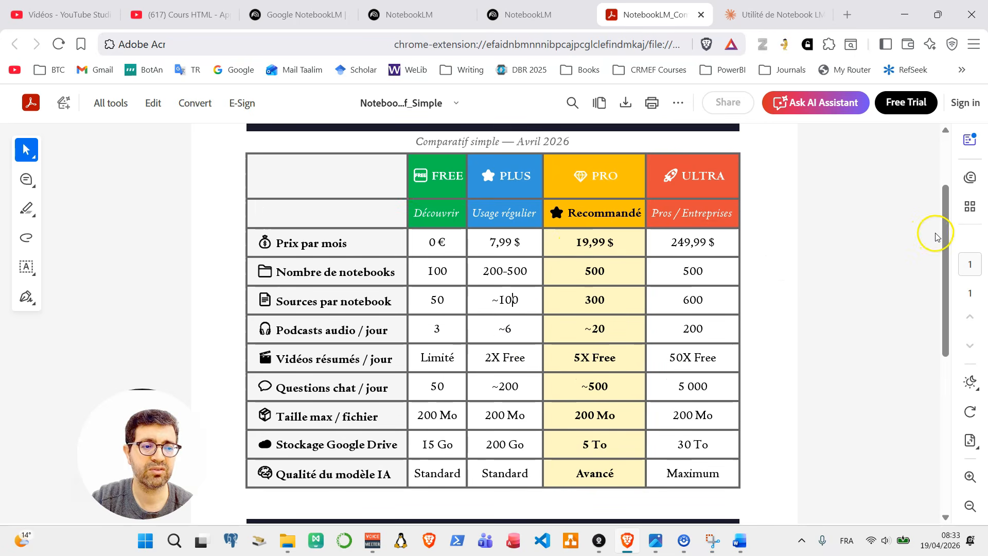
drag(943, 240, 944, 245)
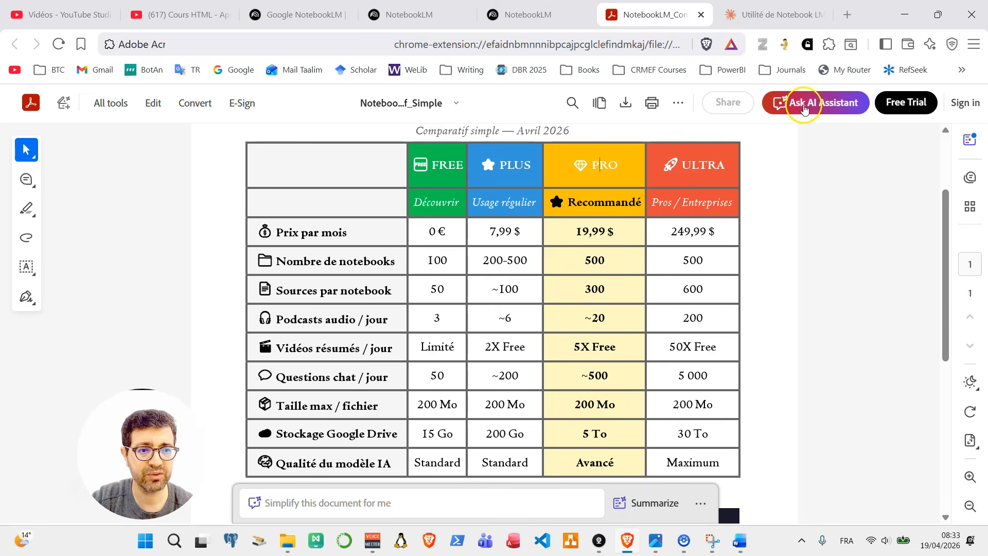
Return to the "Youtube Vidéo" notebook, open the Baccalauréat Quiz, read its first question with the answer choices, and leave the quiz.
click(526, 16)
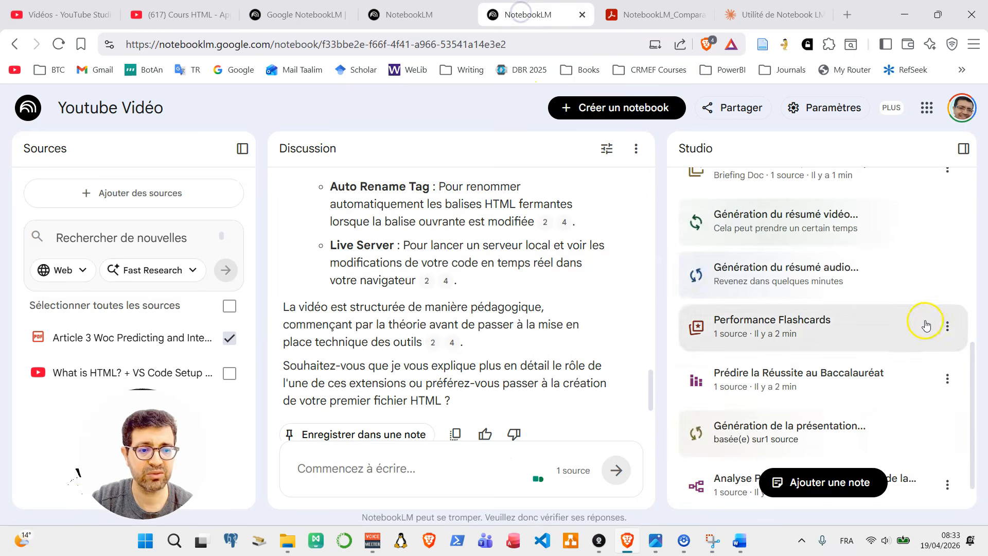
scroll(925, 315, up, 4)
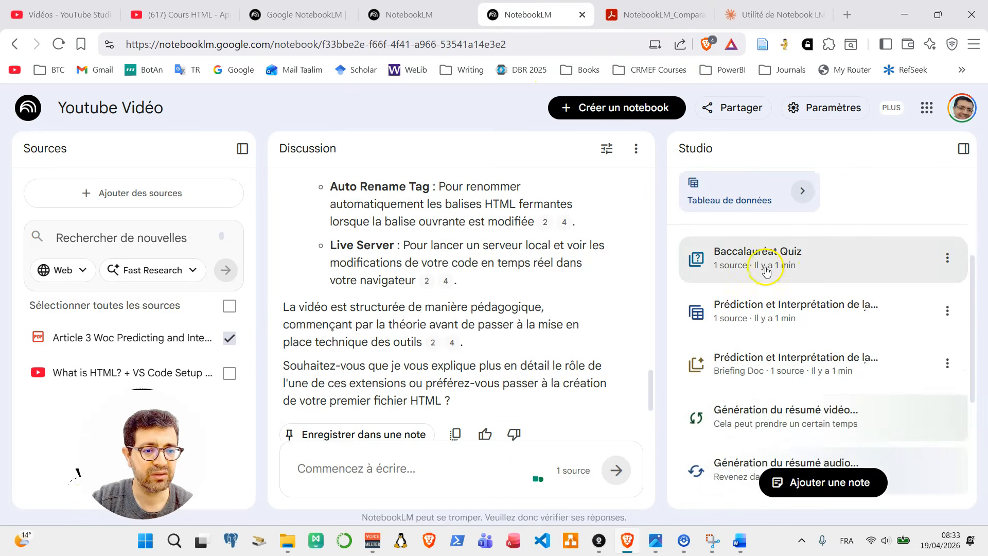
click(762, 260)
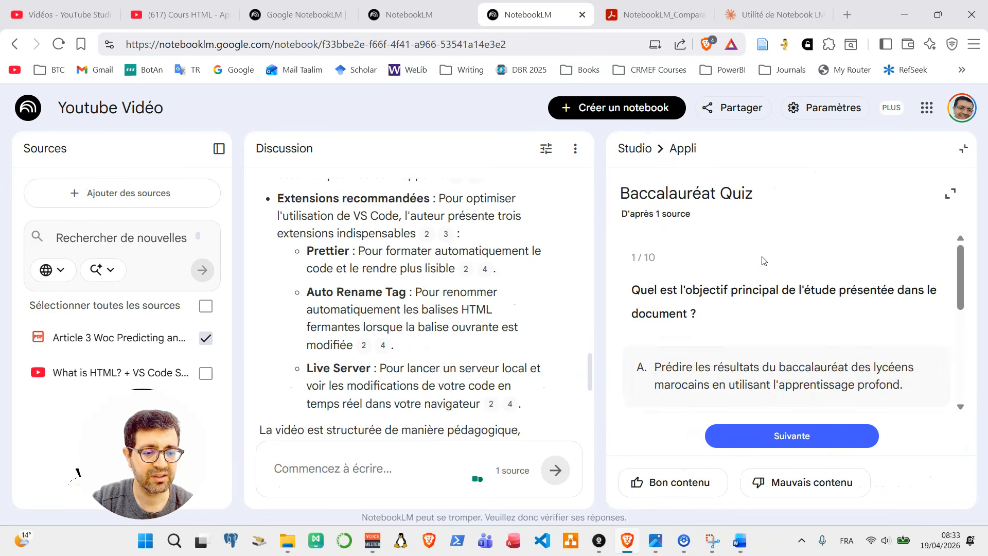
scroll(811, 353, down, 5)
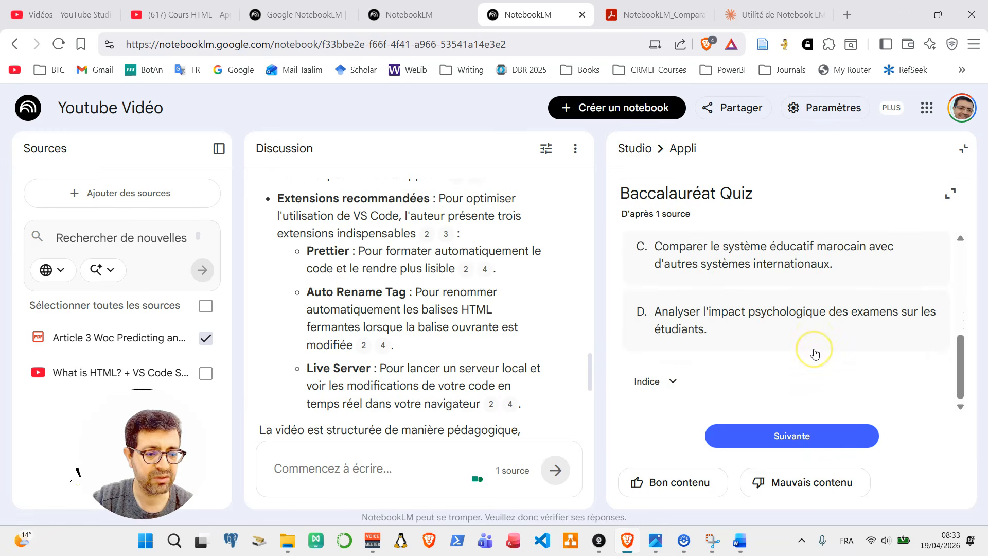
scroll(813, 353, up, 5)
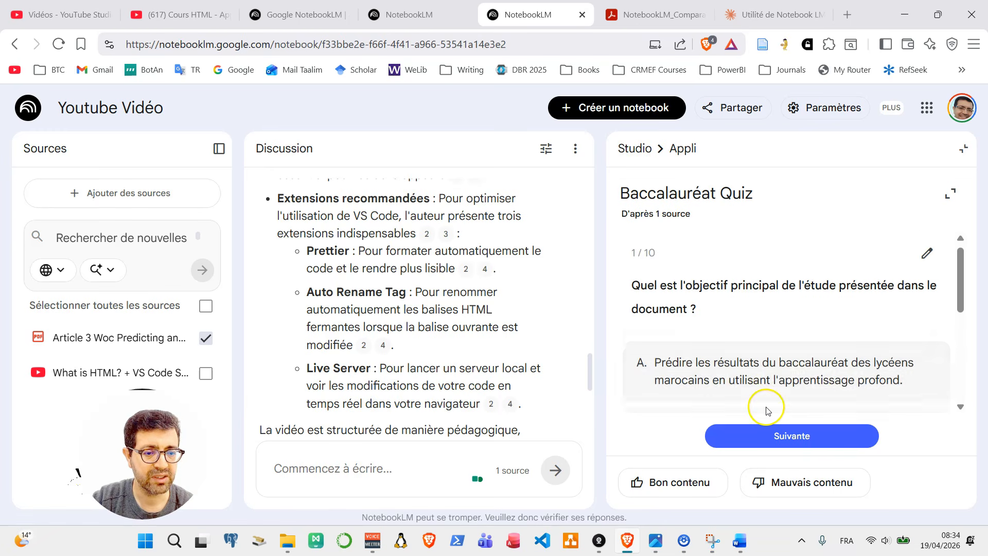
scroll(768, 410, down, 5)
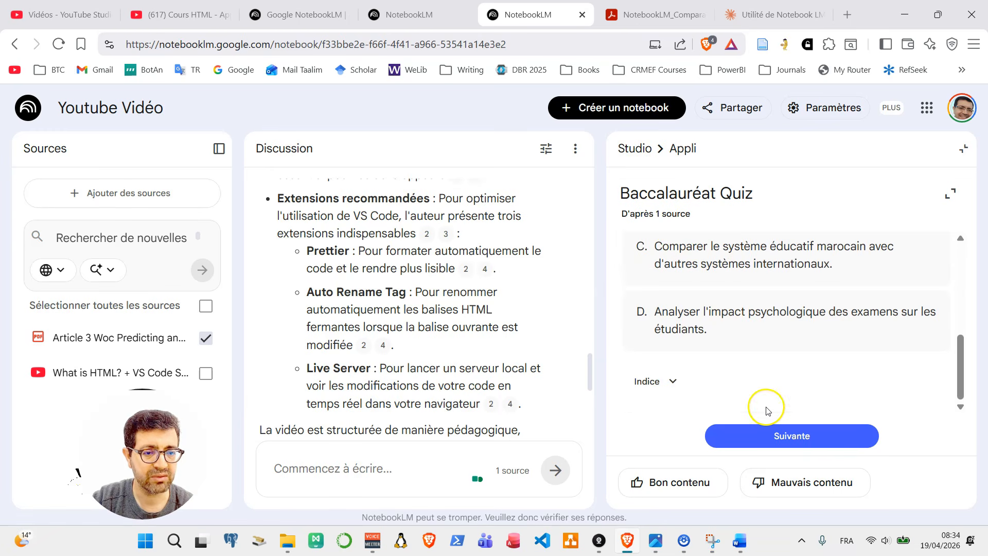
click(642, 149)
Open the generated data table, widen the Studio area to read its columns and rows, and go back to the outputs.
scroll(824, 335, down, 5)
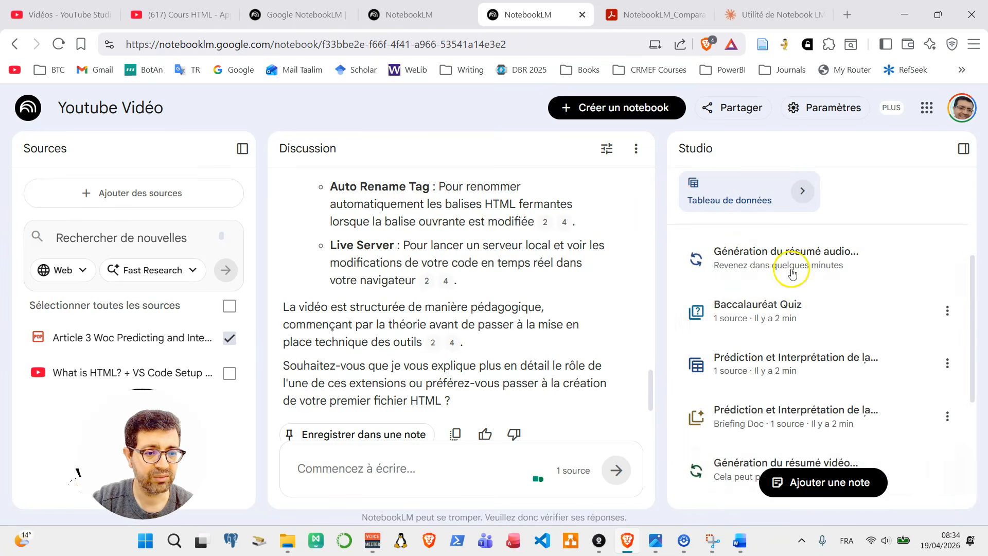
click(778, 368)
scroll(779, 363, down, 4)
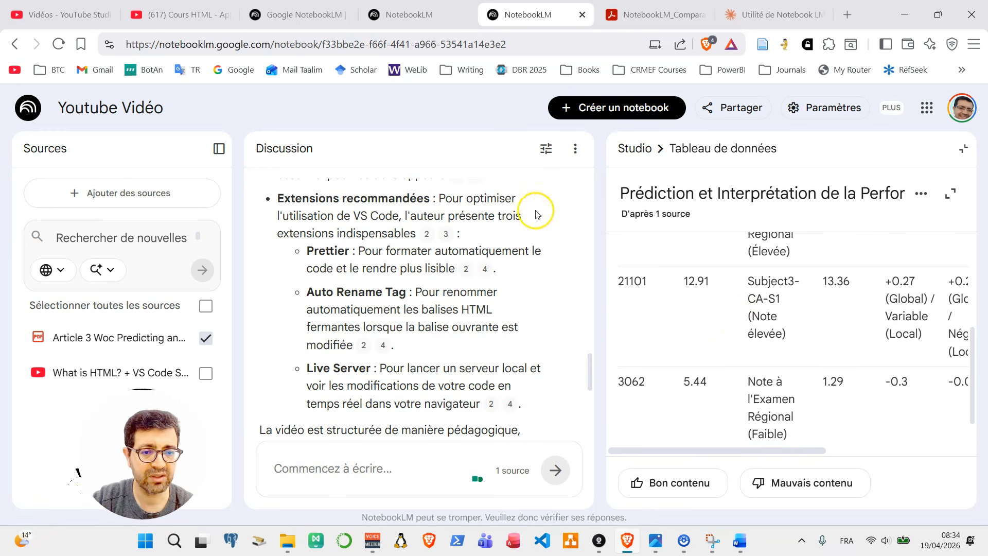
drag(600, 338, 459, 339)
scroll(854, 326, down, 2)
scroll(854, 326, down, 3)
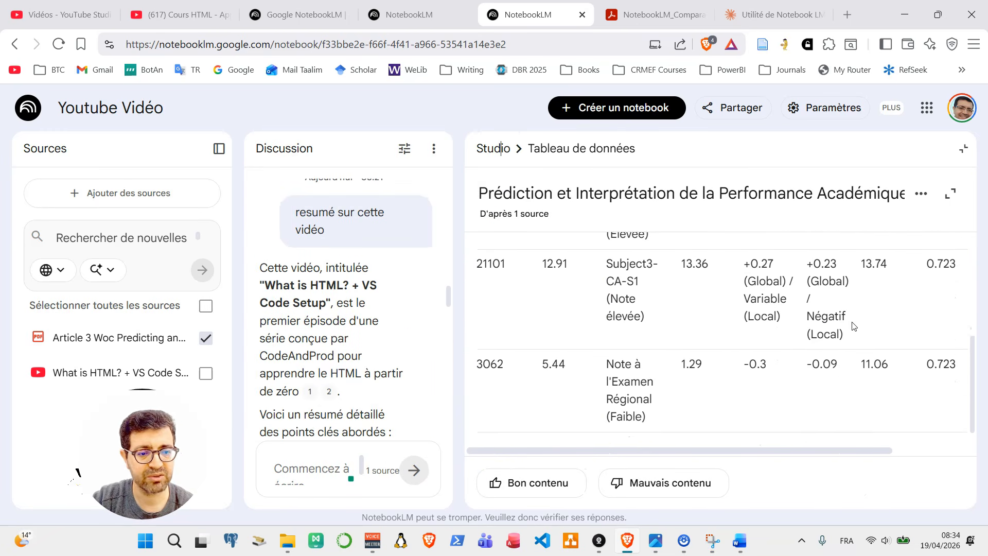
scroll(756, 360, up, 10)
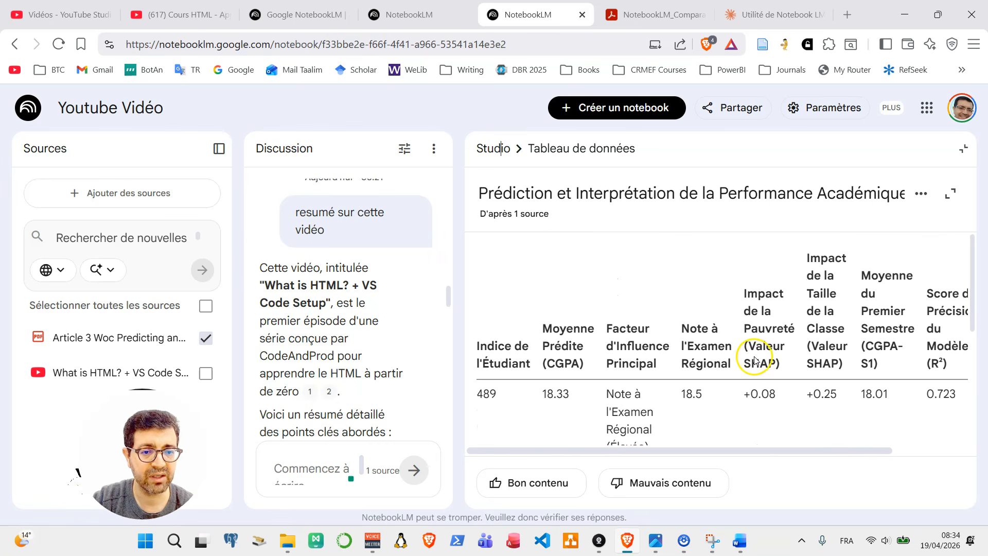
click(508, 150)
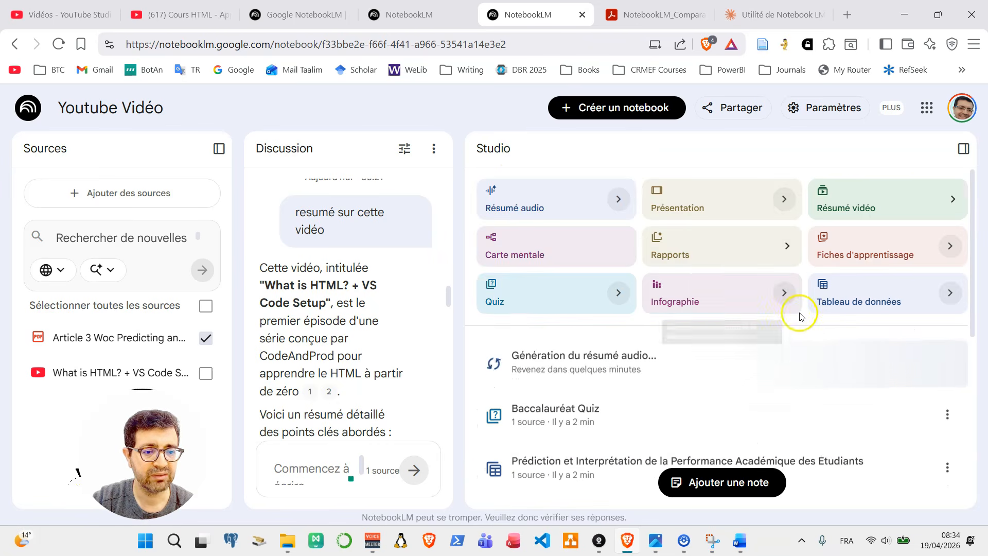
Open the Briefing Doc report, read it from Résumé Exécutif to Perspectives de Recherche, and close it.
scroll(680, 355, down, 2)
scroll(671, 361, down, 2)
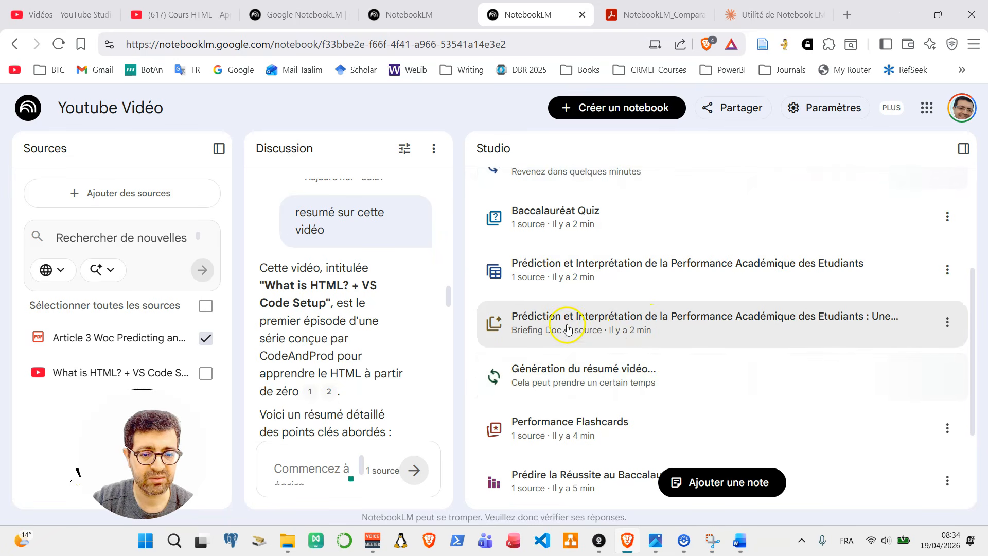
click(657, 323)
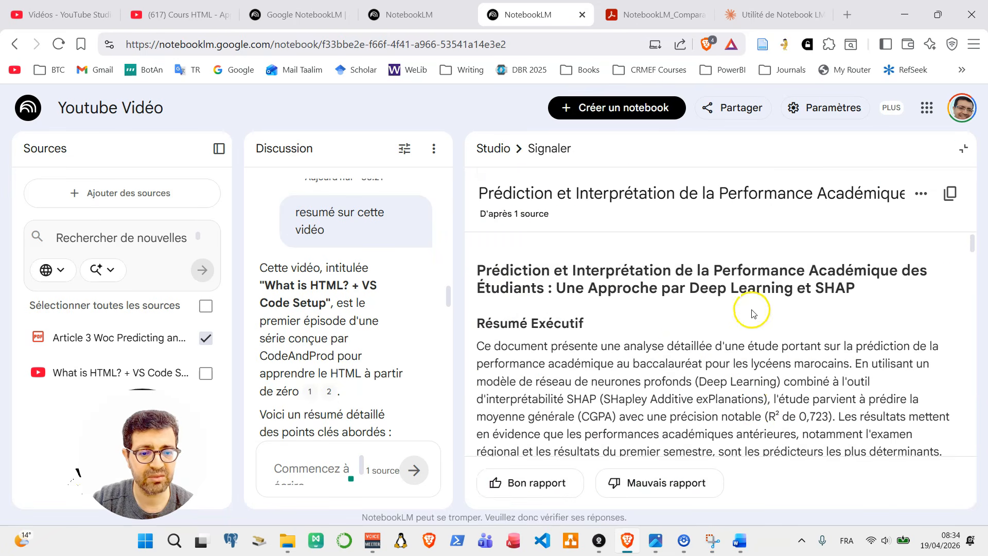
scroll(753, 312, down, 8)
scroll(753, 312, down, 10)
scroll(753, 312, up, 2)
scroll(753, 312, down, 8)
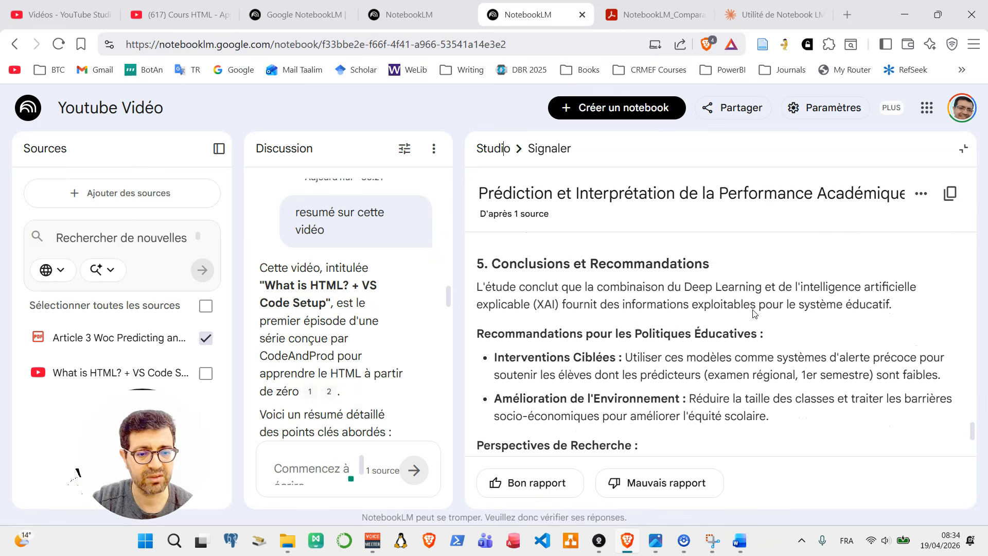
scroll(753, 313, down, 2)
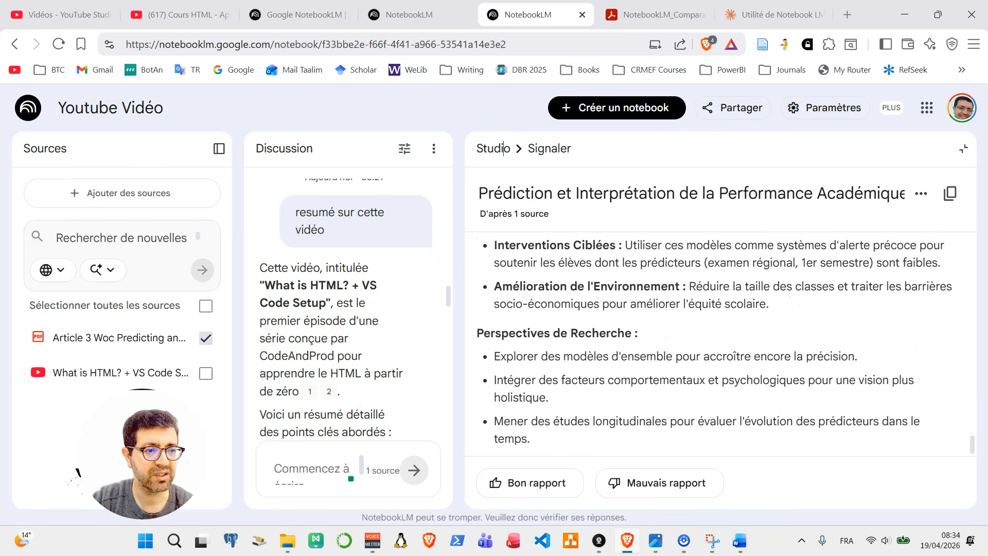
click(964, 148)
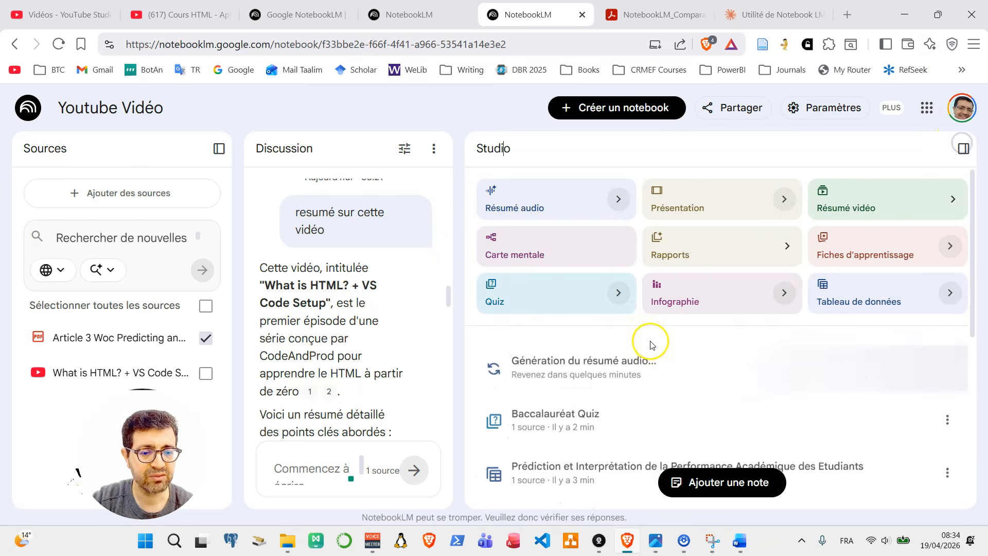
Open the Performance Flashcards, try out the first card about the study's main objective, and close the set.
scroll(652, 344, down, 2)
scroll(652, 343, down, 2)
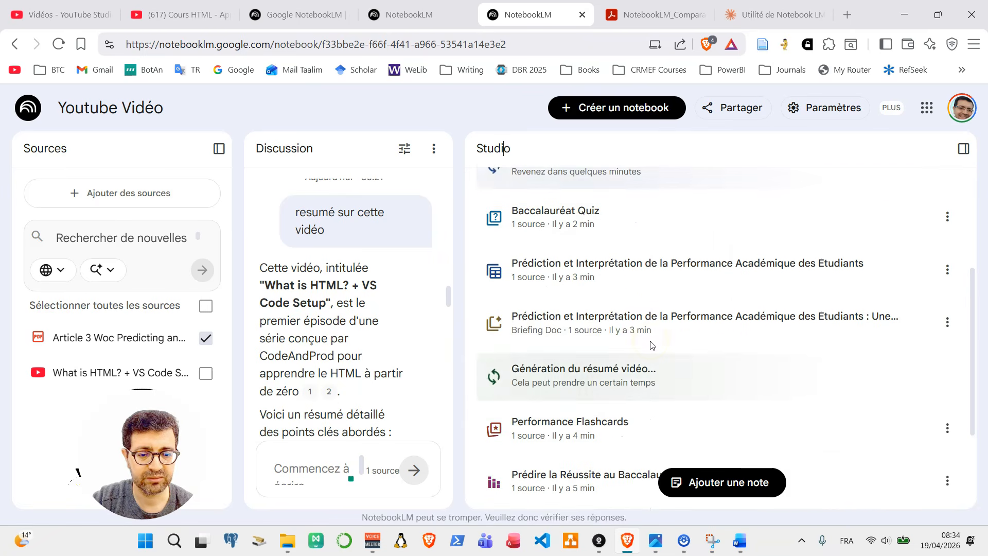
scroll(603, 341, down, 2)
click(597, 331)
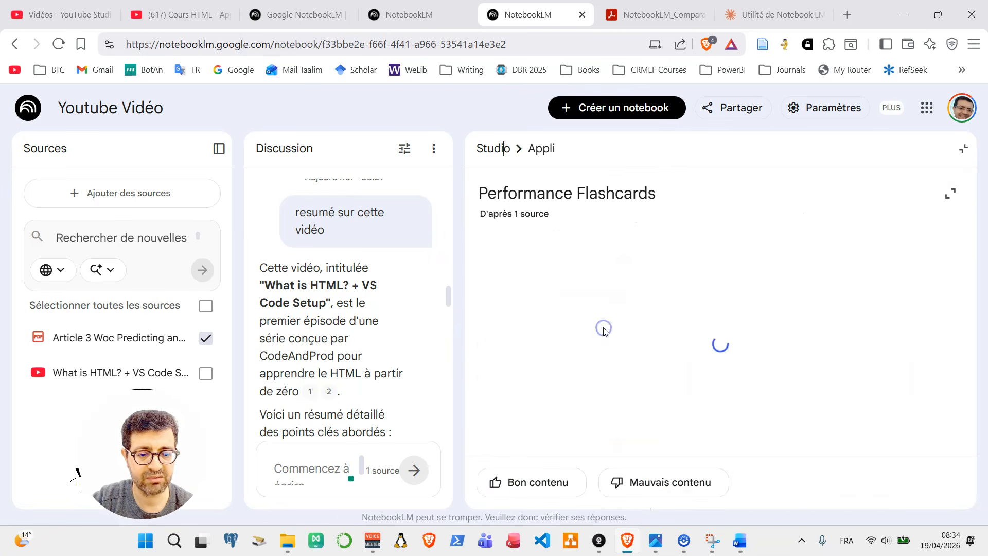
click(645, 310)
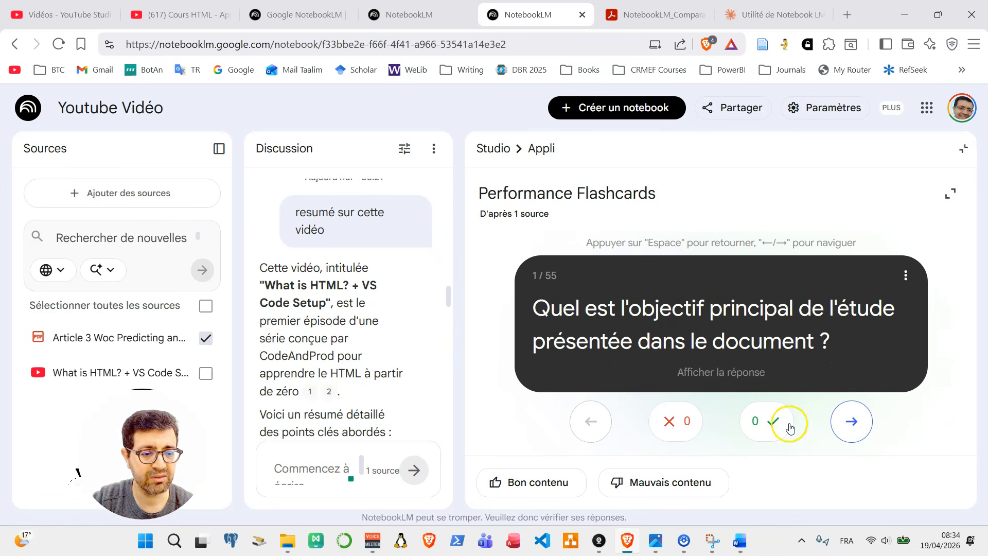
click(770, 424)
click(967, 151)
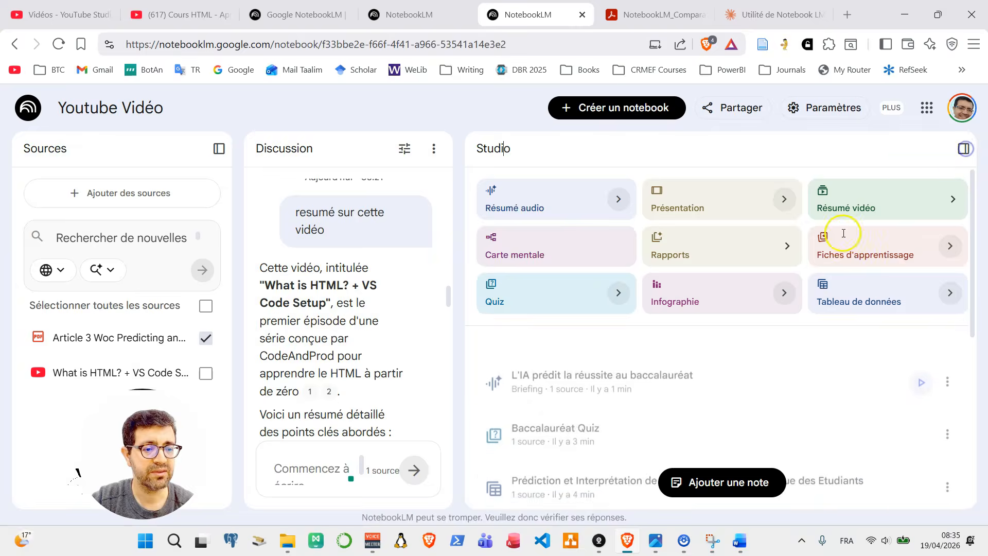
Open the "Prédire la Réussite au Baccalauréat" infographic, save it as PNG image "infographie 01", and view the saved file before closing it.
scroll(659, 378, down, 5)
click(667, 379)
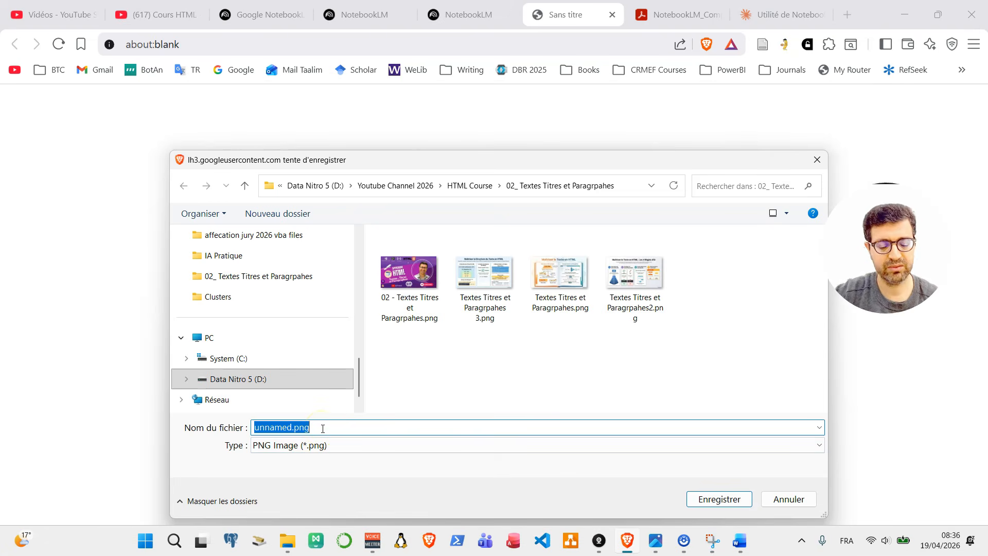
text(ingot)
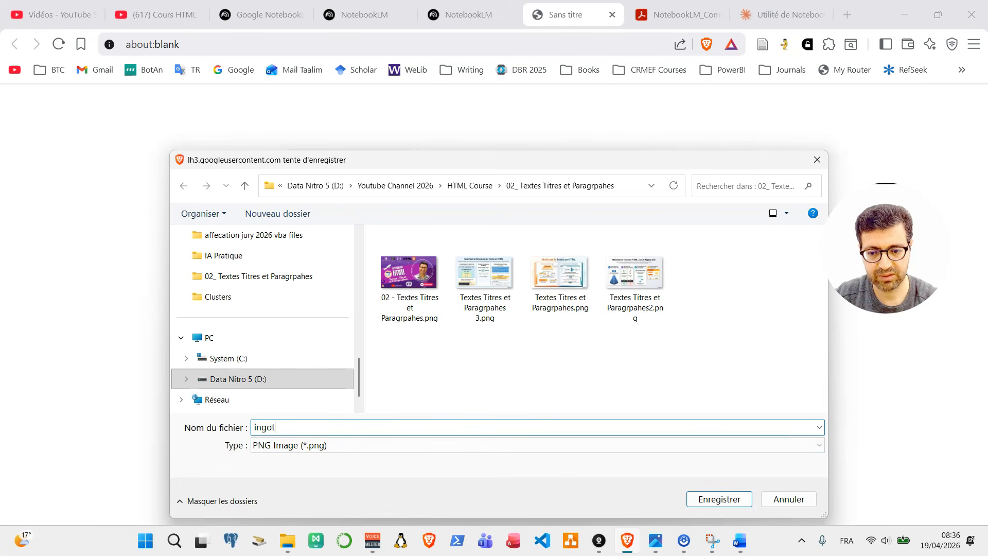
text(fo)
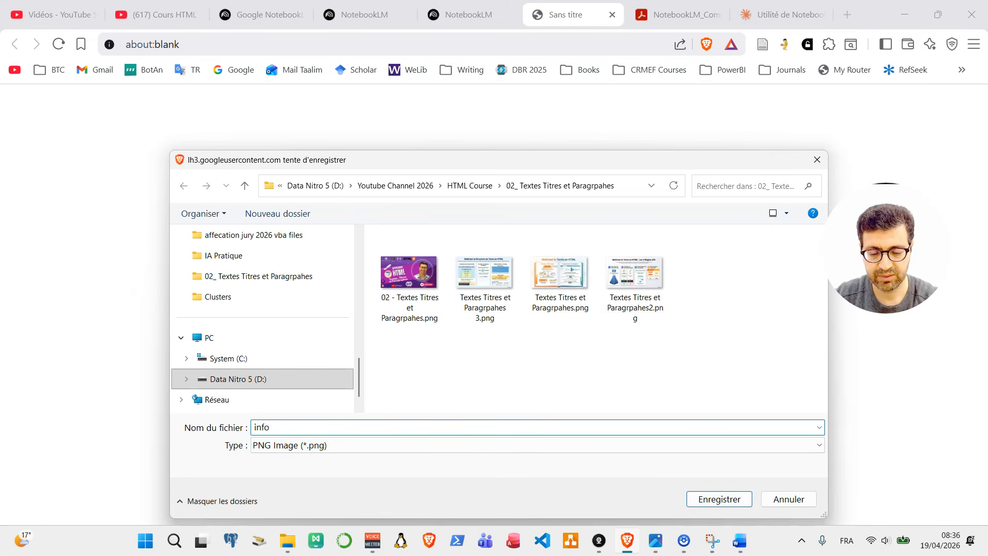
text(graphie 01)
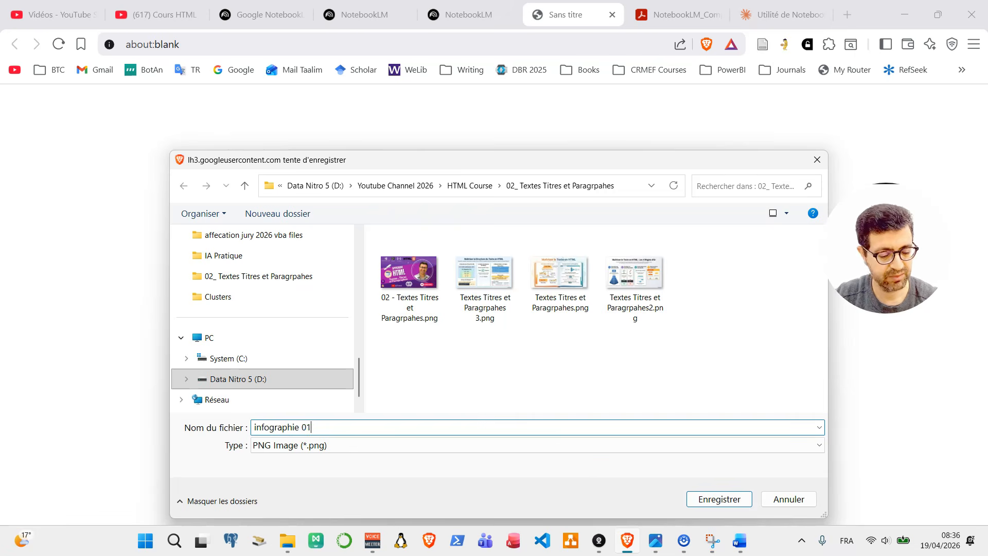
key(Return)
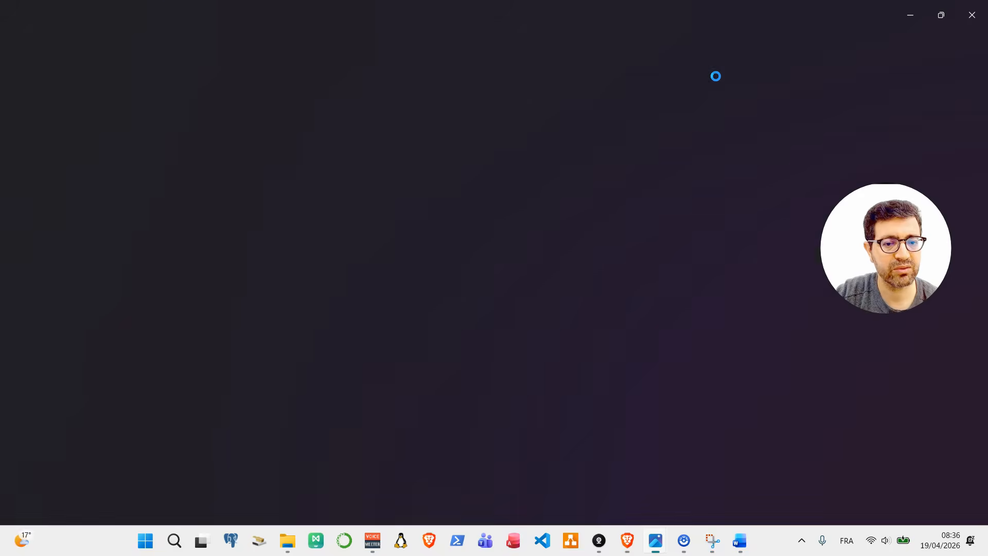
scroll(275, 252, up, 2)
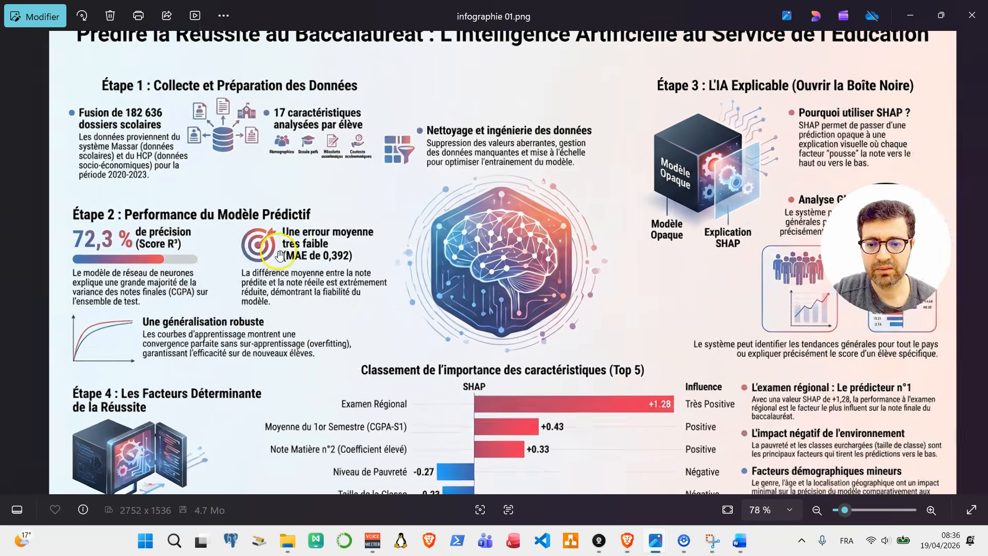
click(974, 14)
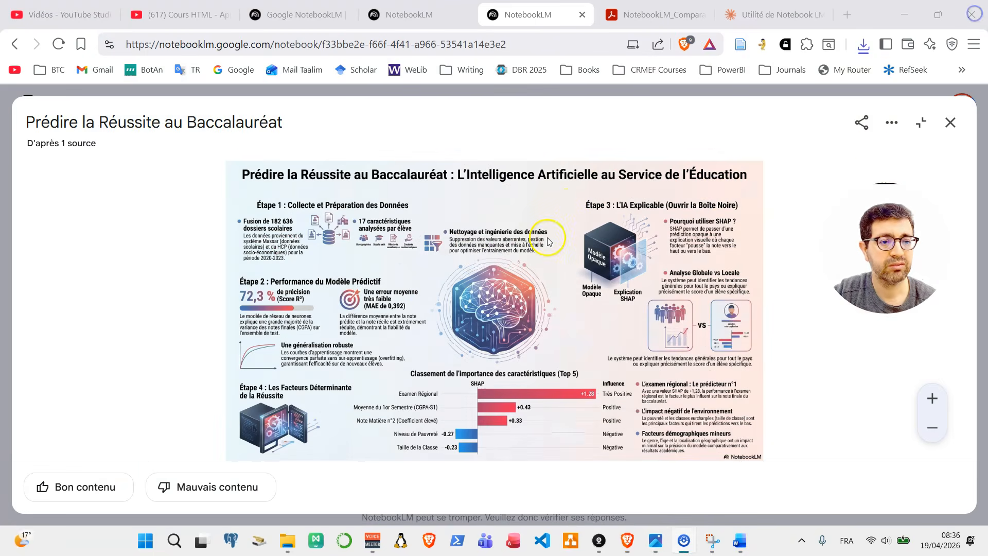
Leave the enlarged infographic, return to the Studio outputs, and check the list for items still being generated.
click(922, 122)
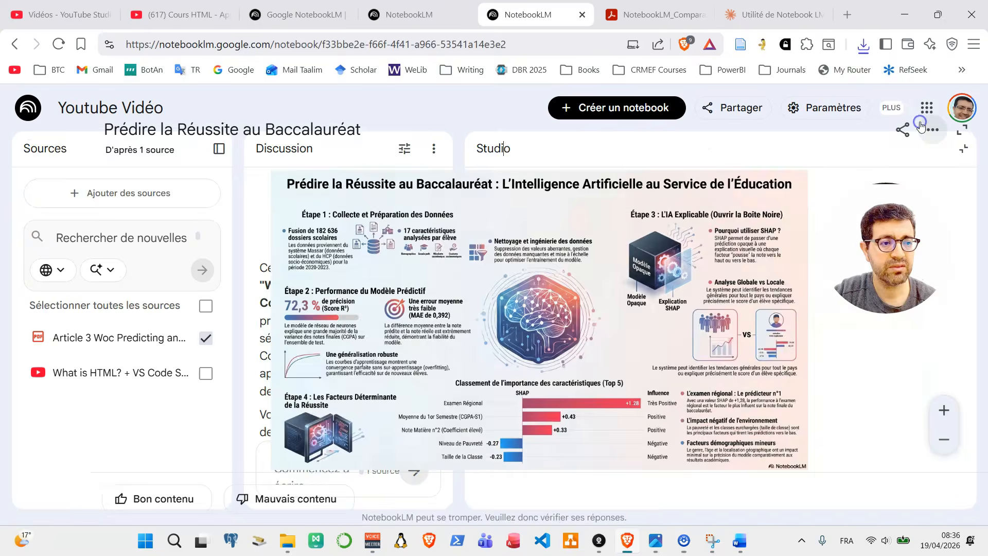
click(963, 148)
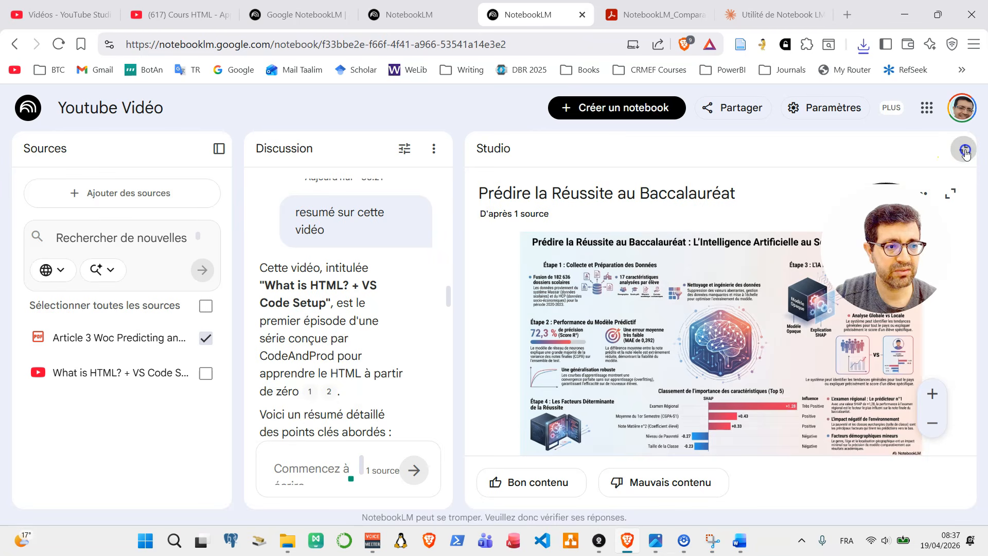
scroll(644, 253, down, 5)
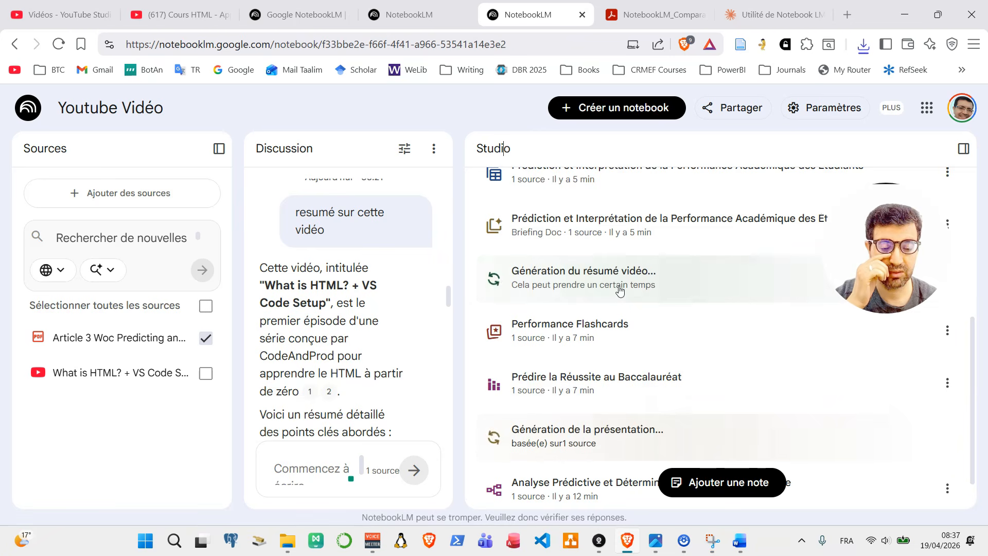
scroll(622, 383, down, 1)
click(622, 388)
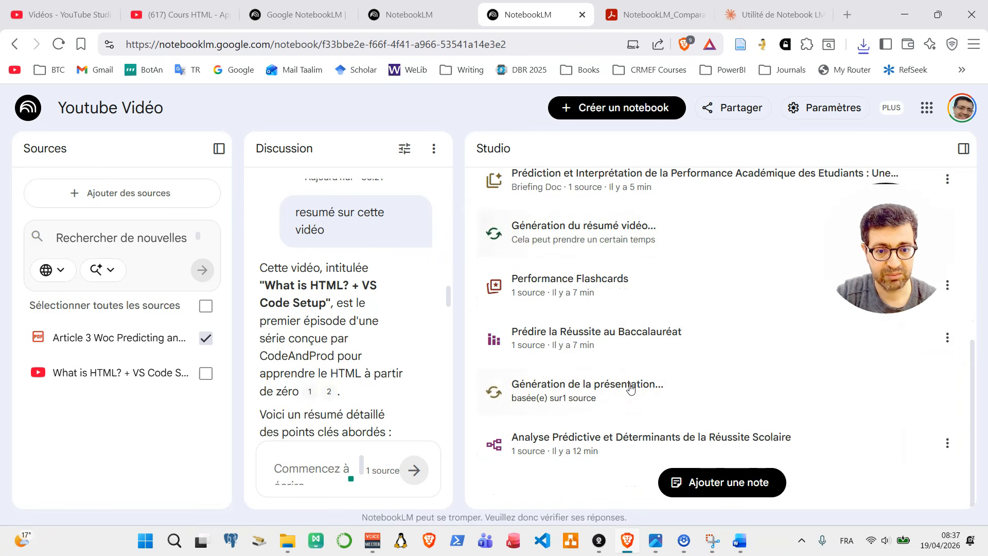
scroll(631, 389, up, 4)
click(610, 350)
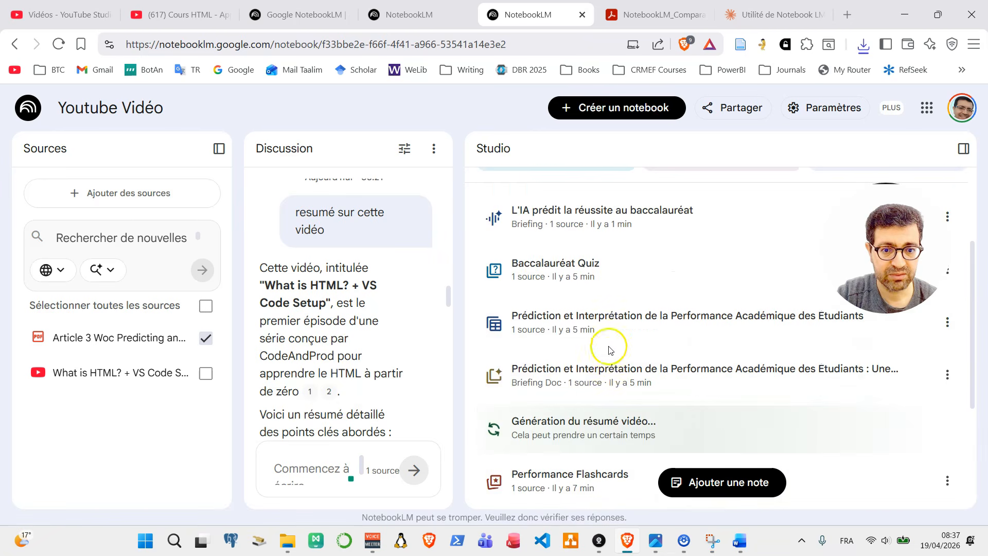
scroll(602, 334, up, 2)
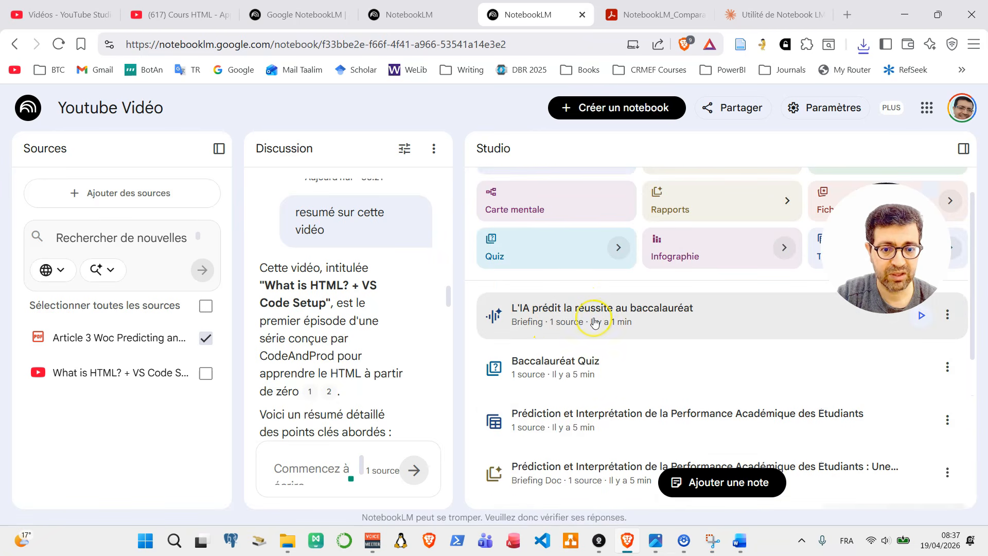
Play the audio summary "L'IA prédit la réussite au baccalauréat", adjust the system volume, replay an earlier passage, pause it, and close the player.
click(506, 323)
key(super+a)
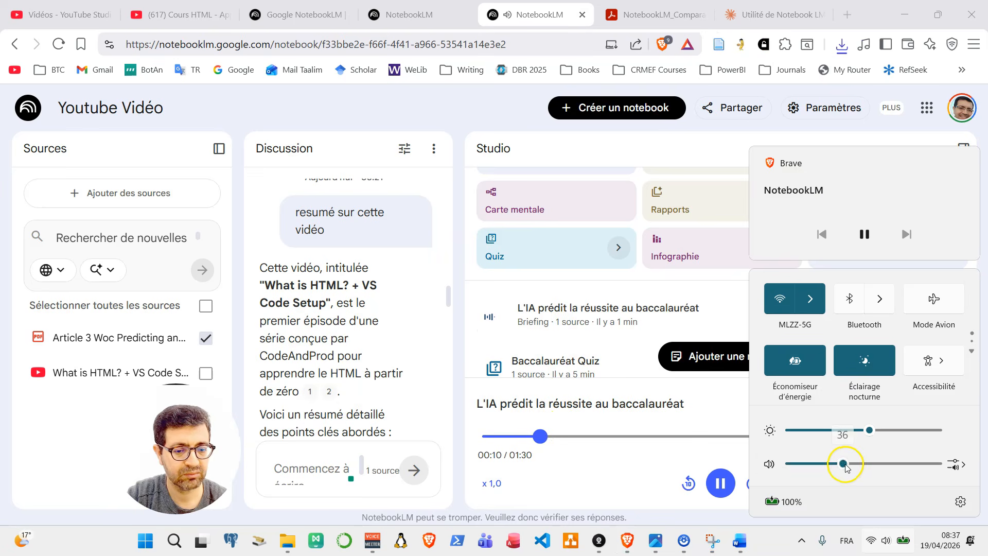
click(513, 407)
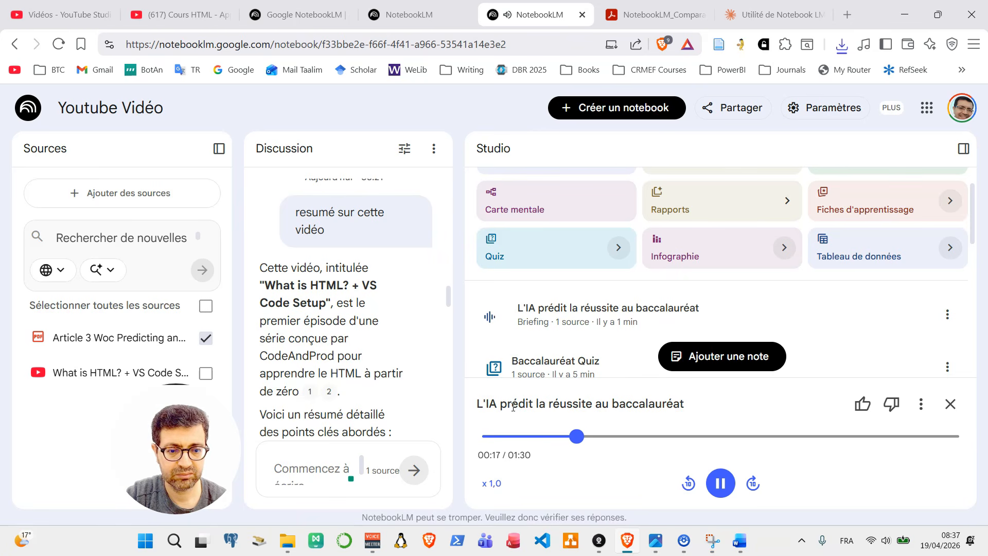
drag(584, 437, 550, 441)
click(721, 483)
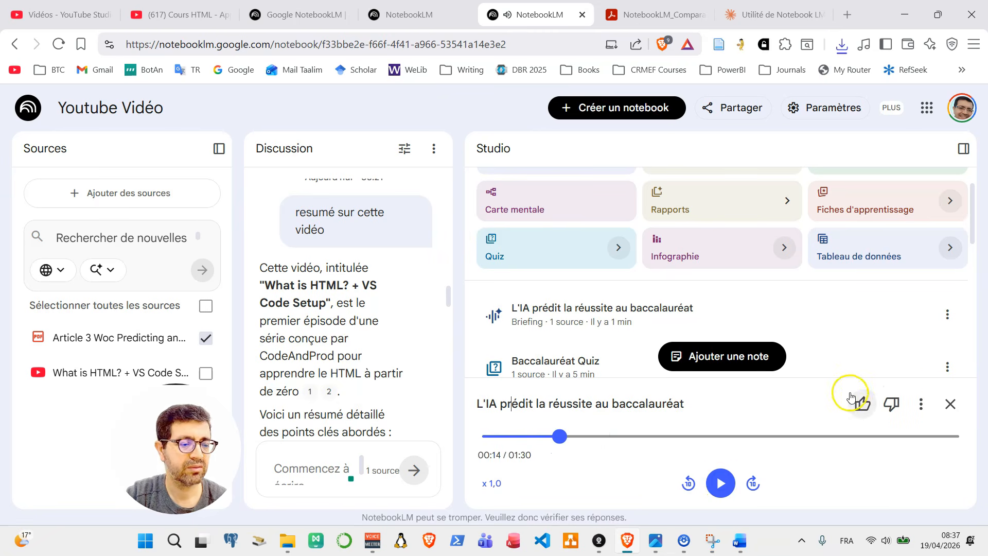
click(951, 405)
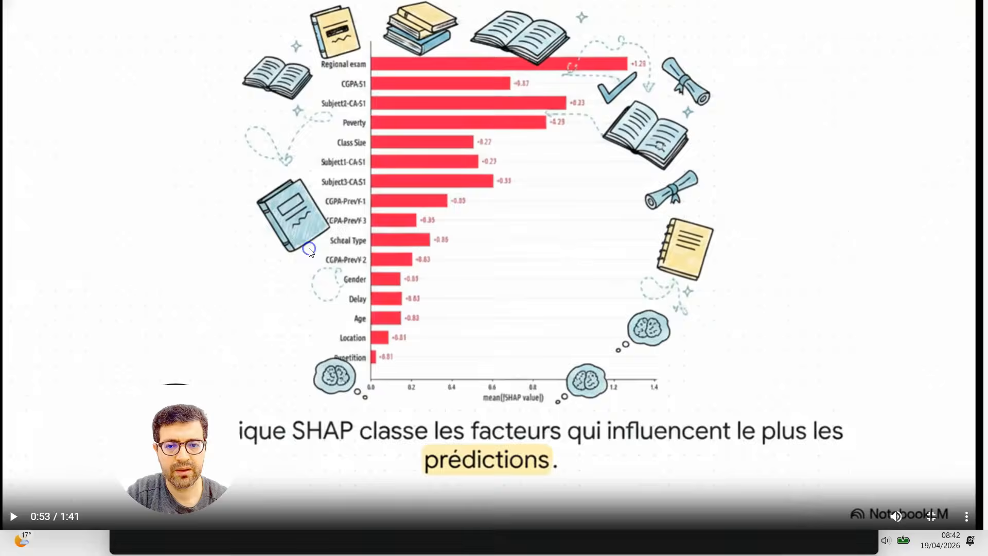
Exit full screen on the "IA: Expliquer la réussite" video summary, pause it, and go back to the Studio outputs.
double_click(310, 251)
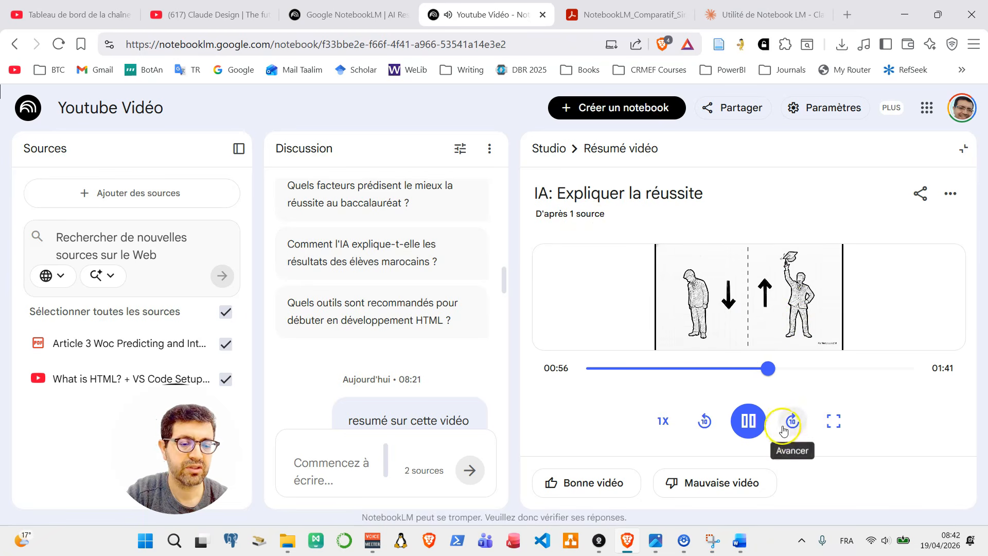
click(754, 424)
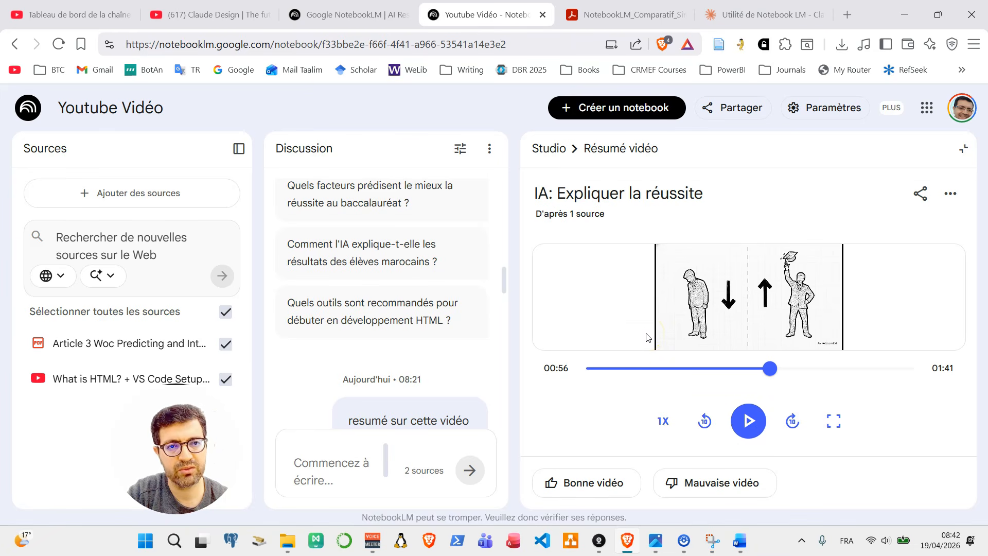
click(558, 148)
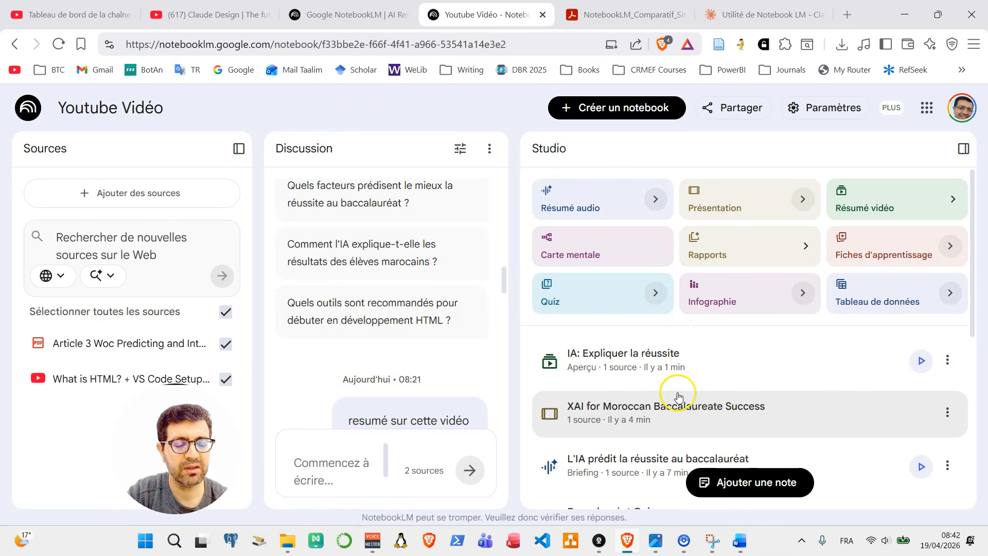
Open the "XAI for Moroccan Baccalaureate Success" presentation, play it full screen through to the "Vers une Équité Éducative Proactive" slide, and exit the slideshow.
click(733, 412)
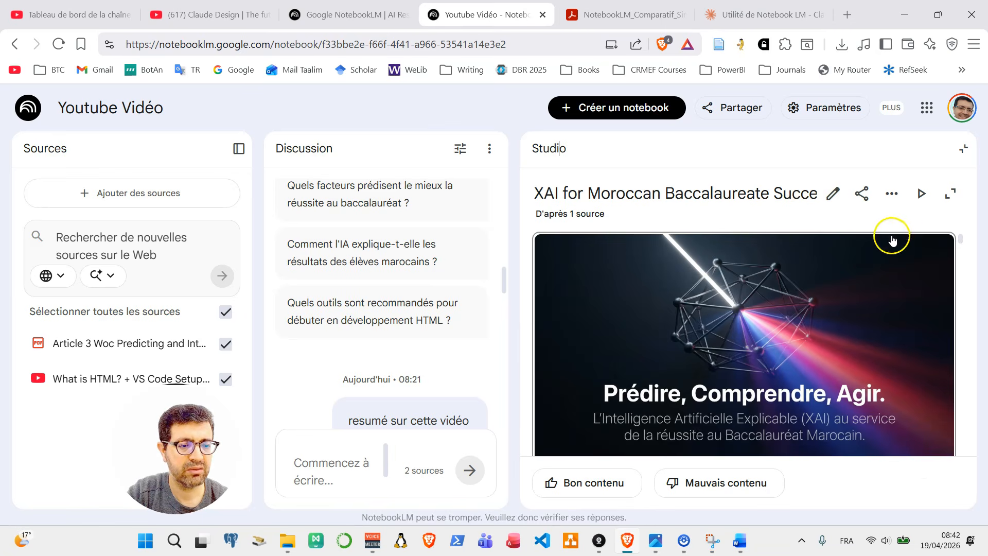
scroll(921, 194, down, 4)
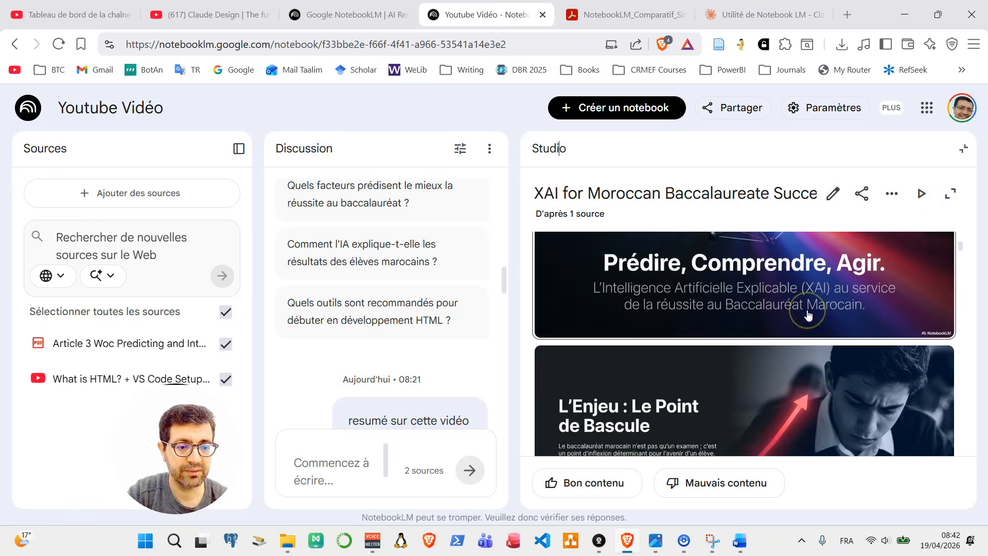
click(921, 193)
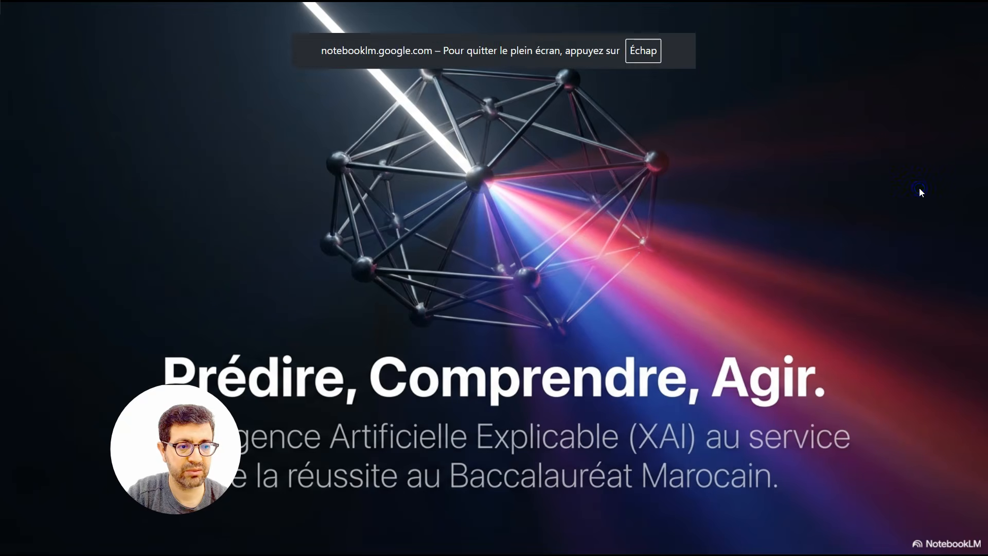
mouse_move(178, 553)
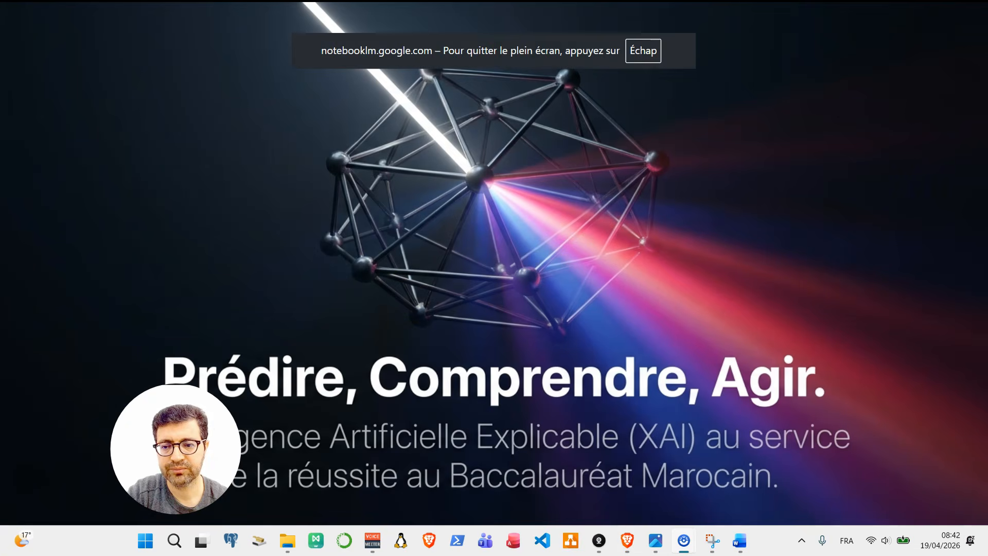
click(718, 282)
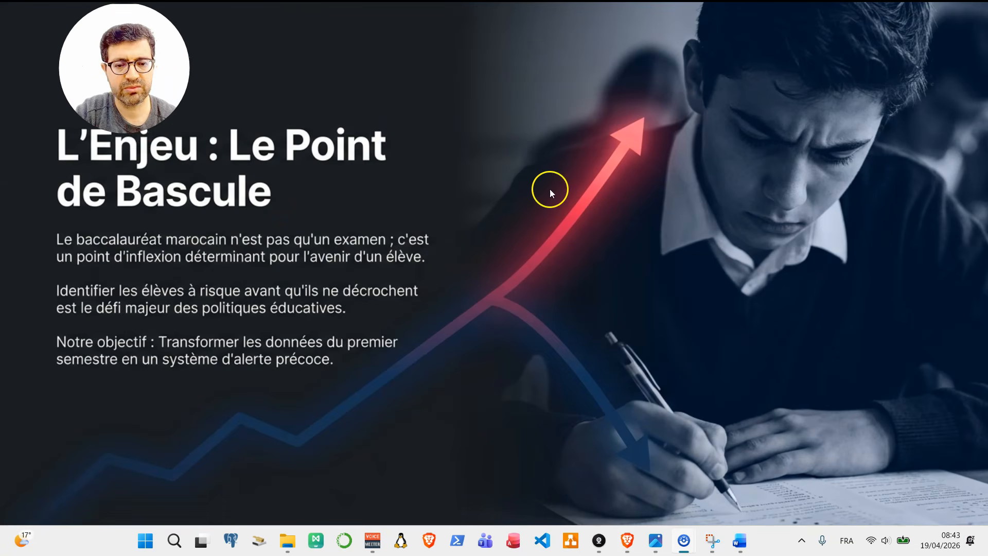
click(564, 211)
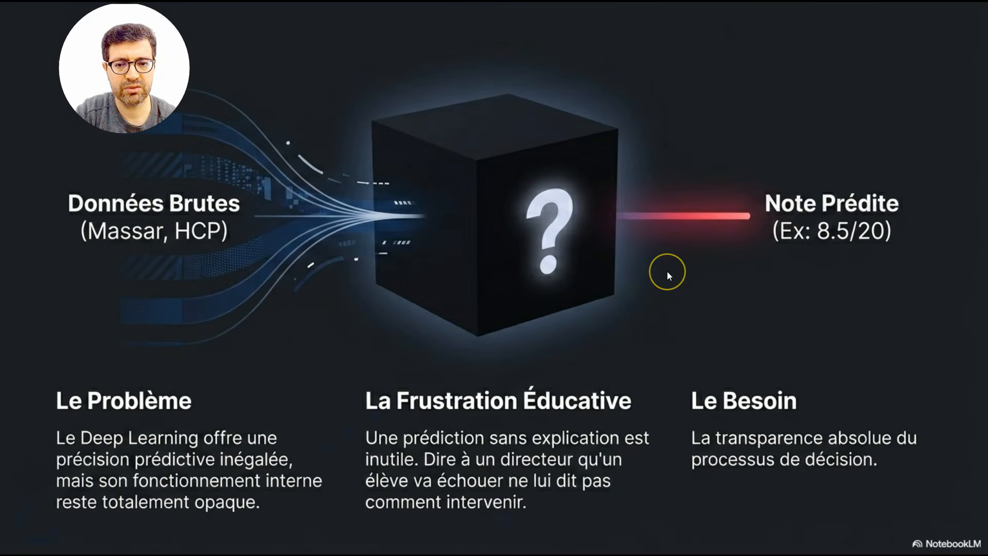
click(681, 282)
click(700, 308)
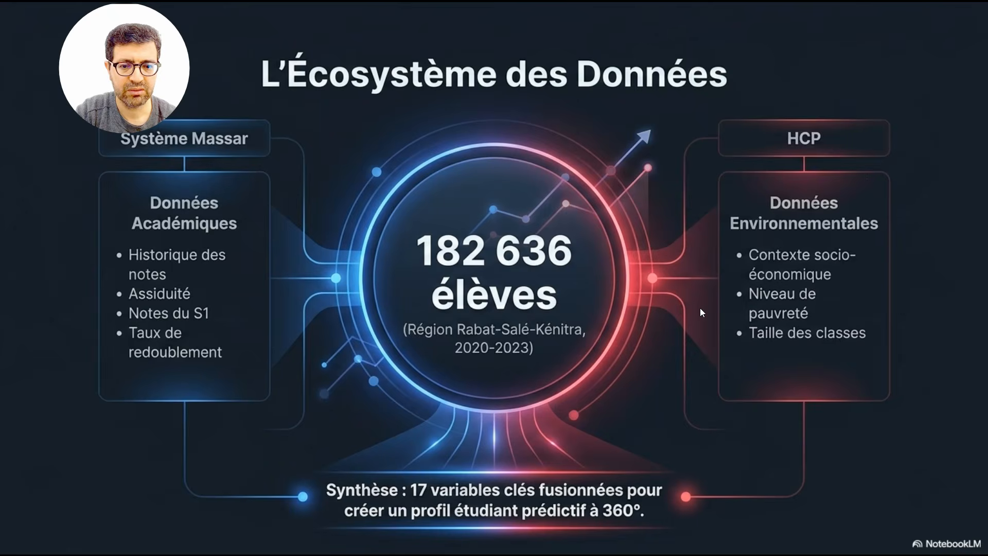
click(700, 309)
click(700, 309)
click(700, 309)
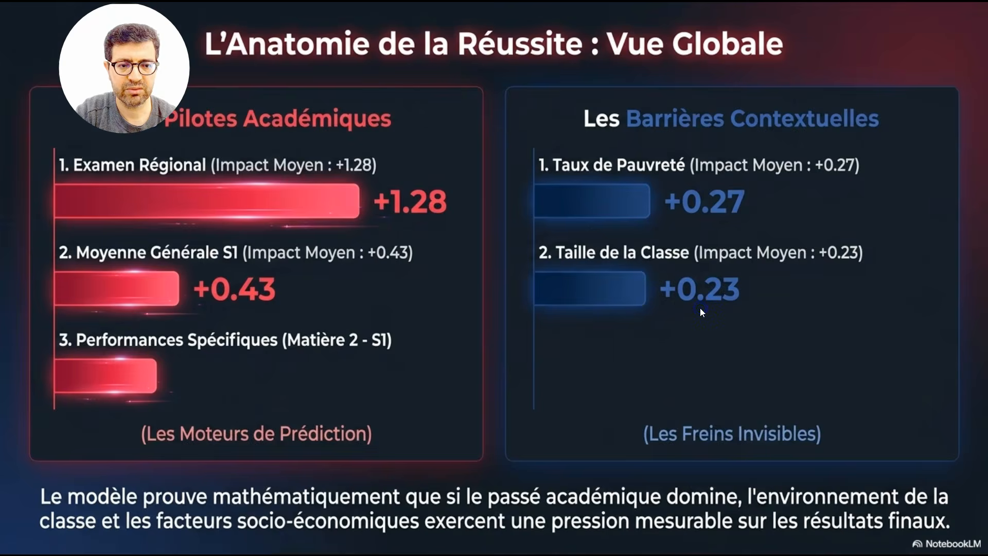
click(515, 276)
click(516, 276)
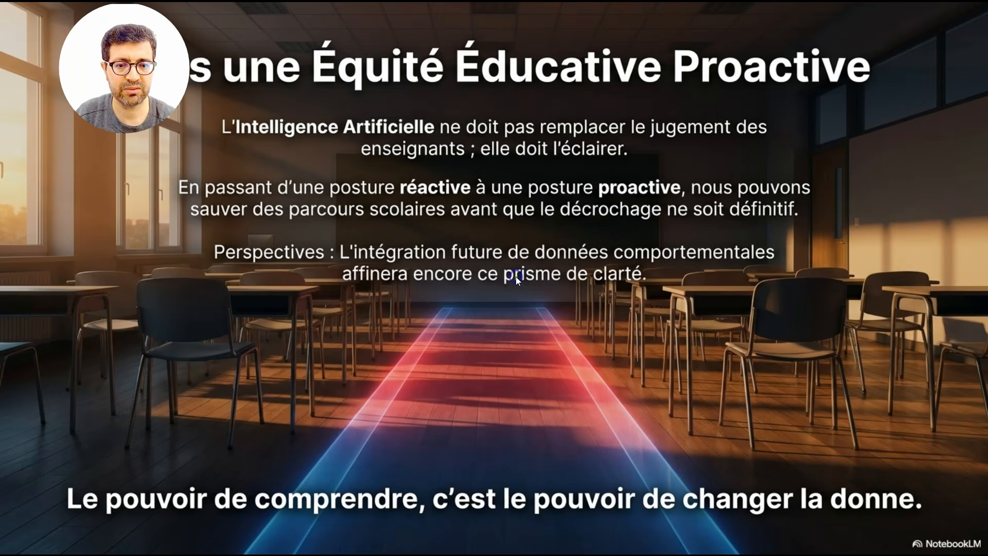
key(Escape)
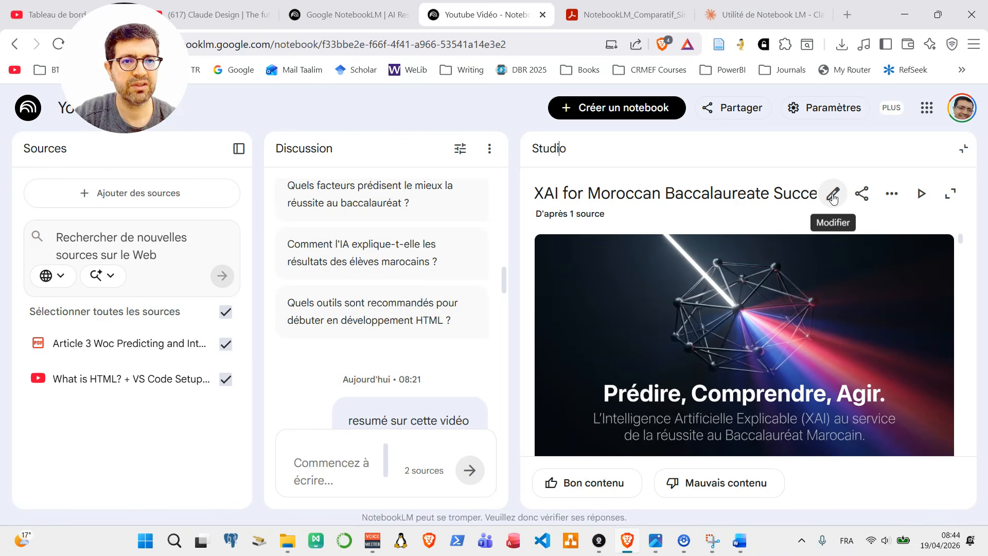
Download the presentation in PowerPoint format as "XAI_for_Moroccan_Baccalaureate_Success.pptx" in the "02_ Textes Titres et Paragrpahes" folder.
scroll(819, 257, down, 4)
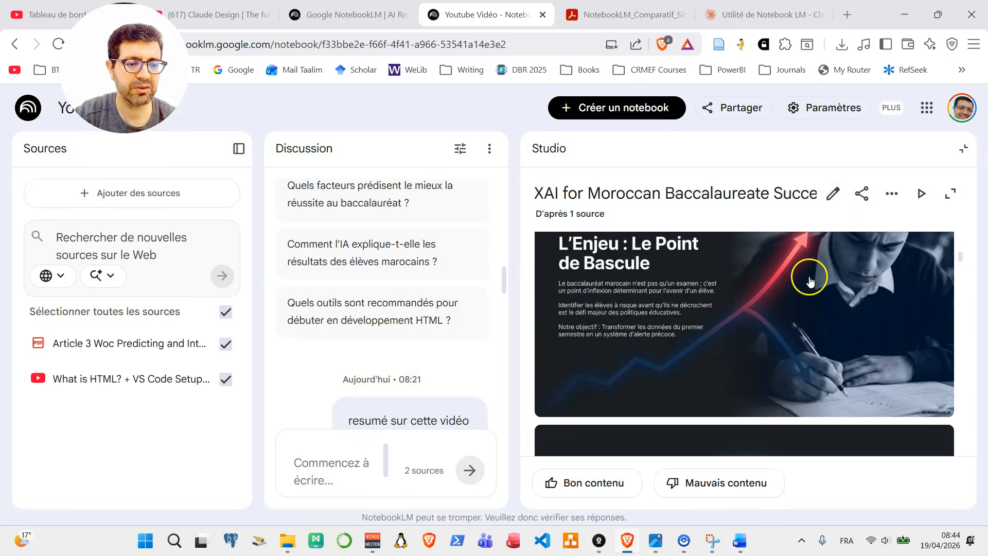
click(892, 196)
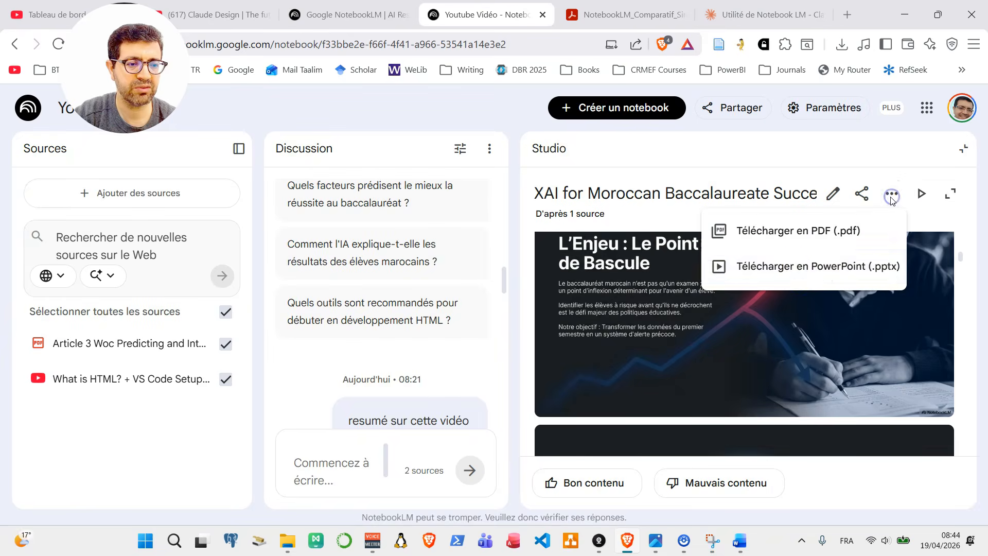
click(790, 265)
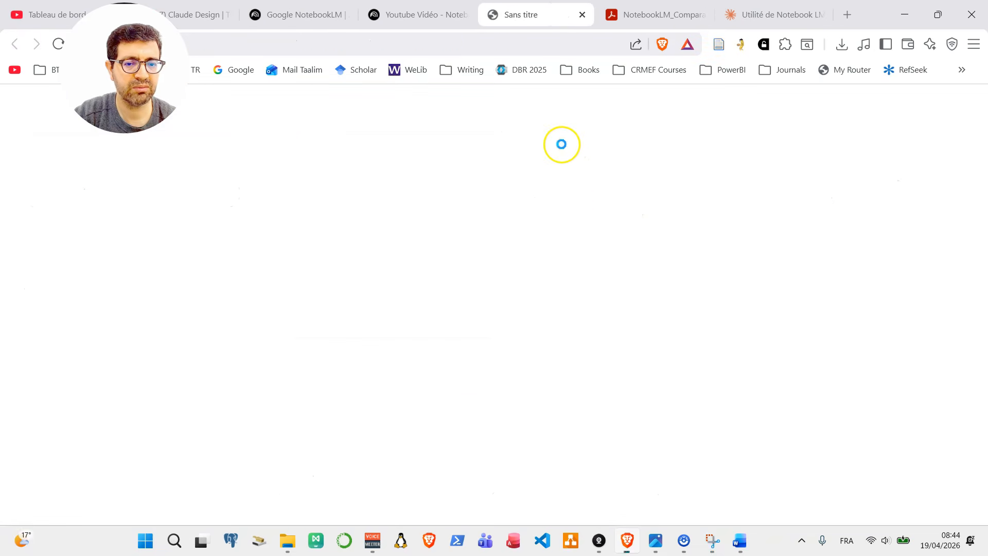
click(720, 500)
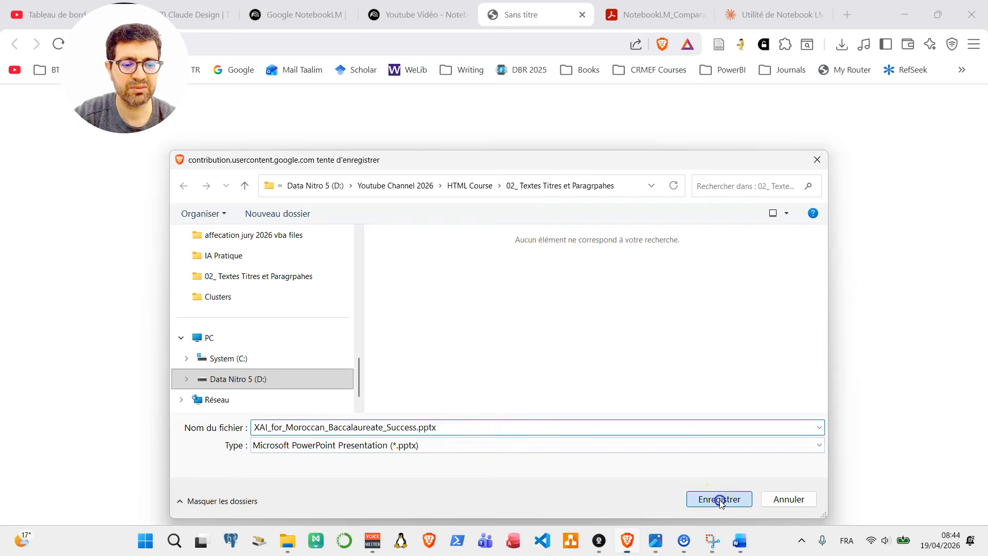
Return to the notebook, download the same presentation as a PDF, and dismiss the list of downloads.
click(435, 12)
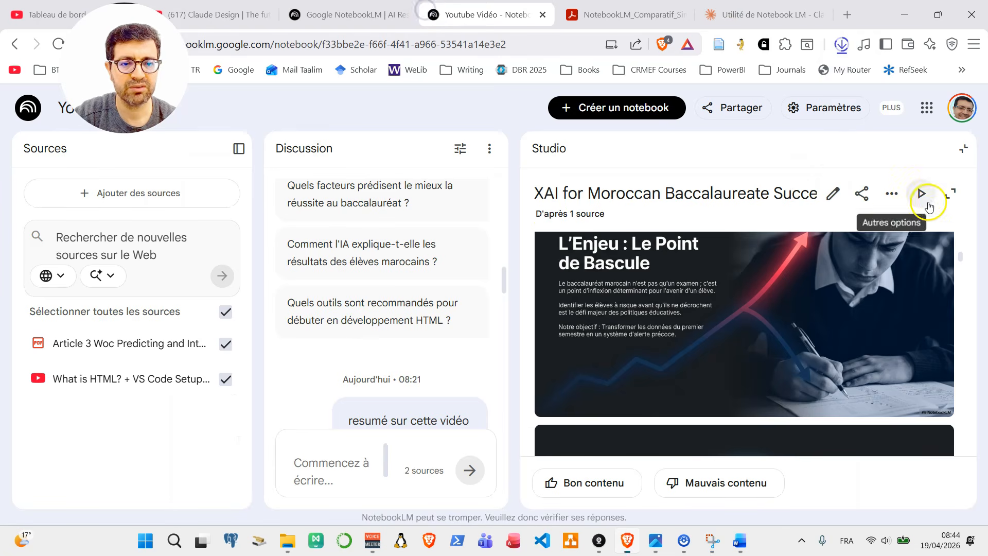
click(892, 194)
click(827, 229)
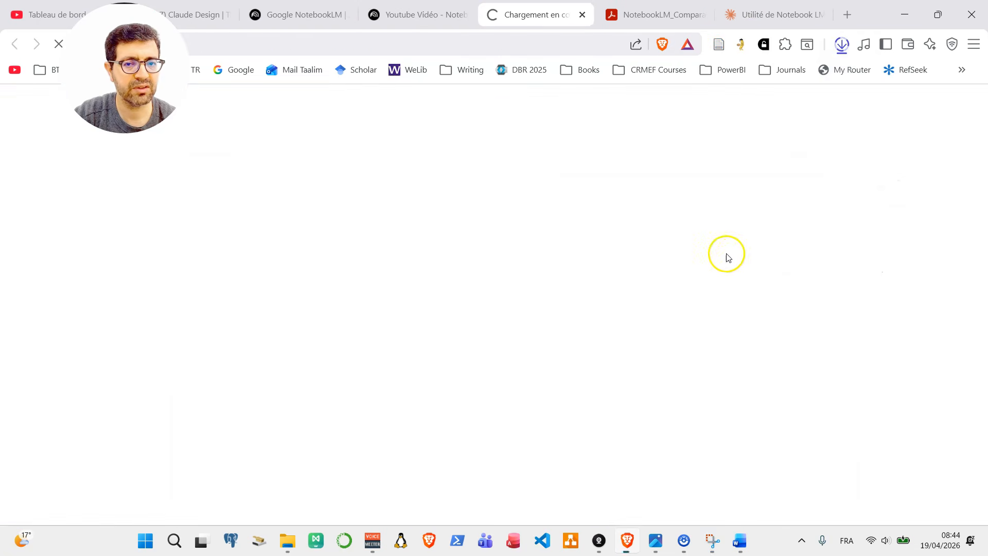
click(730, 498)
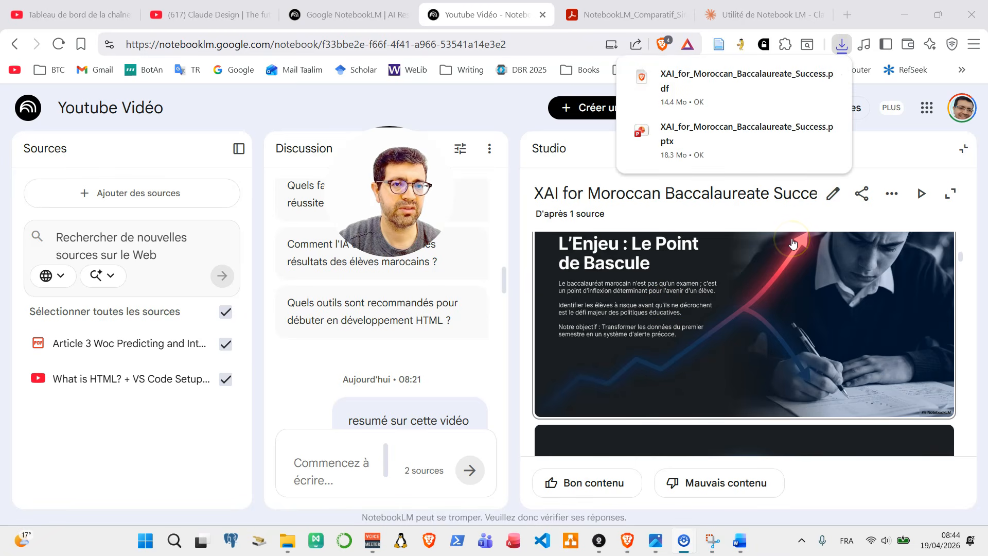
click(509, 117)
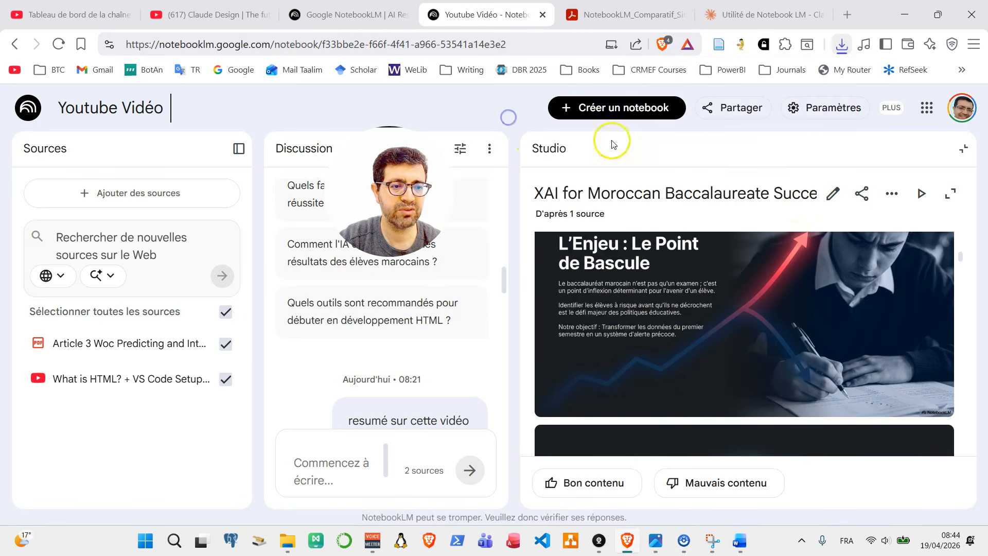
Open the "XAI for Moroccan Baccalaureate Success" presentation for revision and bring up slides 1 and 2 in its editor.
click(834, 195)
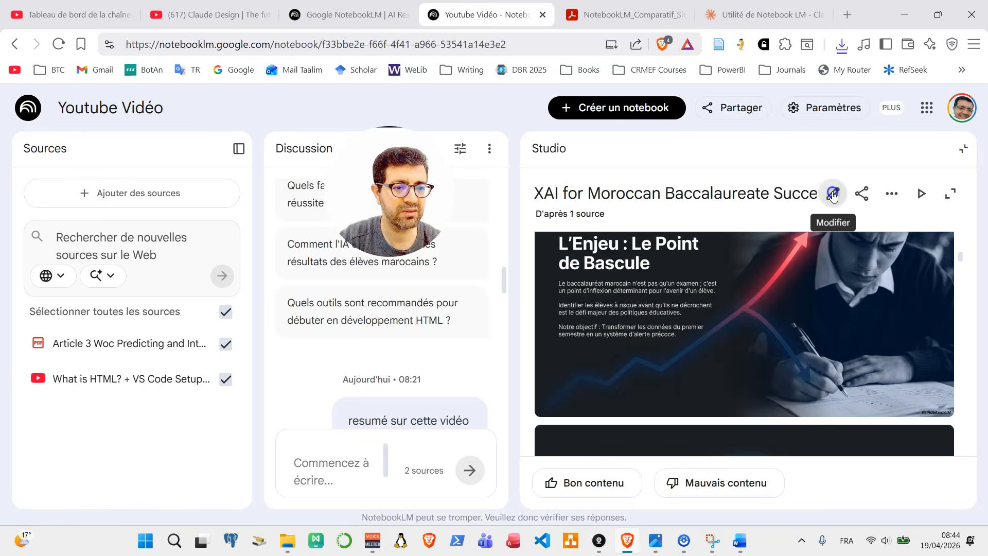
click(386, 375)
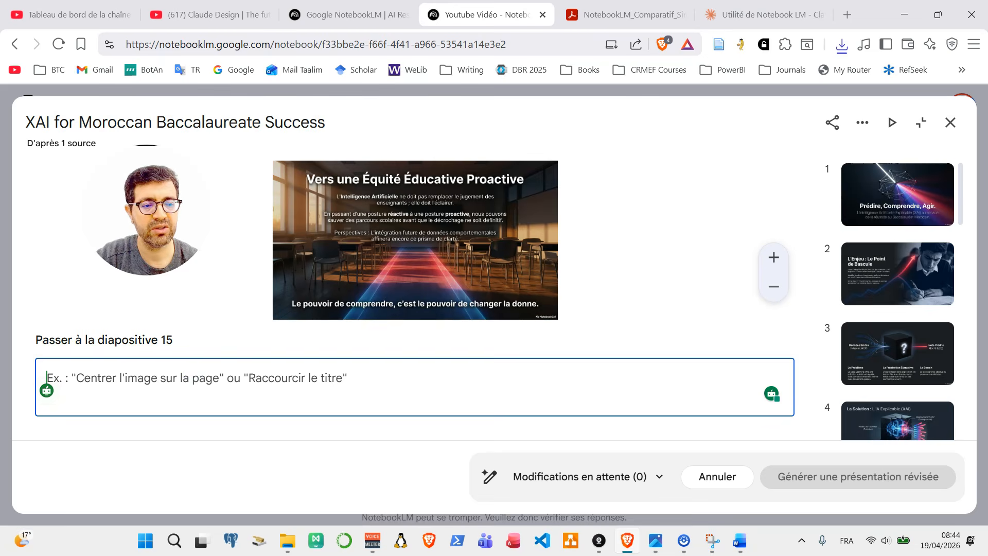
click(937, 211)
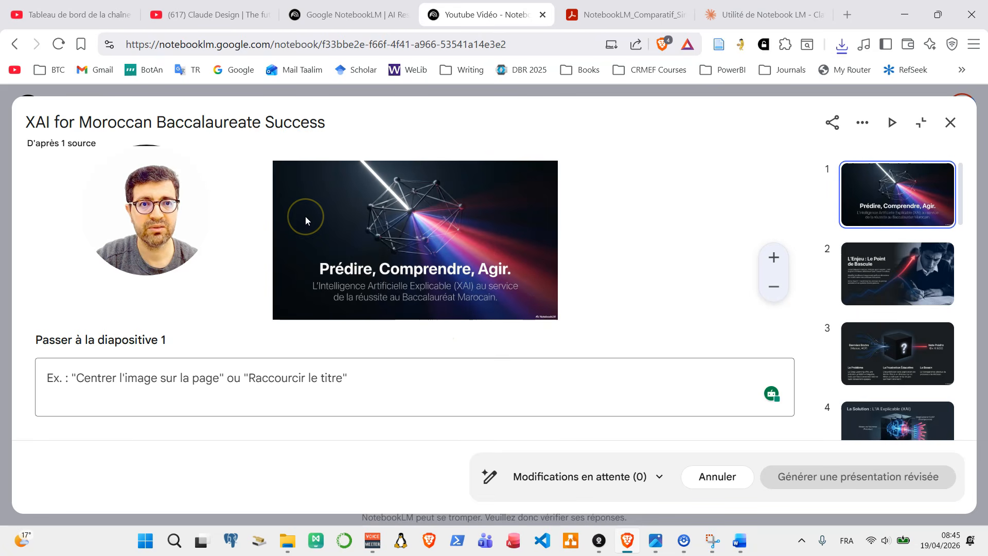
click(910, 273)
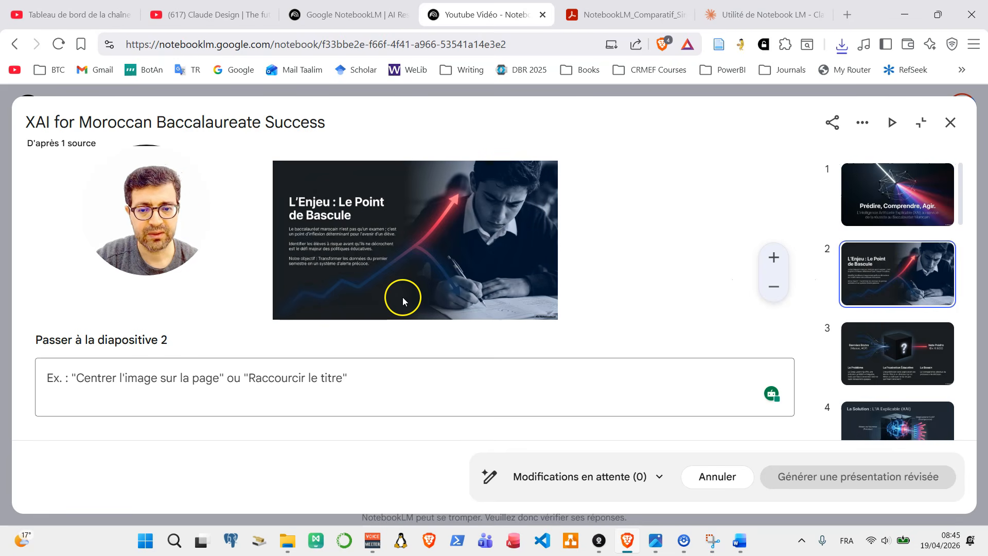
Browse the presentation's slides through to slide 15 and return to slide 6, "Une Précision Validée sur le Terrain", by way of slide 5.
scroll(901, 347, down, 8)
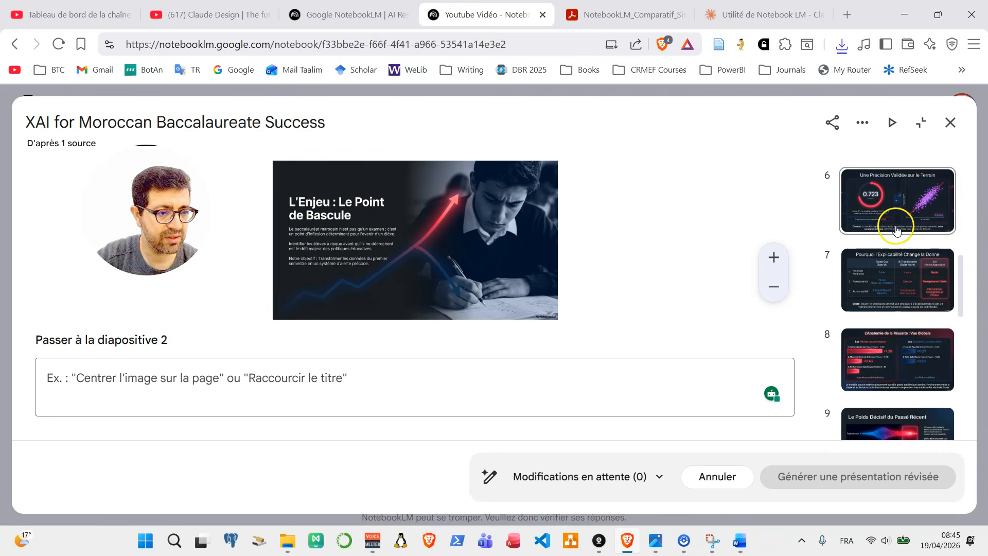
click(897, 230)
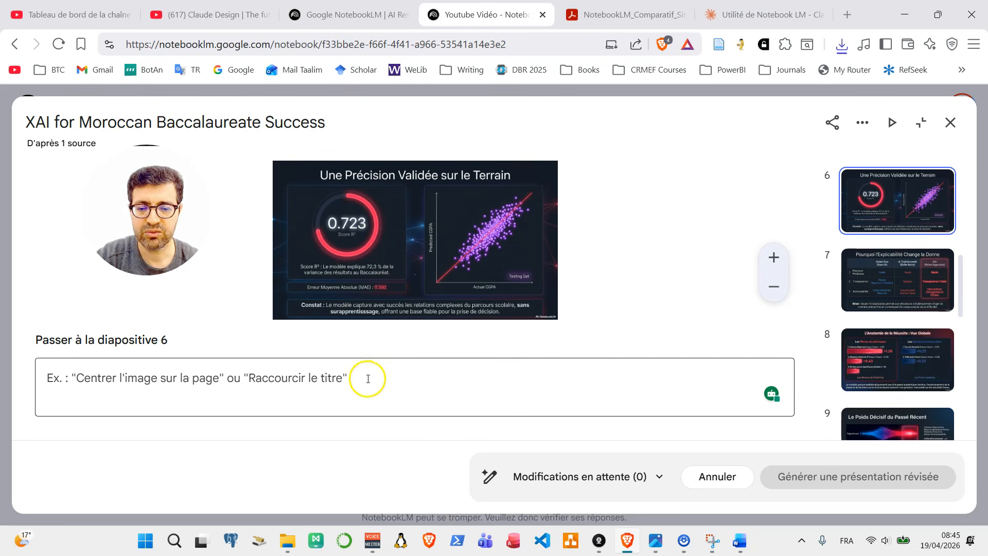
scroll(921, 317, down, 8)
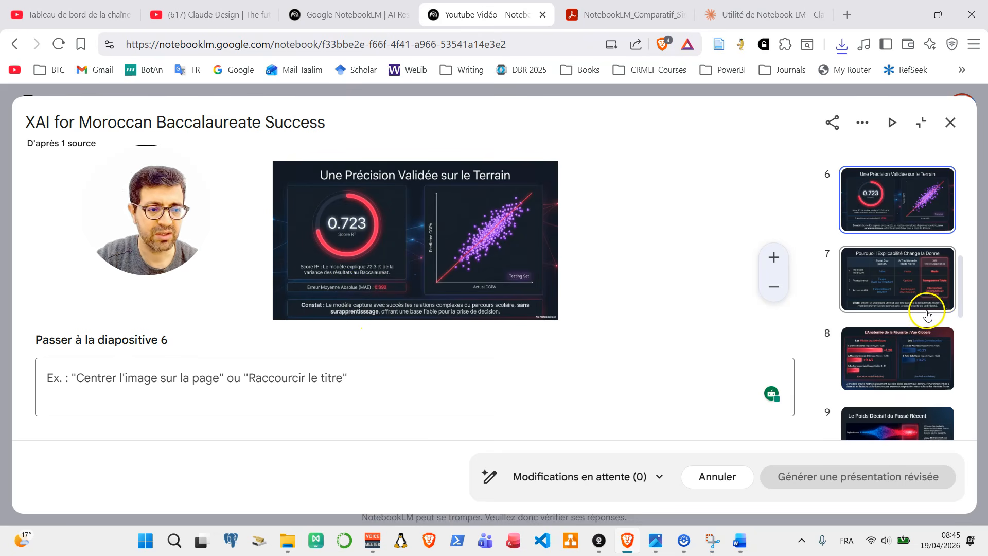
scroll(925, 318, down, 1)
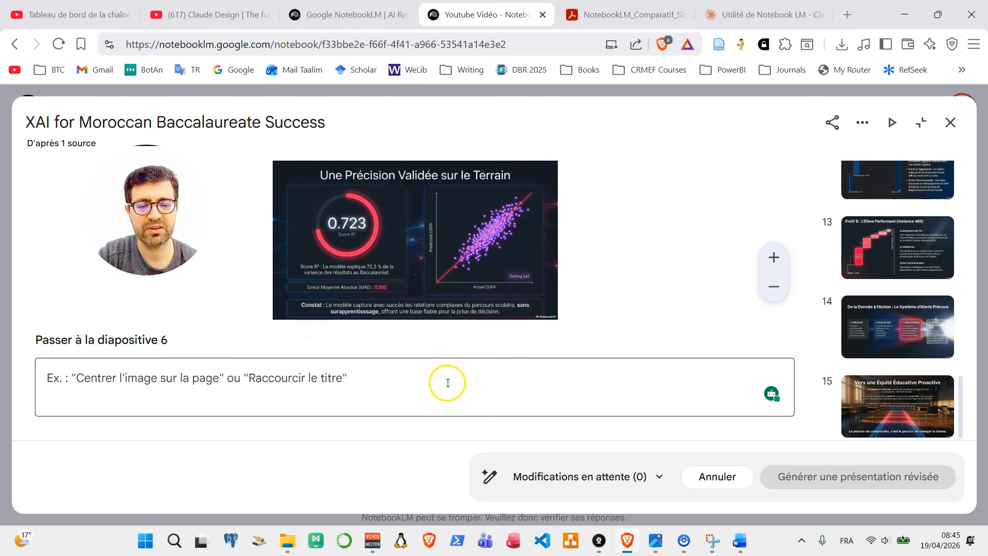
scroll(915, 303, up, 7)
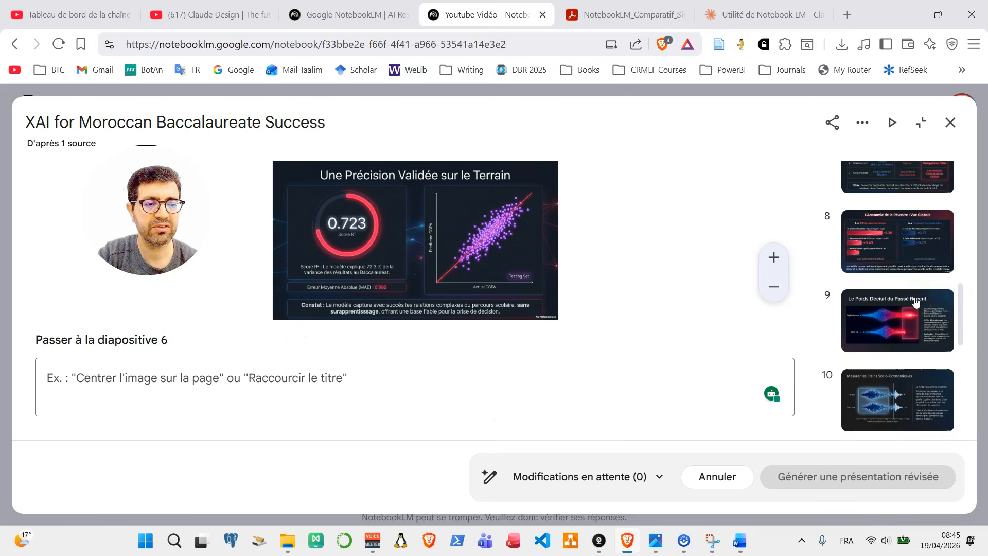
scroll(915, 303, up, 5)
click(916, 302)
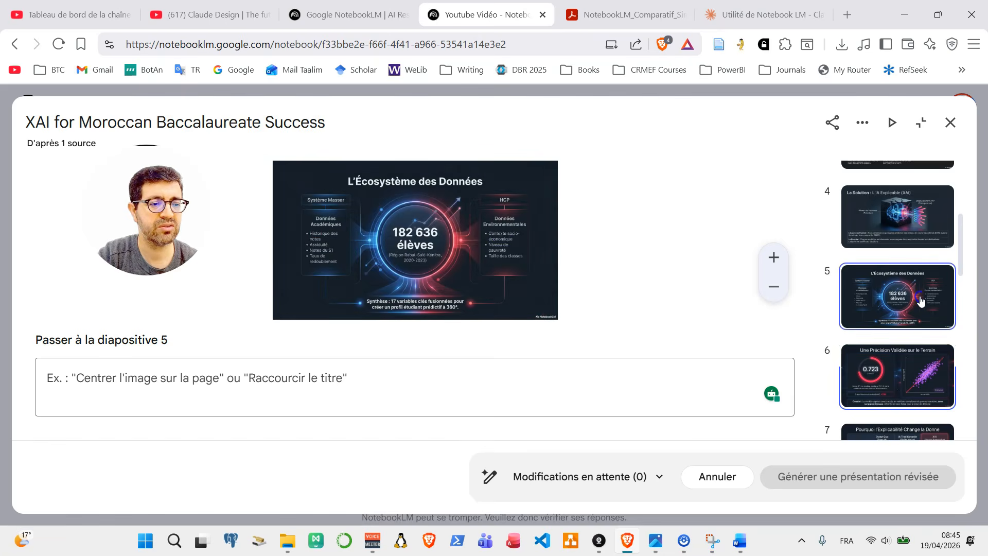
key(Down)
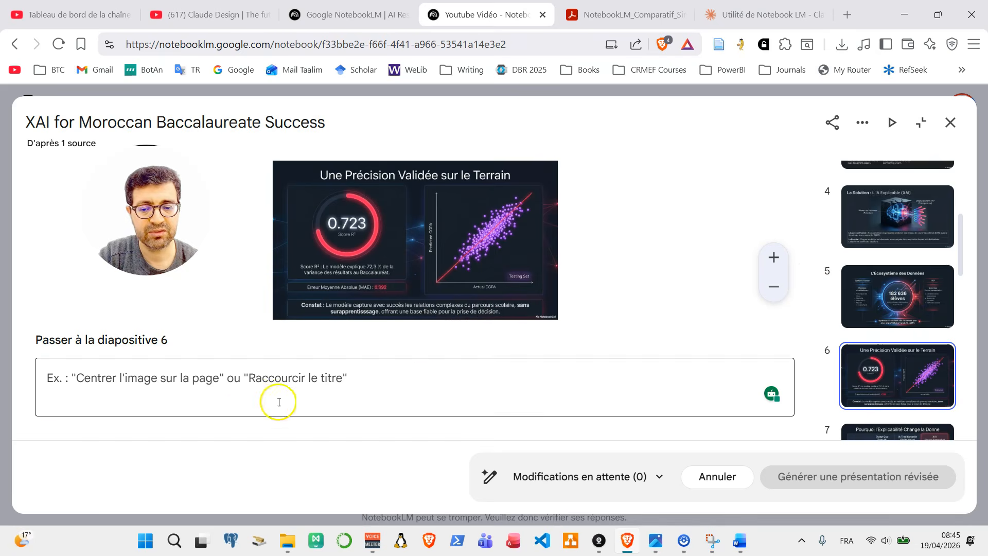